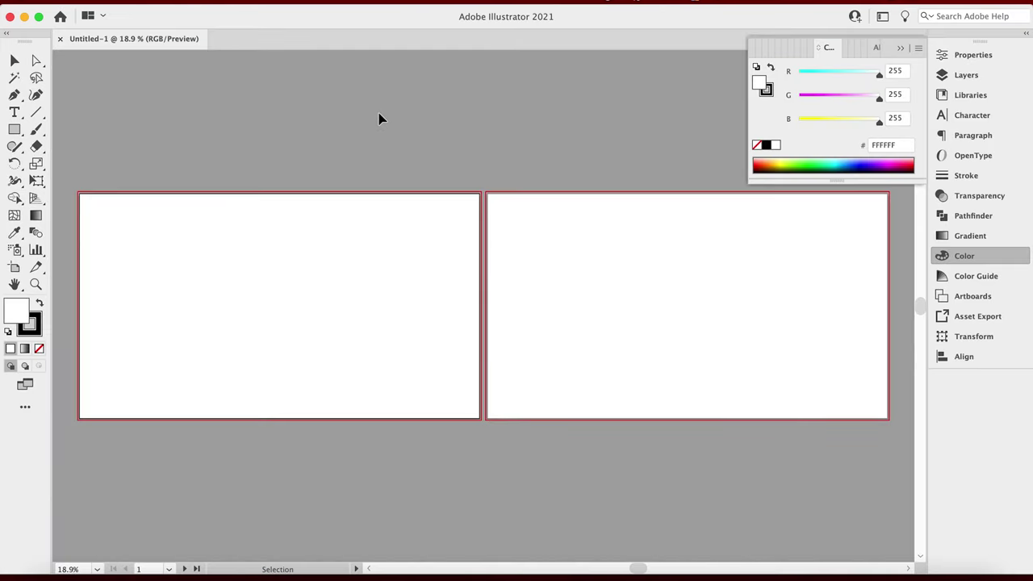
# Step: Start placing an image file and open the folder on the Desktop that holds the client's logo files
pyautogui.click(106, 3)
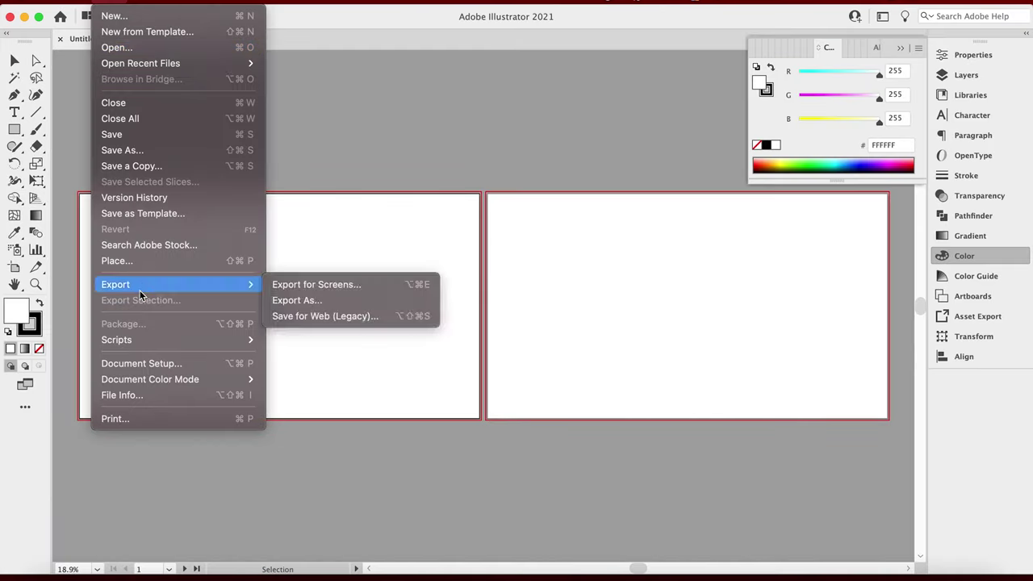
pyautogui.click(141, 263)
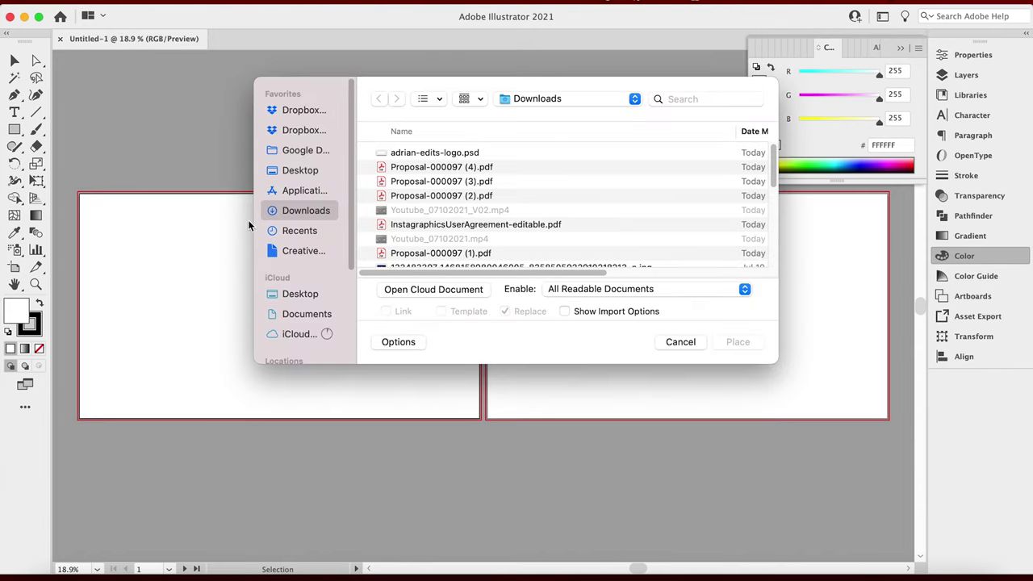
pyautogui.click(310, 172)
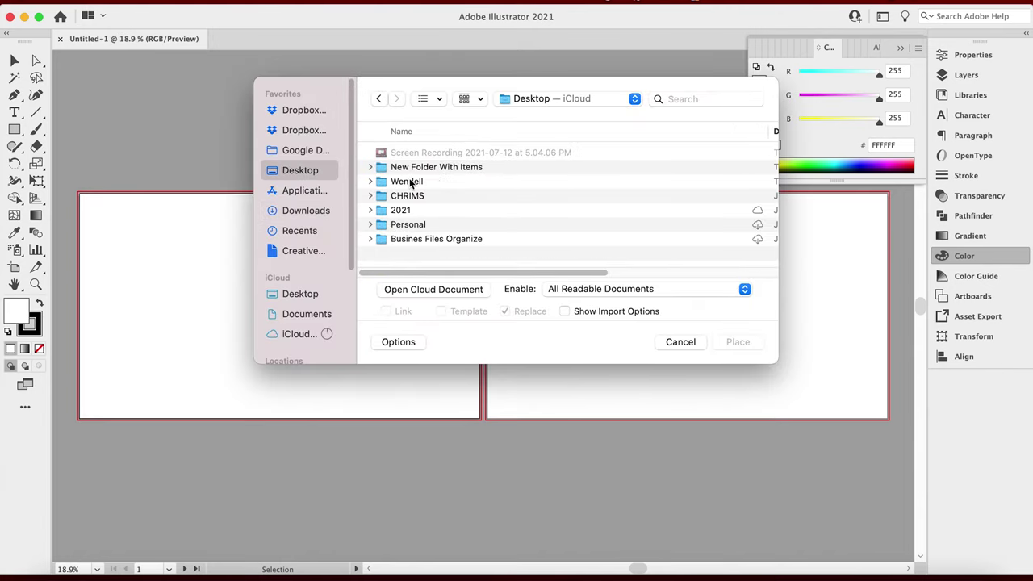
pyautogui.doubleClick(409, 182)
# Step: Preview the logo images in the folder, from Dope Logo 1 PNG.png through Rainbow Relish logo Draft JPG.jpg
pyautogui.click(394, 153)
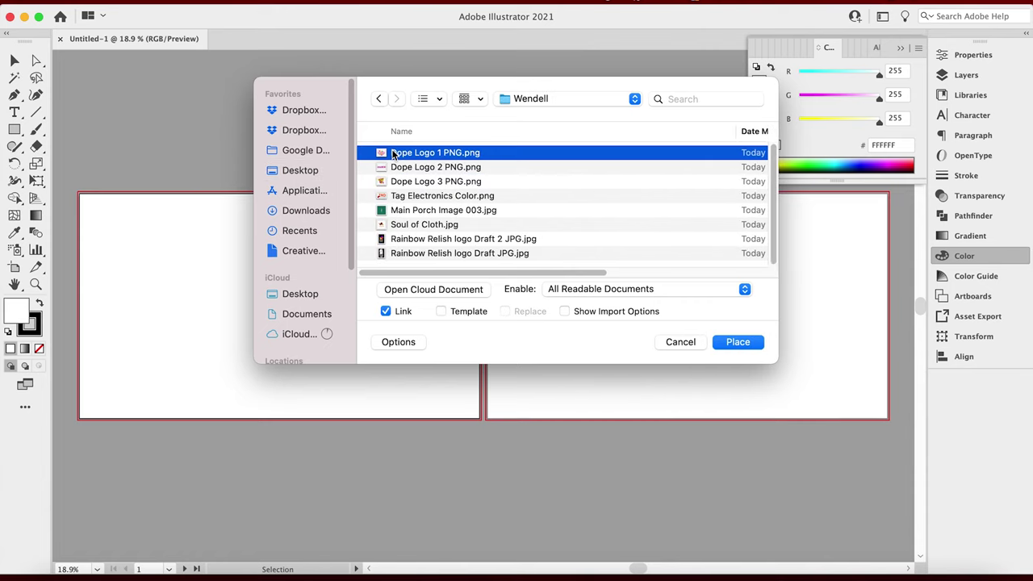
pyautogui.press('space')
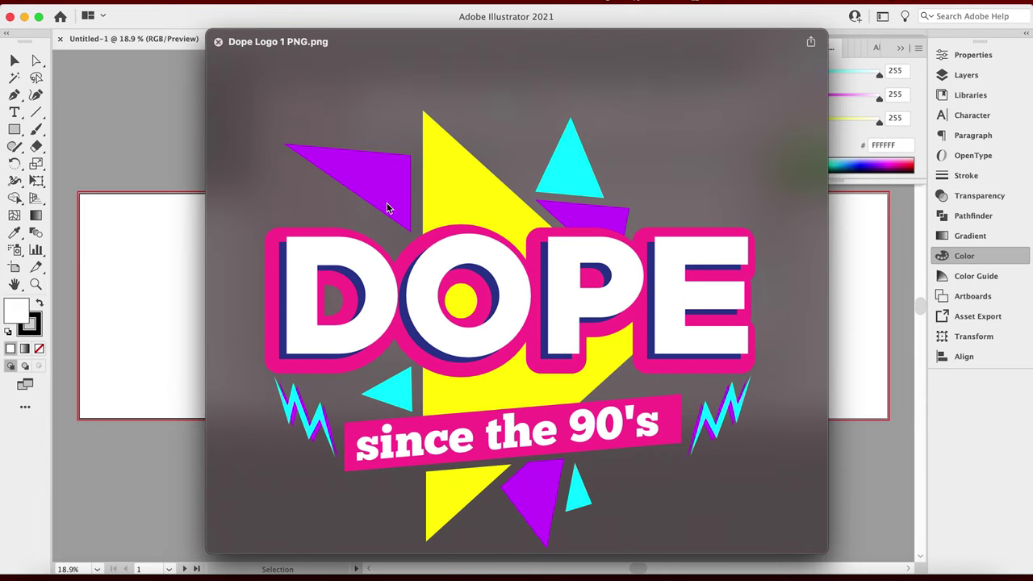
pyautogui.press('Down')
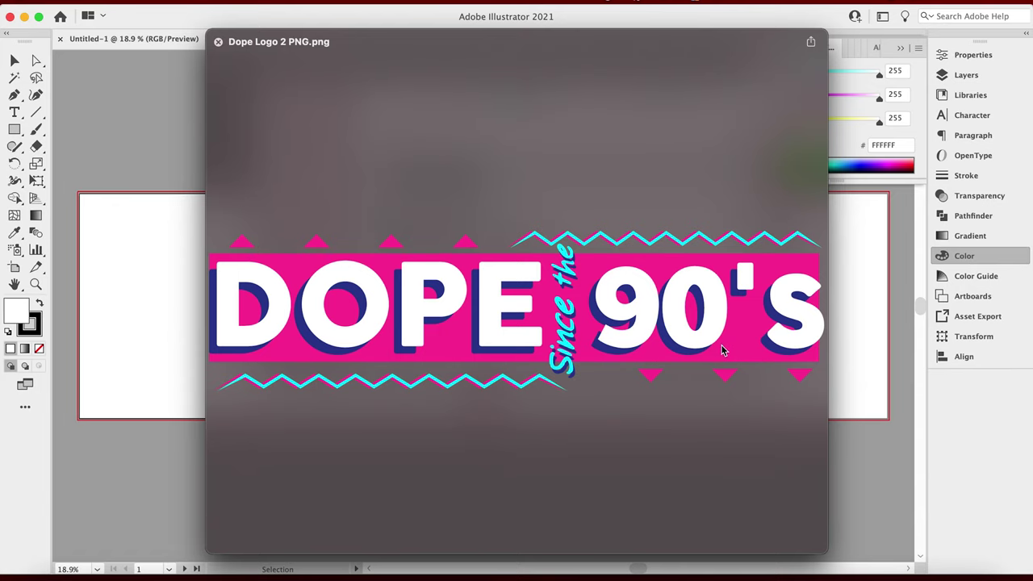
pyautogui.press('Down')
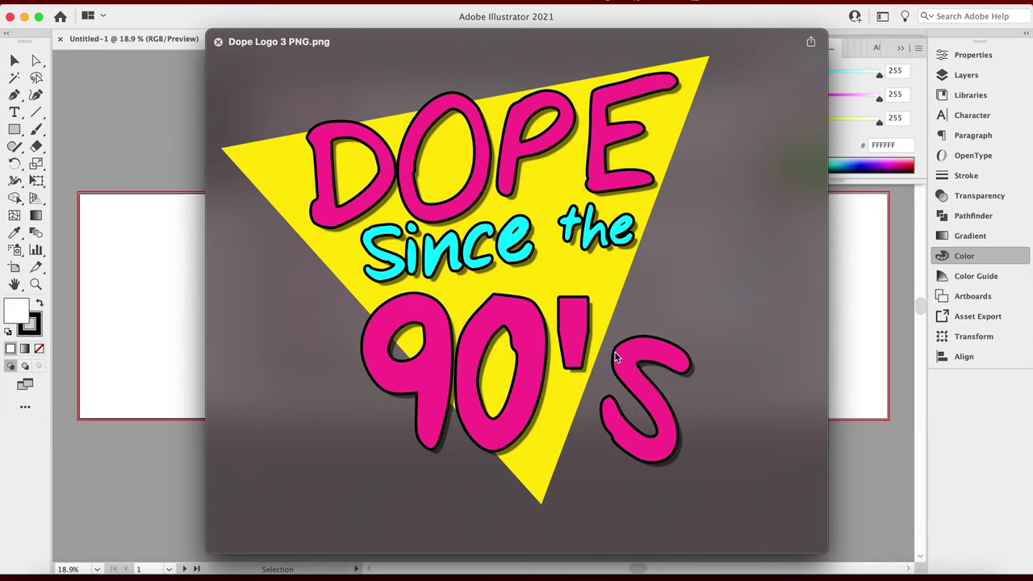
pyautogui.press('Down')
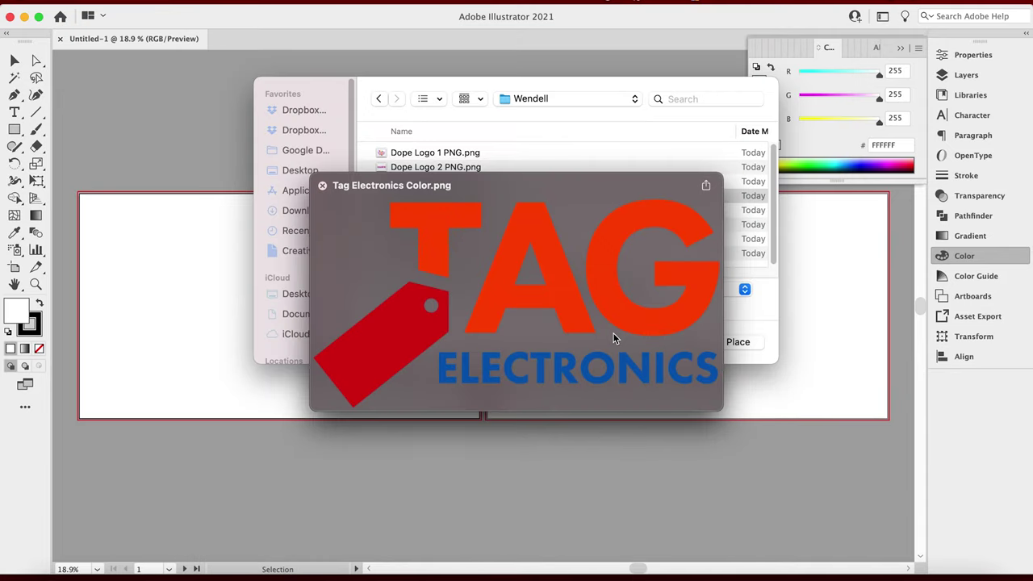
pyautogui.press('space')
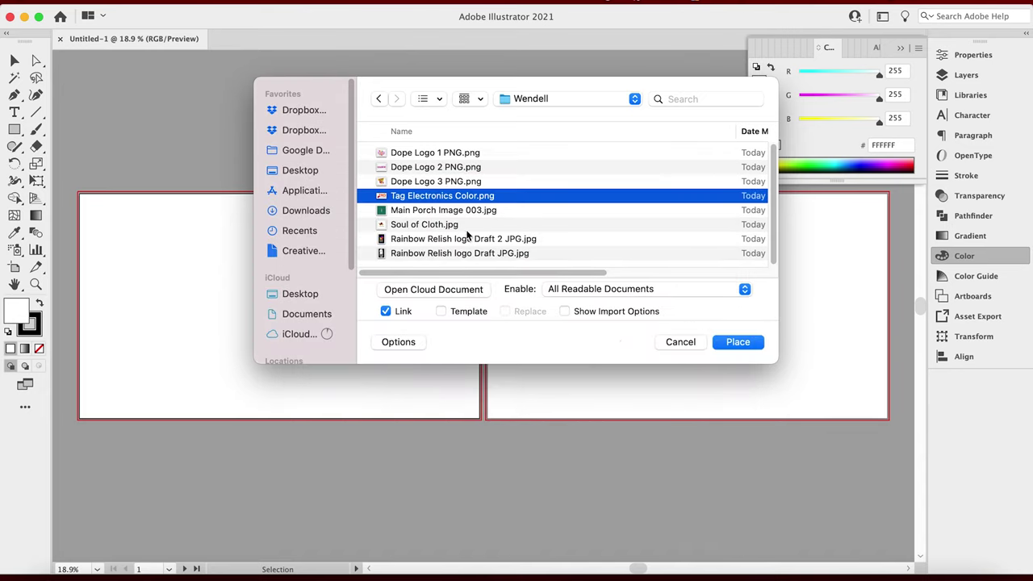
pyautogui.click(421, 210)
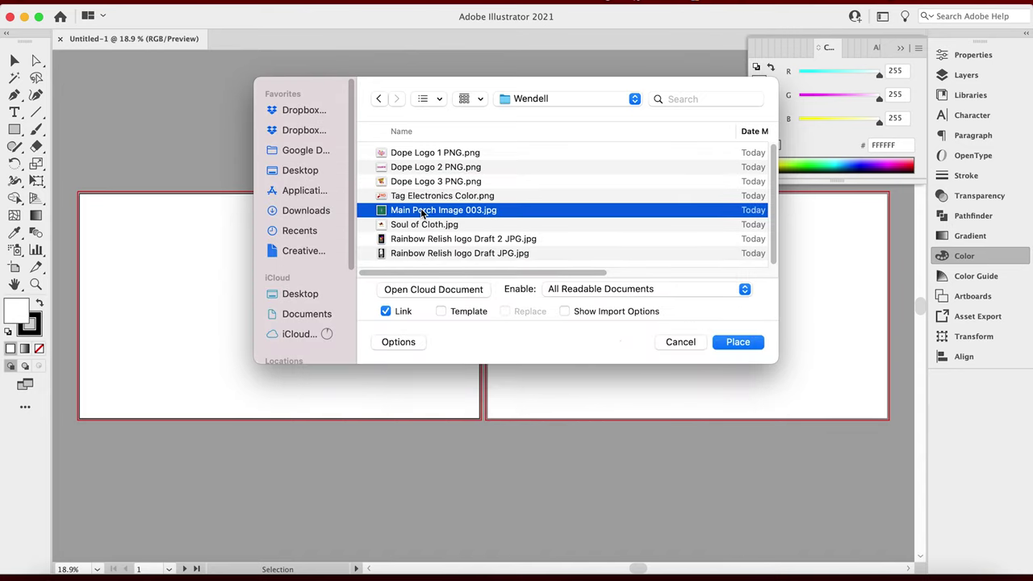
pyautogui.press('space')
pyautogui.press('Down')
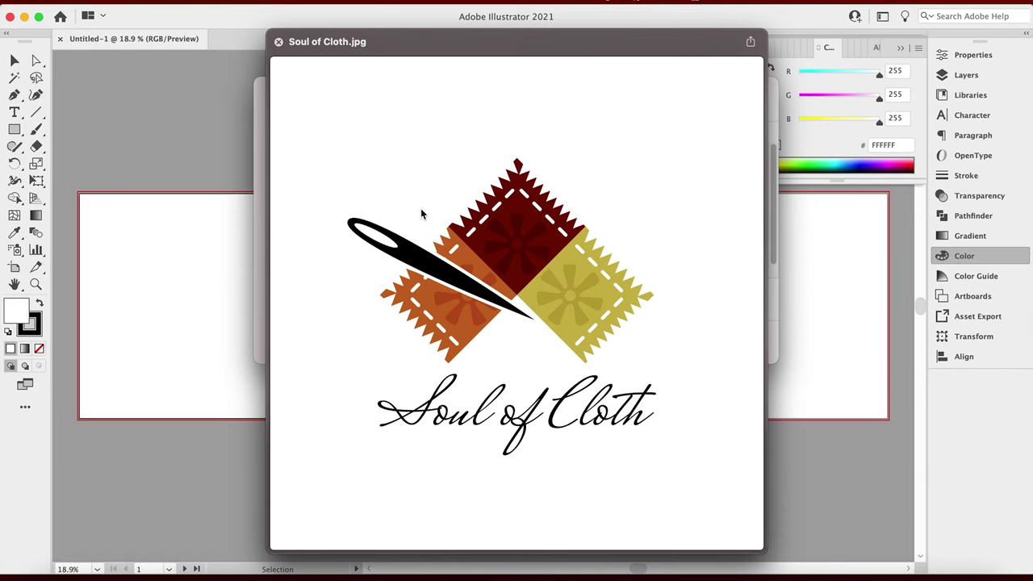
pyautogui.press('Down')
pyautogui.press('Down')
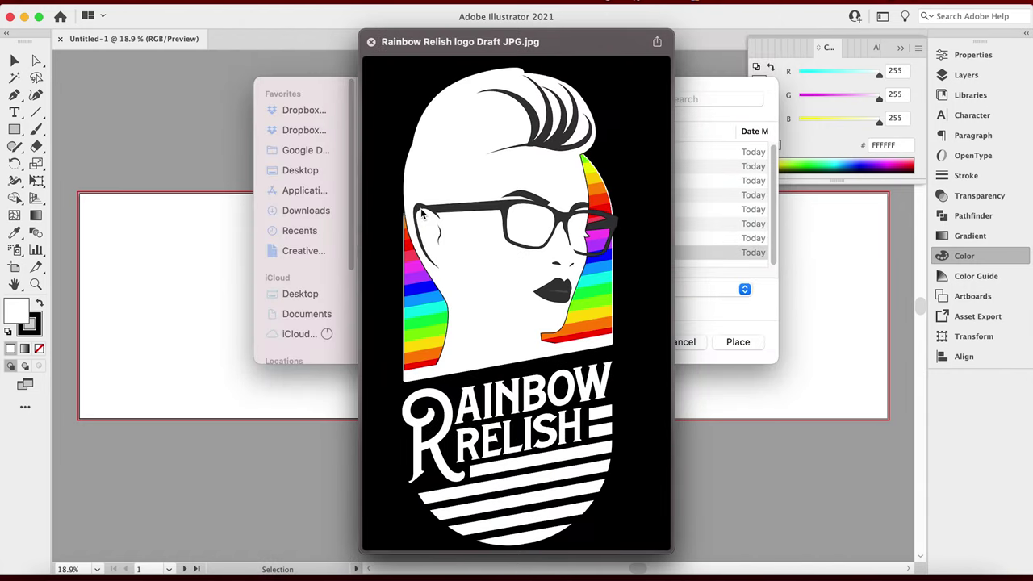
pyautogui.press('space')
# Step: Place Tag Electronics Color.png on the first artboard and enlarge it to fill most of the artboard's width
pyautogui.click(421, 199)
pyautogui.press('space')
pyautogui.press('space')
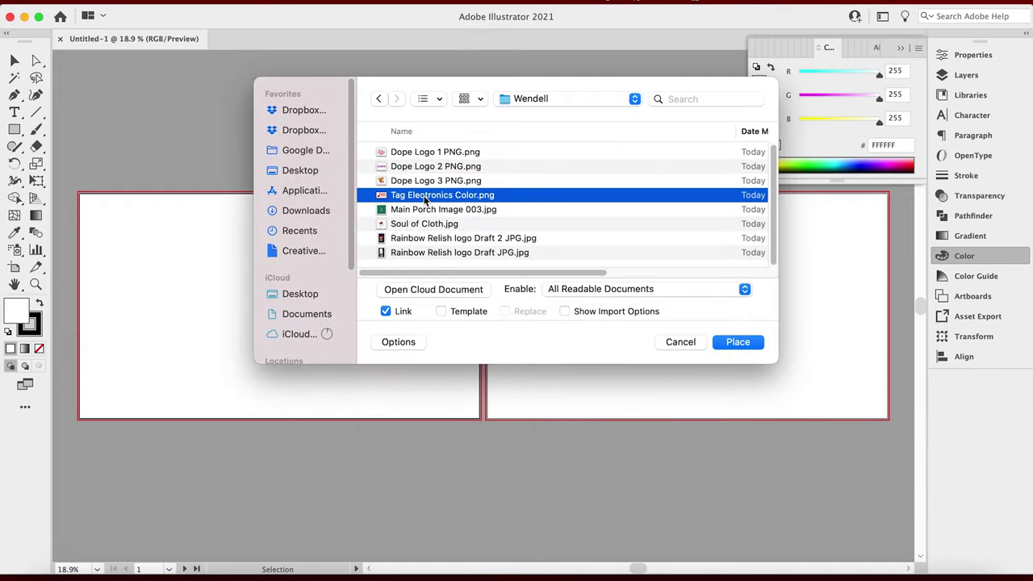
pyautogui.doubleClick(426, 199)
pyautogui.click(141, 225)
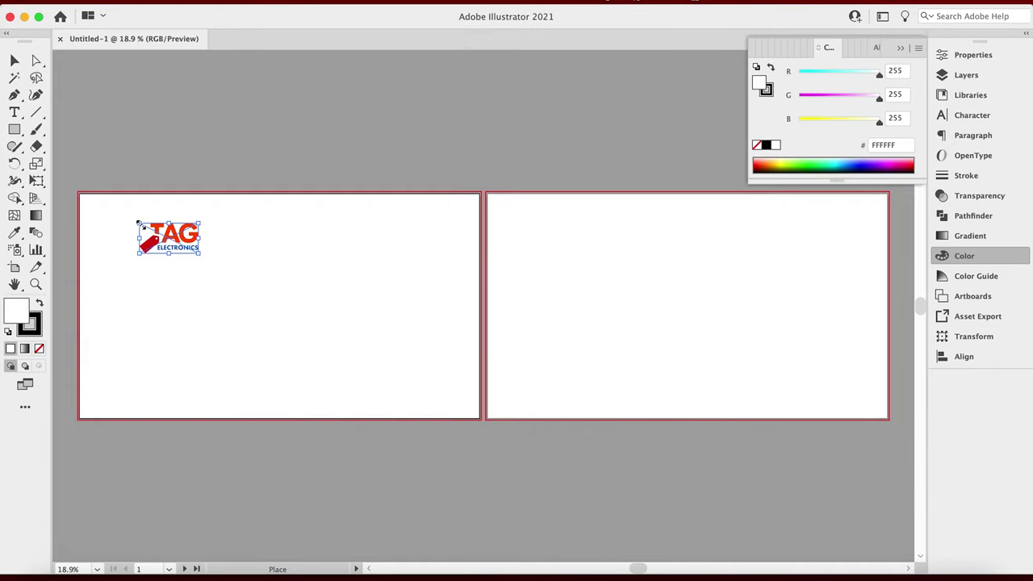
pyautogui.moveTo(200, 253); pyautogui.dragTo(462, 365)
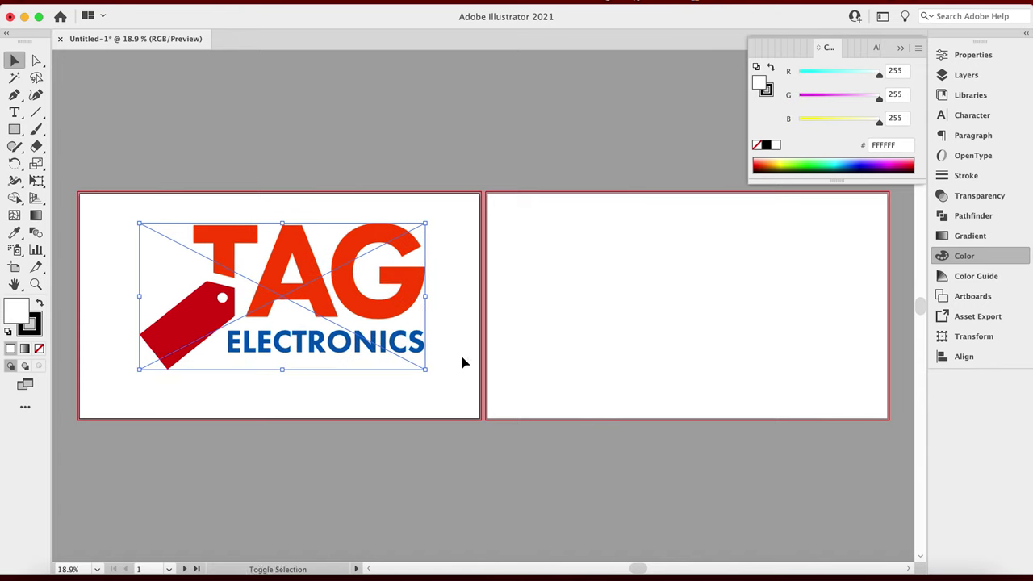
# Step: Tidy the workspace by collapsing the floating Color panel and docking the Learn panel, and show the rulers
pyautogui.click(365, 127)
pyautogui.click(857, 16)
pyautogui.click(856, 17)
pyautogui.click(883, 16)
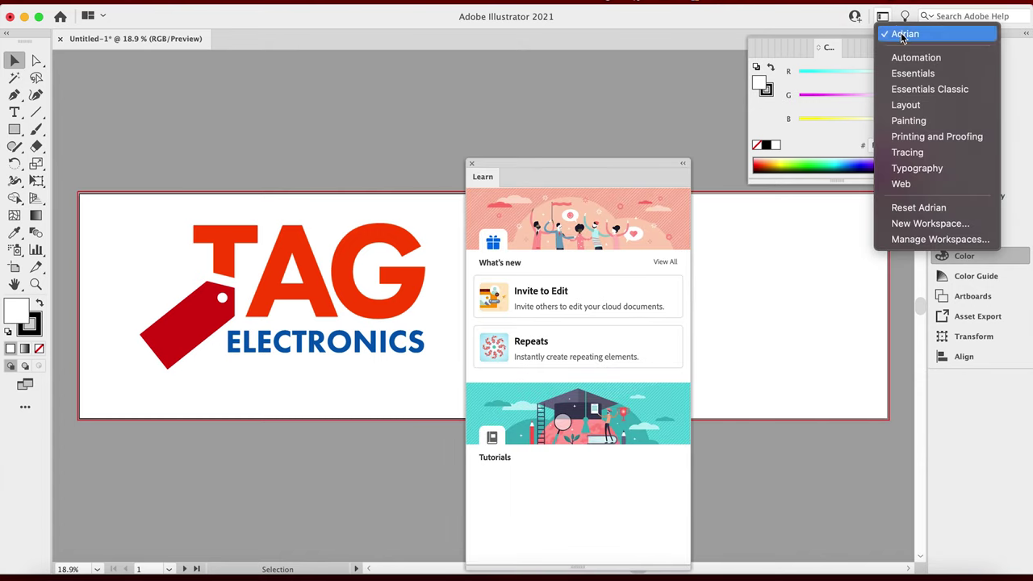
pyautogui.click(880, 33)
pyautogui.click(901, 48)
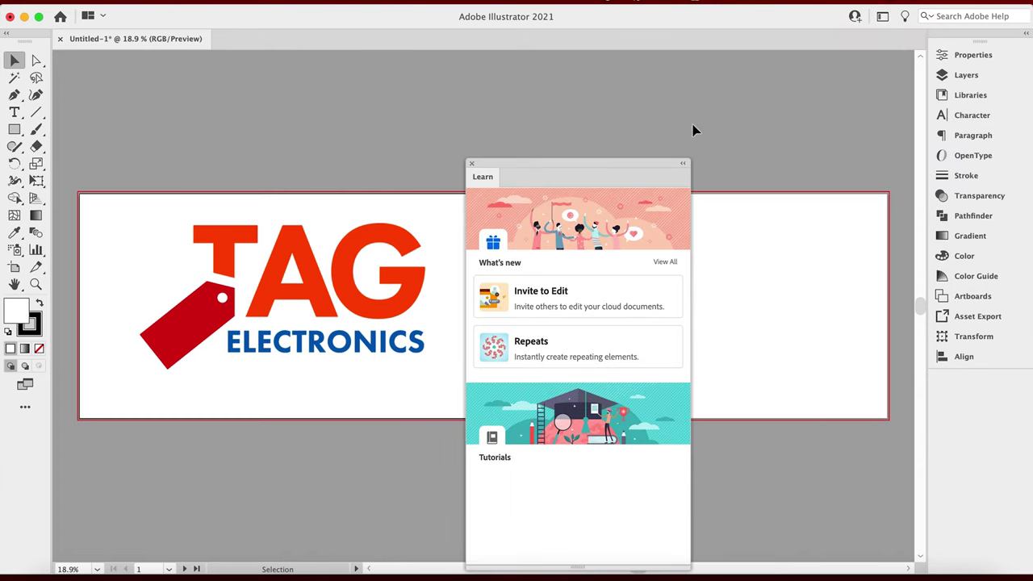
pyautogui.press('super+r')
pyautogui.moveTo(641, 163); pyautogui.dragTo(989, 153)
# Step: Move the logo slightly down on its artboard and preview a Black and White Image Trace of it
pyautogui.moveTo(283, 272); pyautogui.dragTo(277, 288)
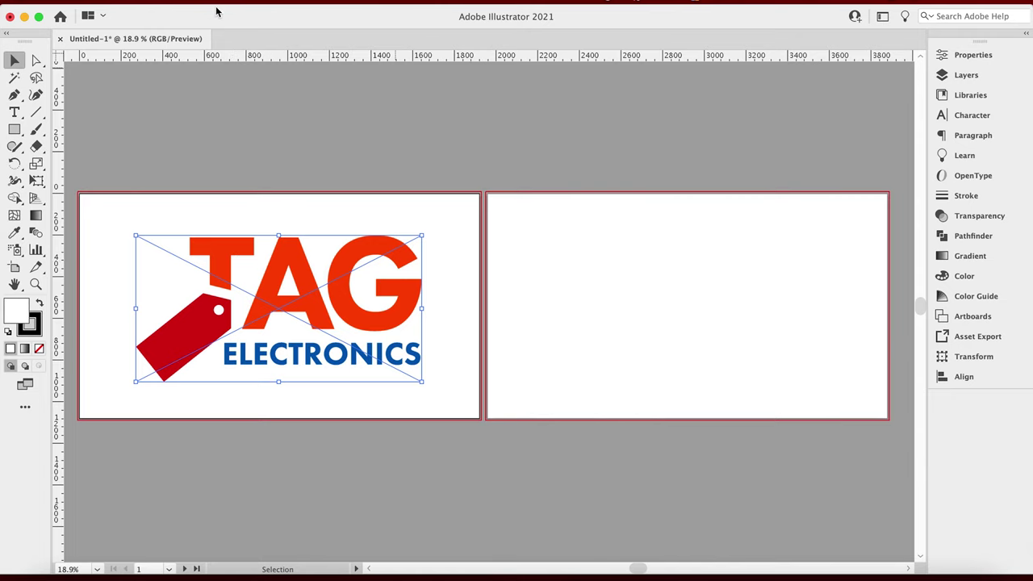
pyautogui.click(344, 2)
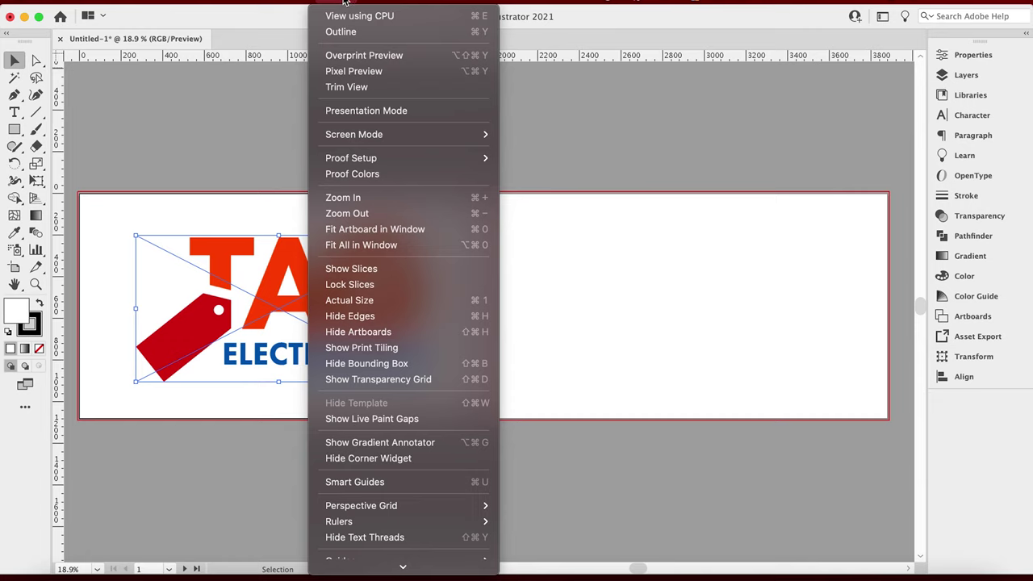
pyautogui.moveTo(373, 3)
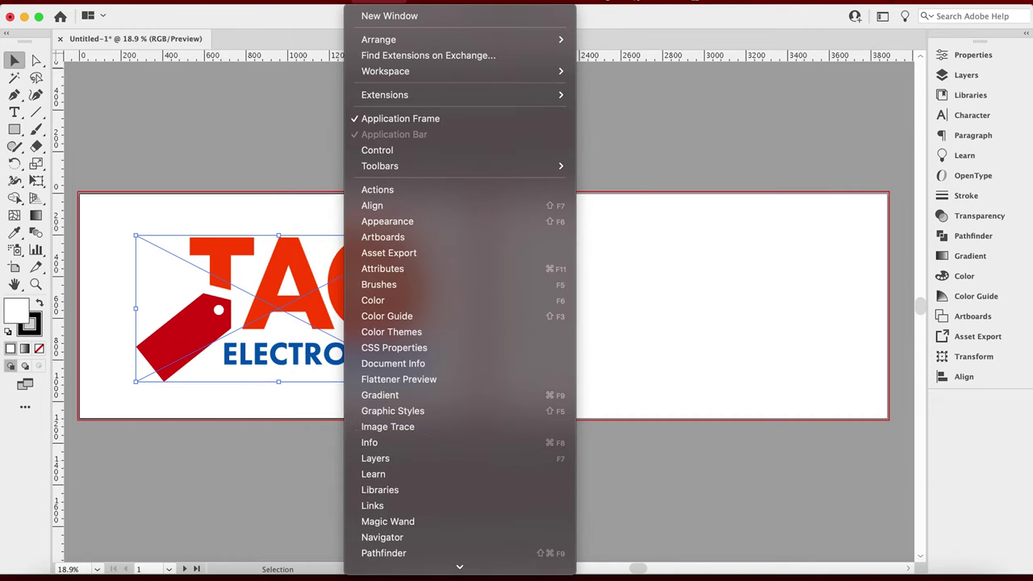
pyautogui.click(420, 432)
pyautogui.moveTo(379, 347)
pyautogui.mouseDown()
pyautogui.moveTo(839, 133)
pyautogui.moveTo(724, 111)
pyautogui.mouseUp()
pyautogui.click(626, 334)
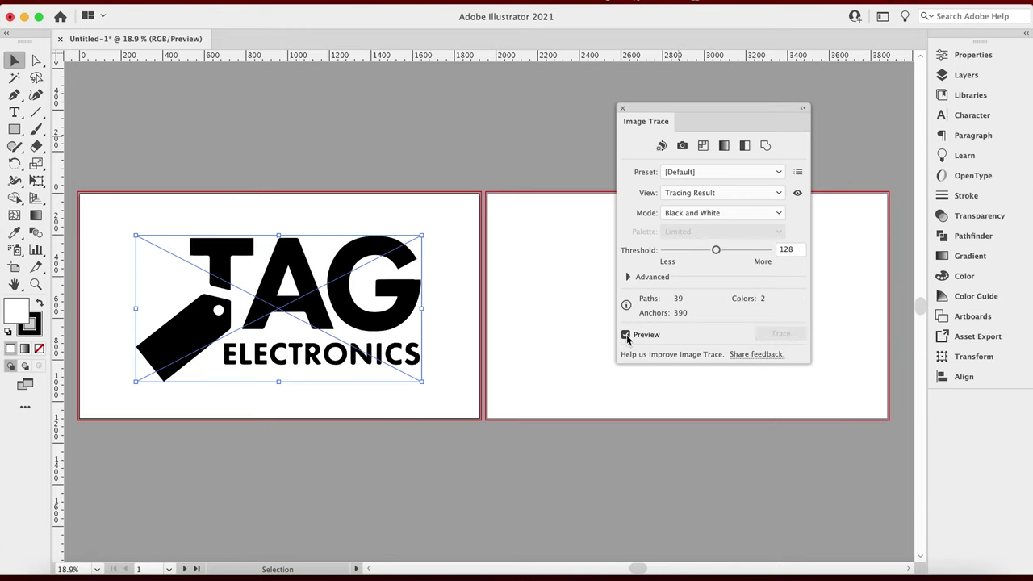
pyautogui.click(627, 334)
# Step: Set the Image Trace Threshold to 120
pyautogui.click(781, 249)
pyautogui.write('120')
pyautogui.press('Return')
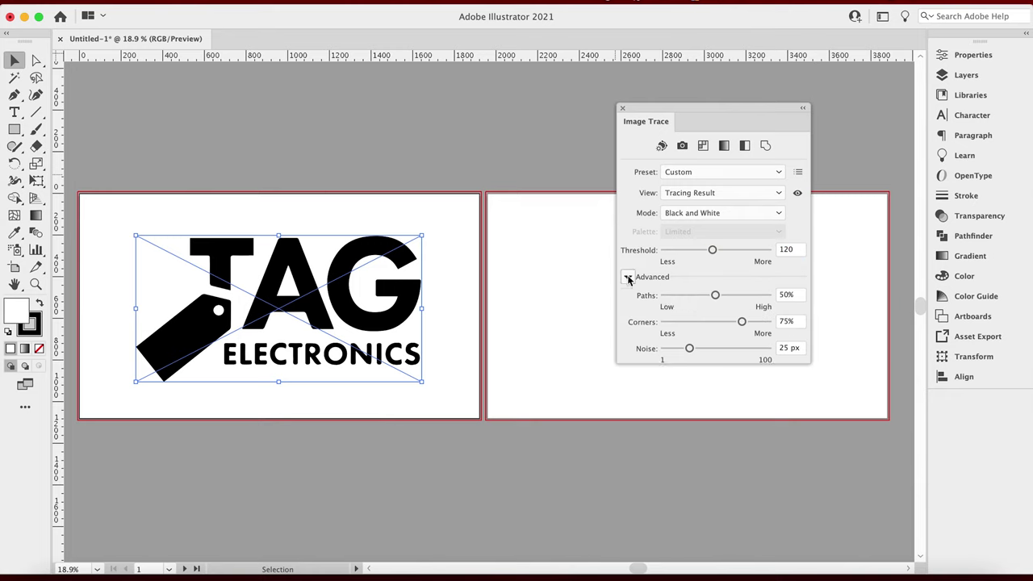
# Step: Show the advanced Image Trace options and set Paths to 60%
pyautogui.click(628, 276)
pyautogui.click(787, 294)
pyautogui.write('40')
pyautogui.press('Return')
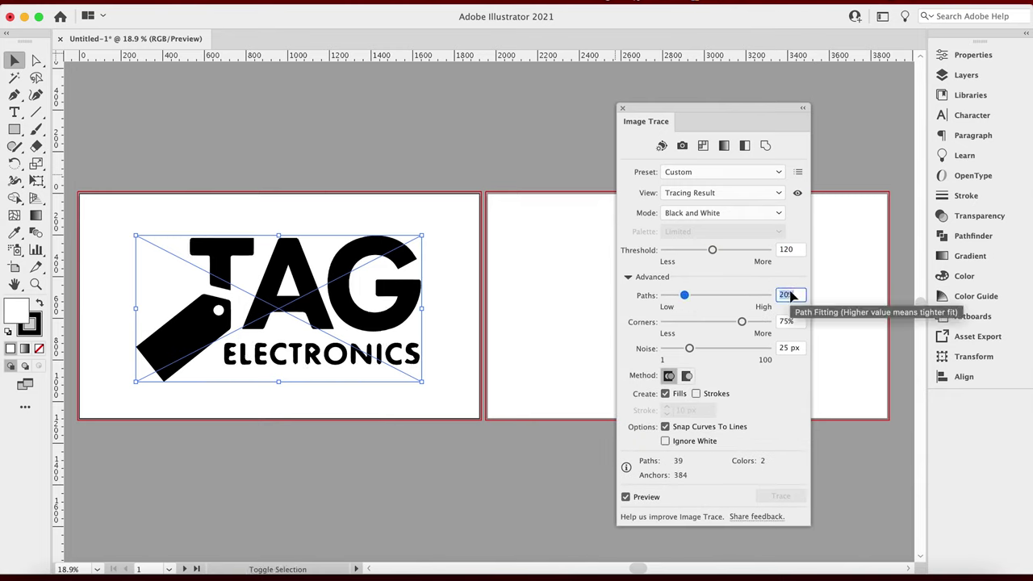
pyautogui.write('50')
pyautogui.press('Return')
pyautogui.write('60')
pyautogui.press('Return')
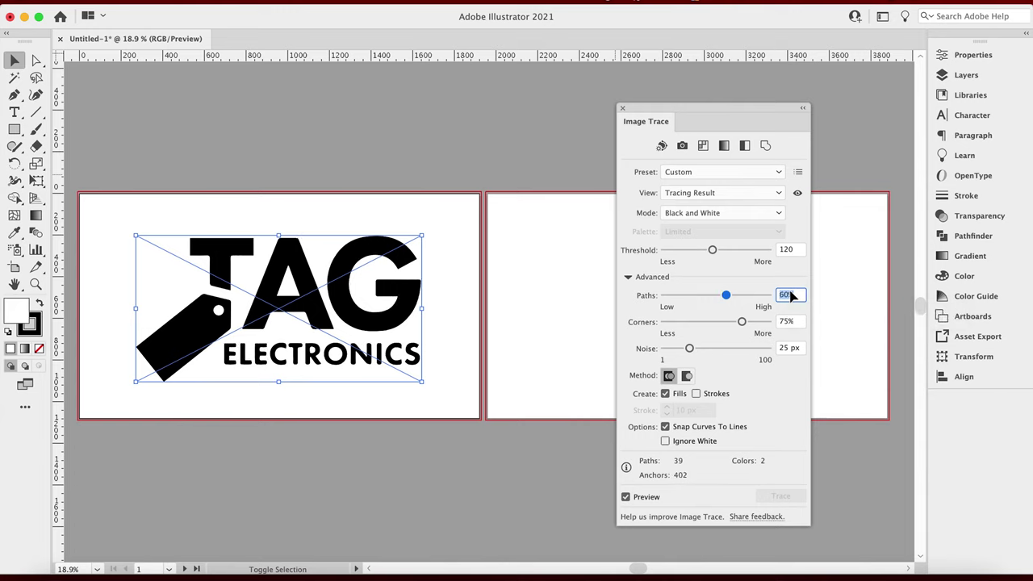
# Step: Set the Corners value of the trace to 100%
pyautogui.click(789, 321)
pyautogui.write('80')
pyautogui.press('Return')
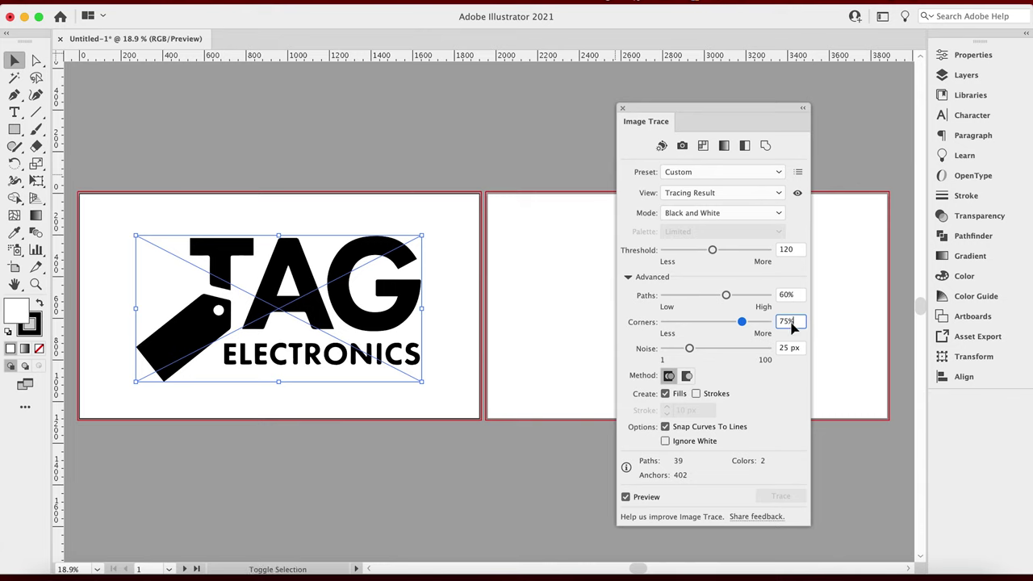
pyautogui.write('100')
pyautogui.press('Return')
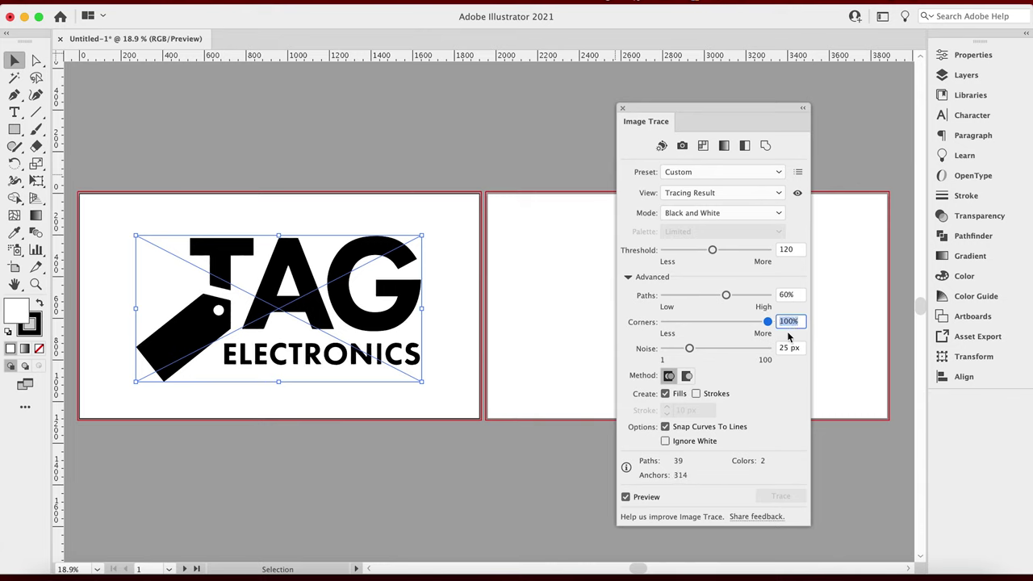
# Step: Raise the Noise value of the trace to 90 px
pyautogui.click(788, 348)
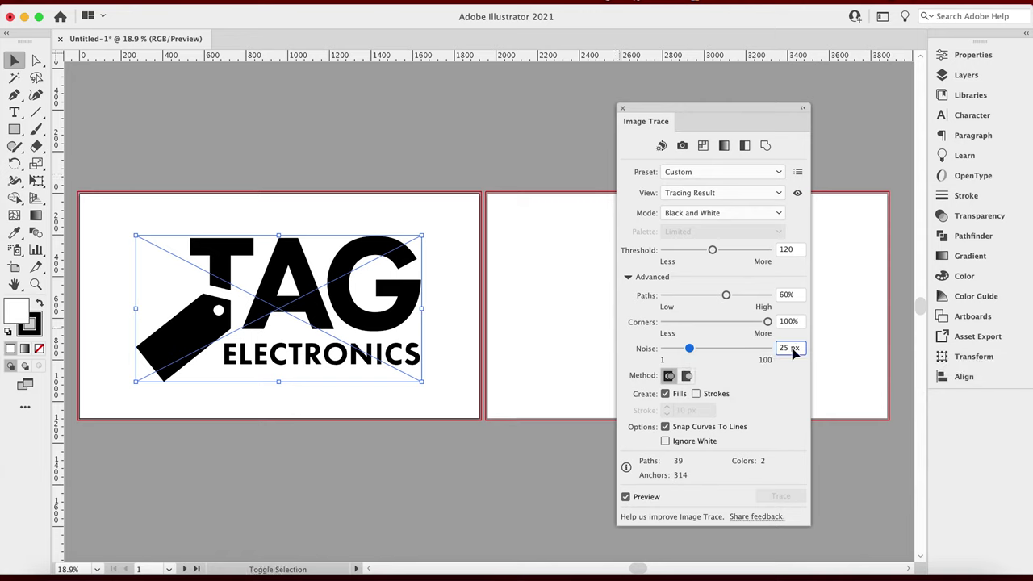
pyautogui.doubleClick(783, 348)
pyautogui.write('20')
pyautogui.press('Return')
pyautogui.hotkey('shift', 'Up')
pyautogui.hotkey('shift', 'Up')
pyautogui.hotkey('shift', 'Up')
pyautogui.hotkey('shift', 'Up')
pyautogui.hotkey('shift', 'Up')
pyautogui.hotkey('shift', 'Up')
pyautogui.hotkey('shift', 'Up')
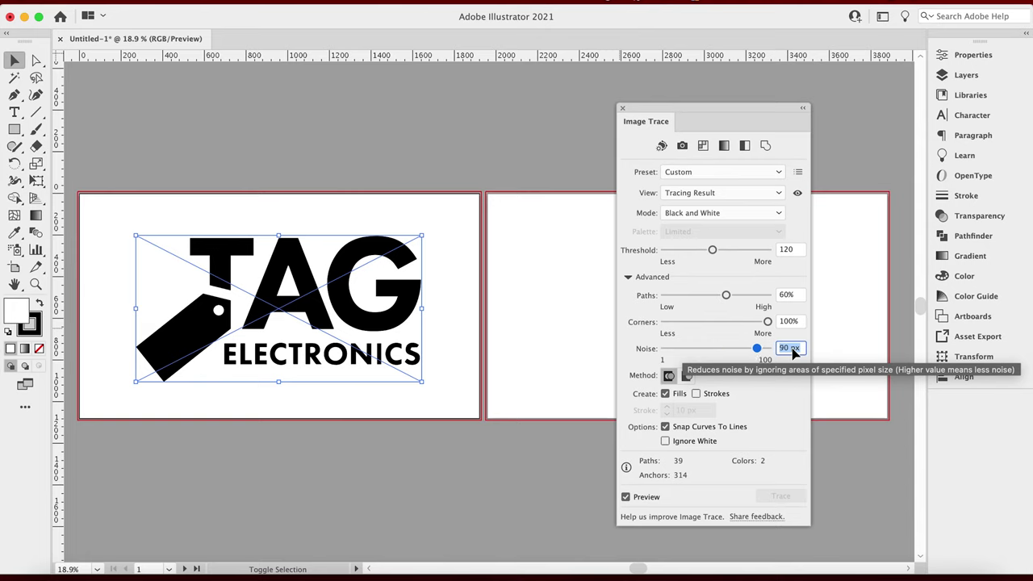
# Step: Lower the trace's Noise to 1 px and its Corners to 62%
pyautogui.hotkey('shift', 'Down')
pyautogui.hotkey('shift', 'Down')
pyautogui.hotkey('shift', 'Down')
pyautogui.hotkey('shift', 'Down')
pyautogui.hotkey('shift', 'Down')
pyautogui.hotkey('shift', 'Down')
pyautogui.hotkey('shift', 'Down')
pyautogui.hotkey('shift', 'Down')
pyautogui.hotkey('shift', 'Down')
pyautogui.moveTo(768, 322); pyautogui.dragTo(729, 338)
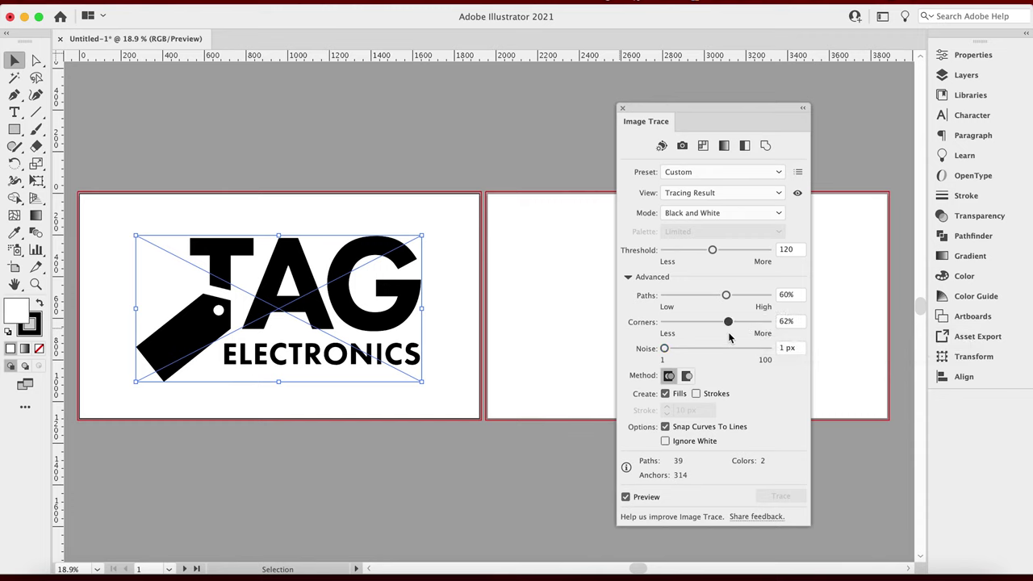
# Step: Try other Threshold values for the trace, lowering it slightly and raising it to 190
pyautogui.click(786, 251)
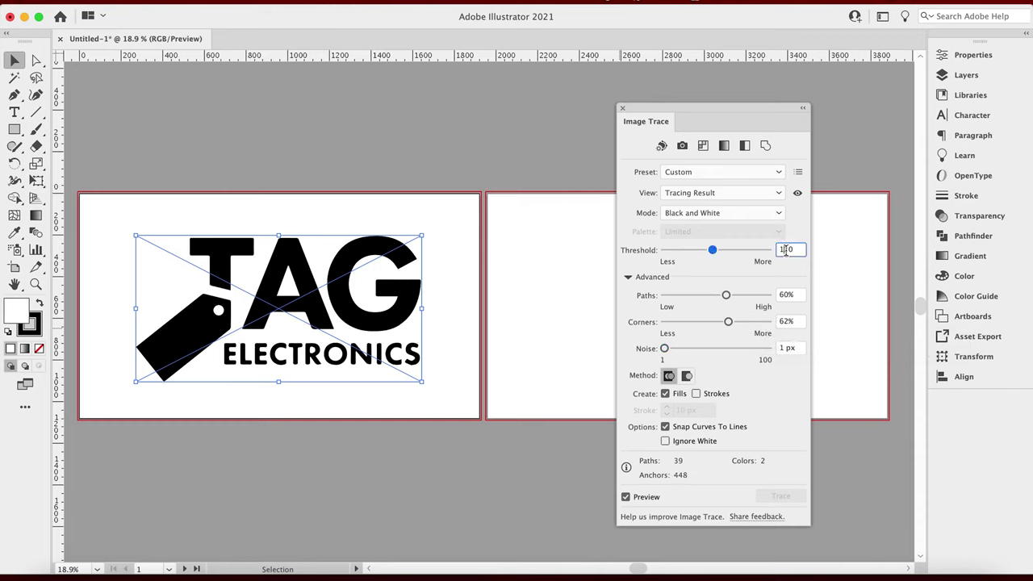
pyautogui.press('Down')
pyautogui.press('Down')
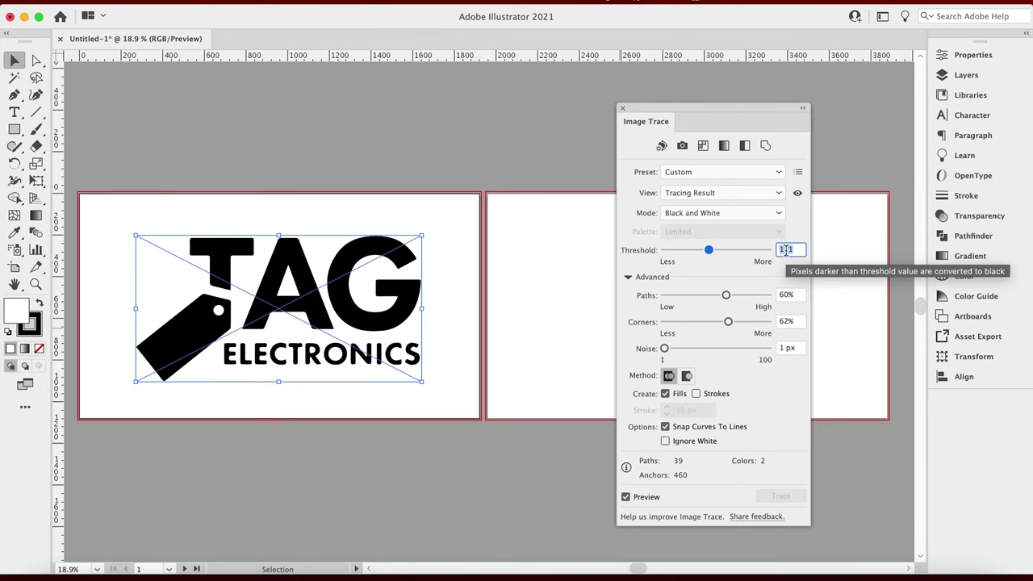
pyautogui.hotkey('shift', 'Up')
pyautogui.hotkey('shift', 'Up')
pyautogui.hotkey('shift', 'Up')
pyautogui.hotkey('shift', 'Up')
pyautogui.hotkey('shift', 'Up')
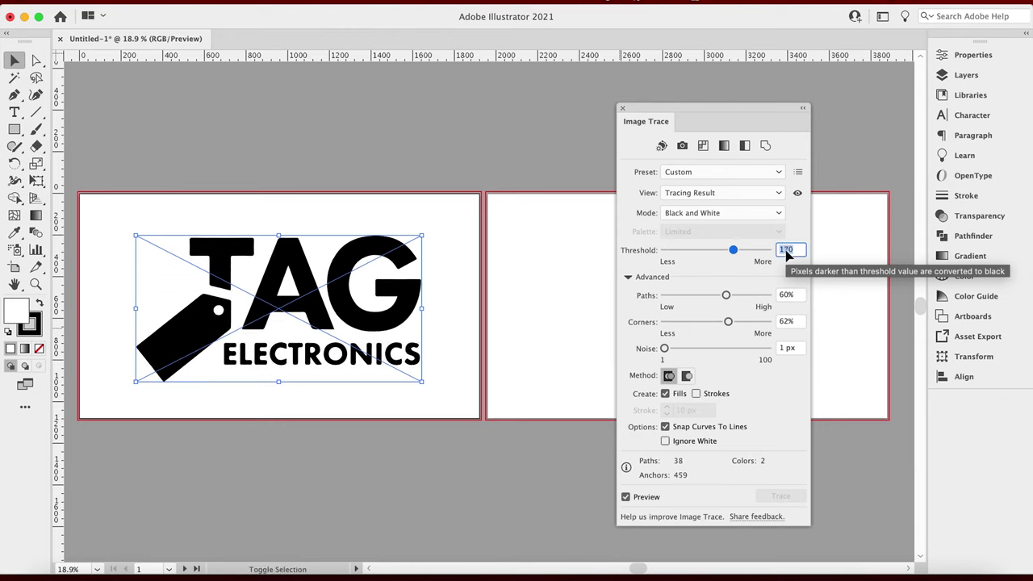
pyautogui.hotkey('shift', 'Up')
pyautogui.hotkey('shift', 'Up')
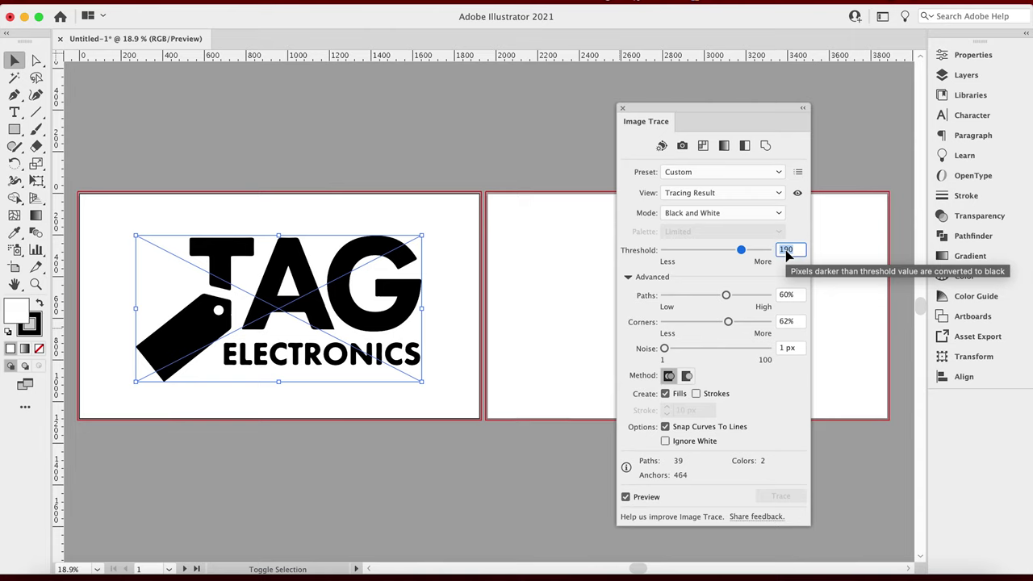
# Step: Return the trace's Threshold to 120 and collapse the Image Trace settings
pyautogui.hotkey('shift', 'Down')
pyautogui.hotkey('shift', 'Down')
pyautogui.hotkey('shift', 'Down')
pyautogui.hotkey('shift', 'Down')
pyautogui.hotkey('shift', 'Down')
pyautogui.hotkey('shift', 'Down')
pyautogui.hotkey('shift', 'Down')
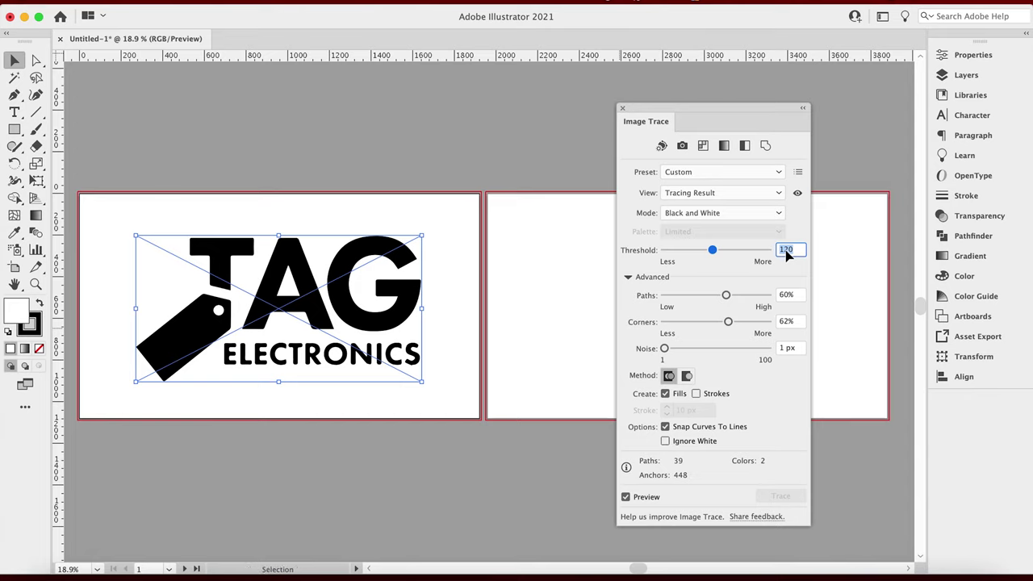
pyautogui.click(802, 107)
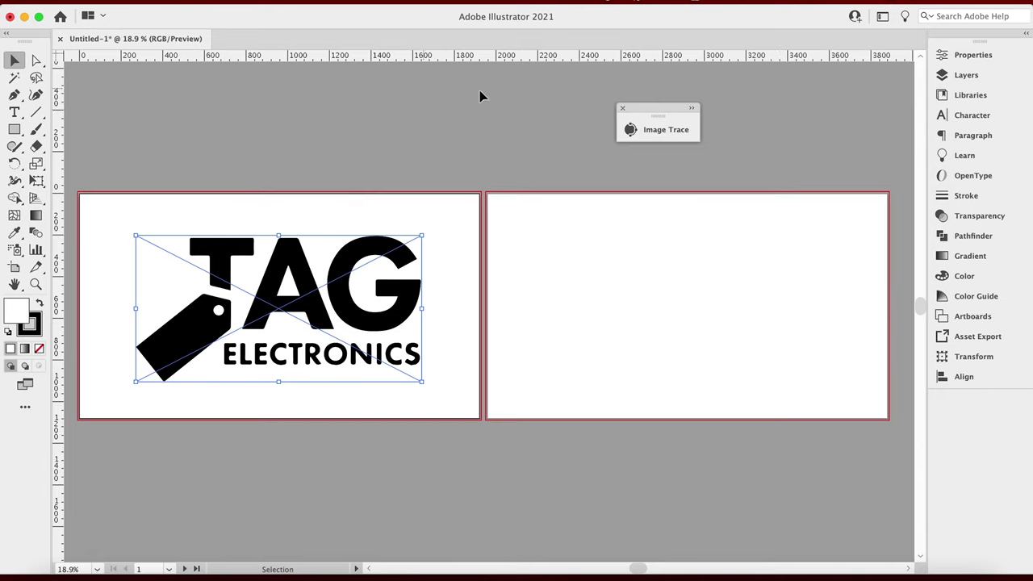
# Step: Dock the Image Trace settings among the collapsed side panels, show them again, and isolate the traced logo
pyautogui.moveTo(669, 108); pyautogui.dragTo(986, 206)
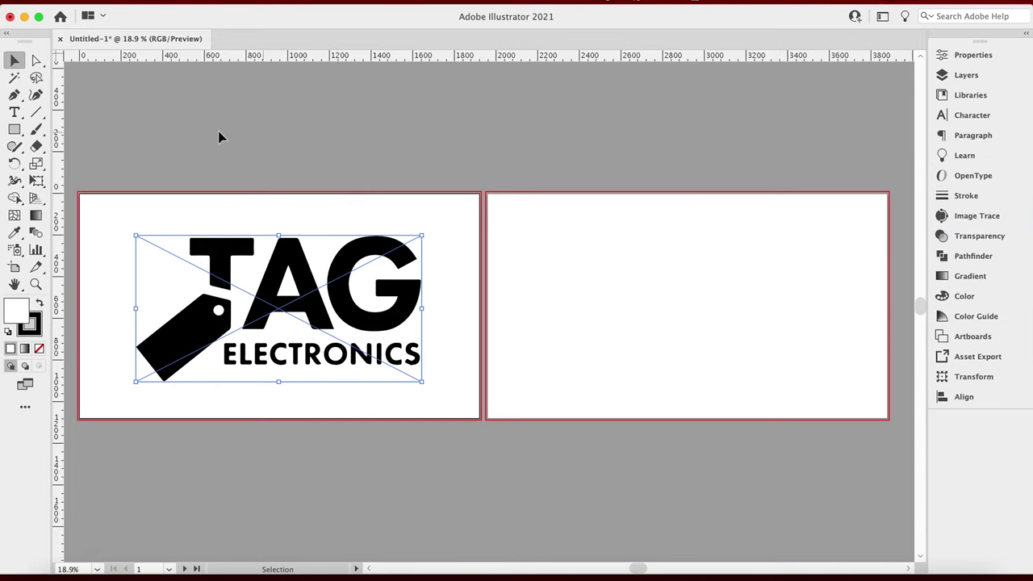
pyautogui.click(976, 217)
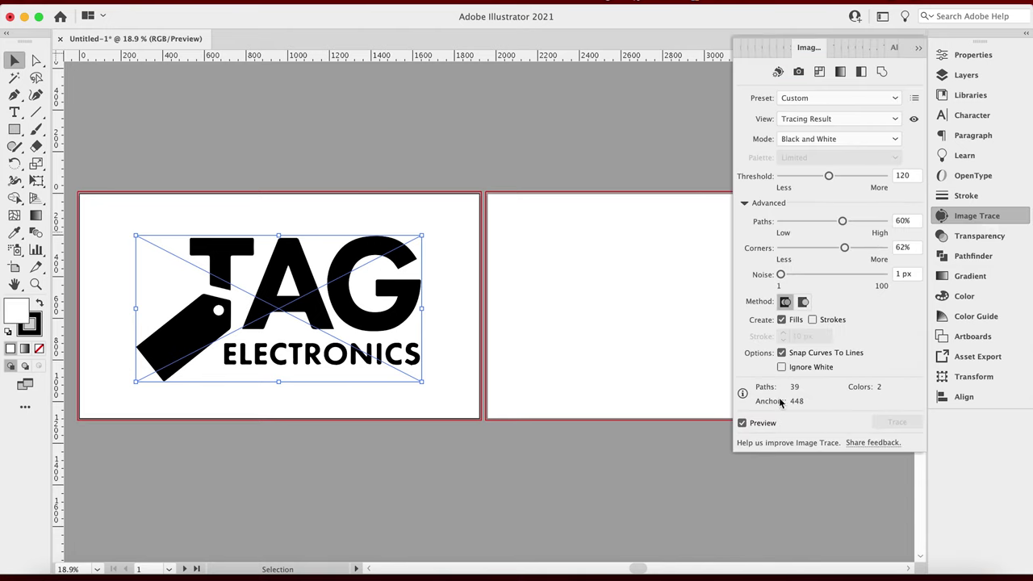
pyautogui.doubleClick(375, 323)
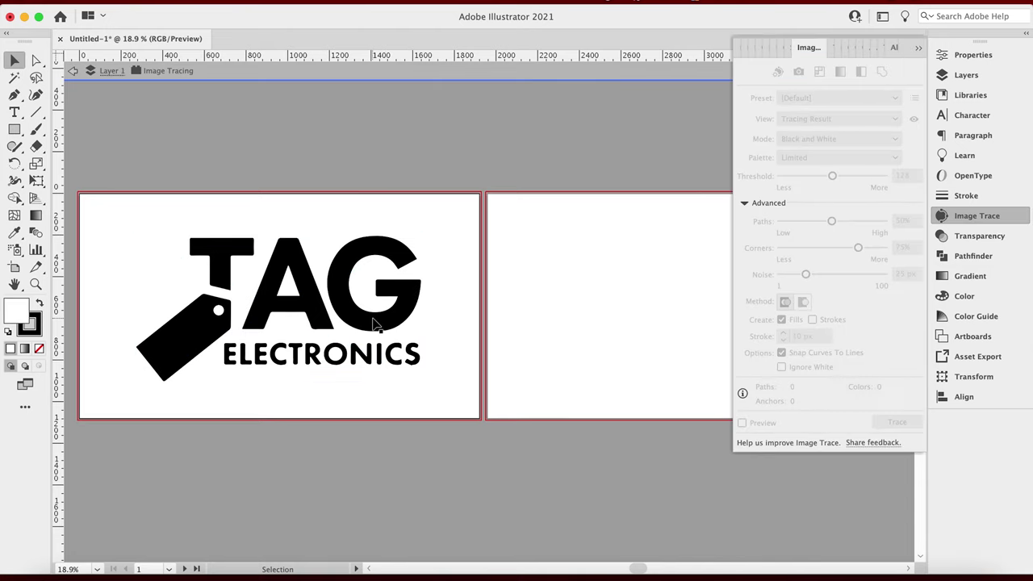
# Step: Change the workspace so the tracing options are shown and expand the traced logo into paths
pyautogui.click(883, 17)
pyautogui.click(907, 58)
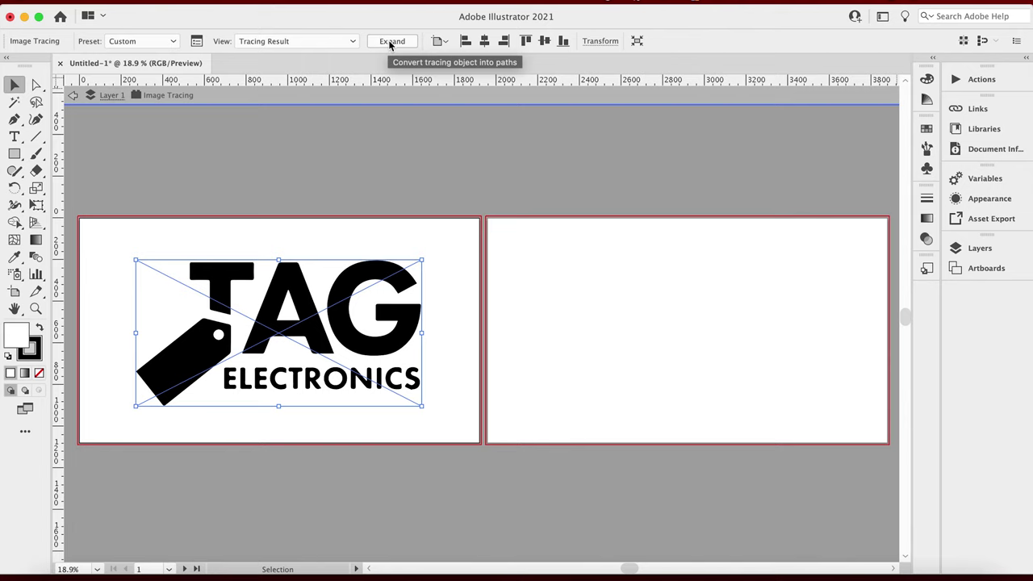
pyautogui.click(391, 42)
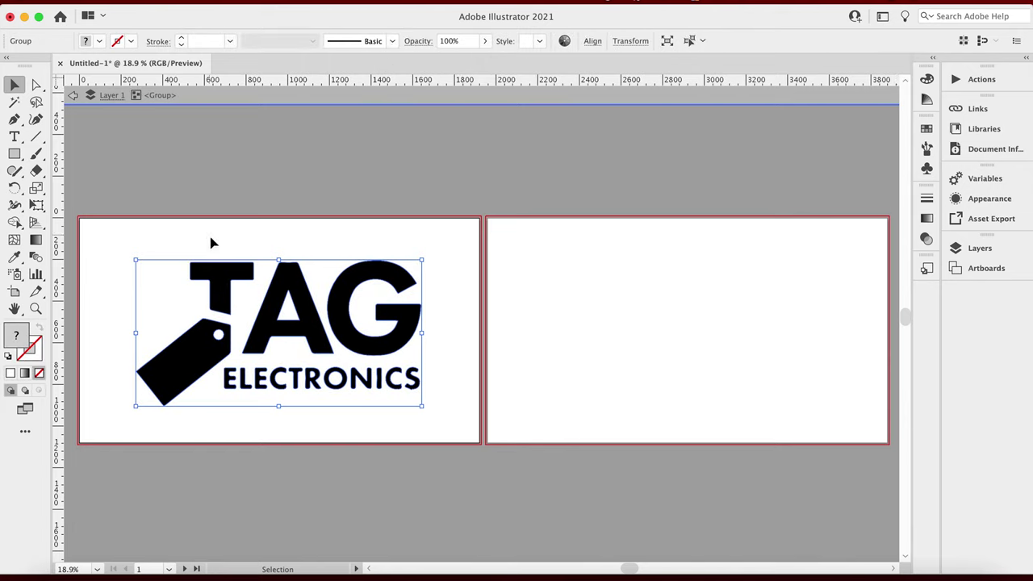
# Step: Ungroup the expanded logo and separate its white background shape from the black letters
pyautogui.press('super')
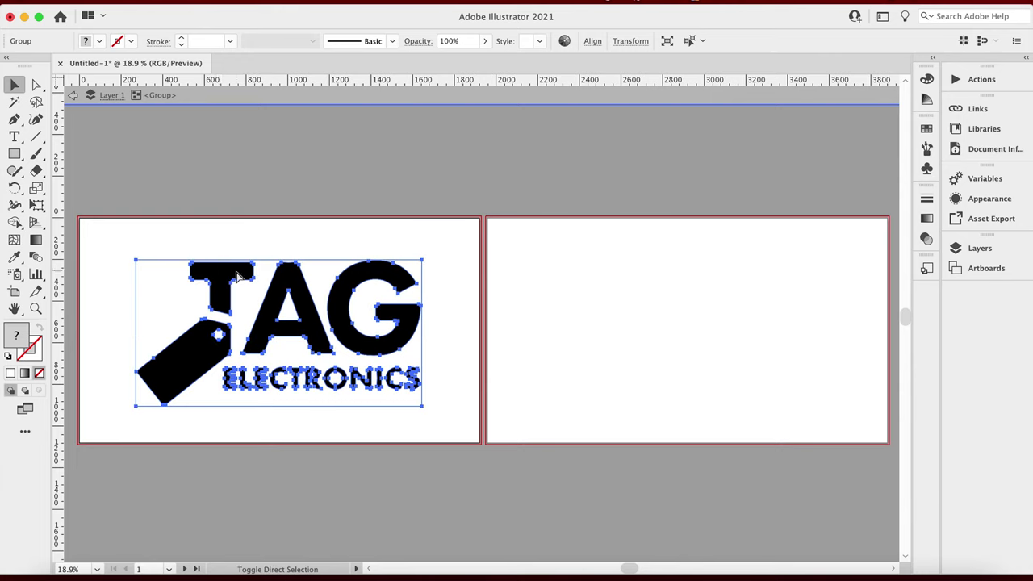
pyautogui.press('super')
pyautogui.press('super+8')
pyautogui.click(233, 155)
pyautogui.click(229, 292)
pyautogui.press('super')
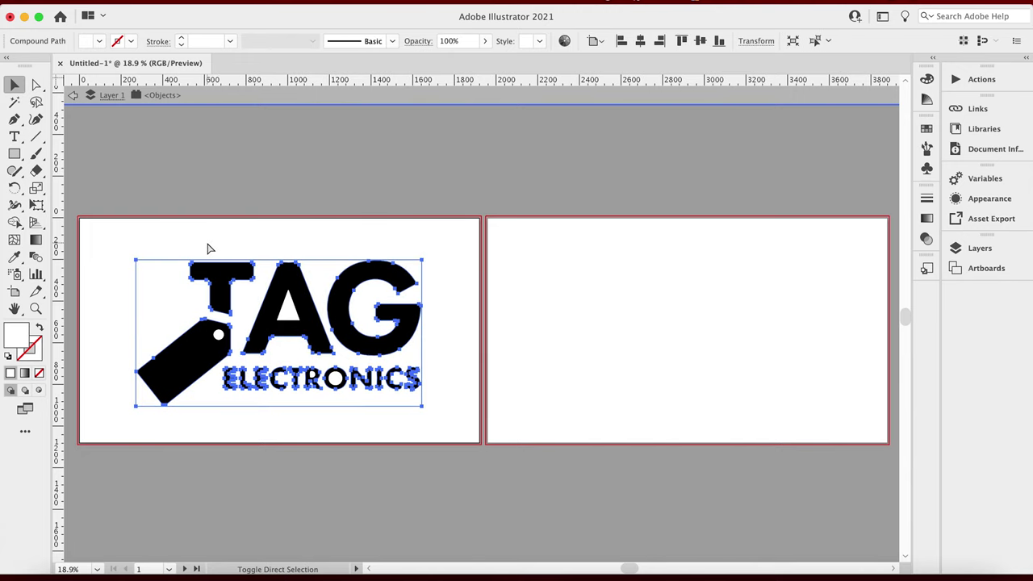
pyautogui.click(213, 219)
pyautogui.click(269, 275)
pyautogui.click(230, 275)
pyautogui.click(249, 226)
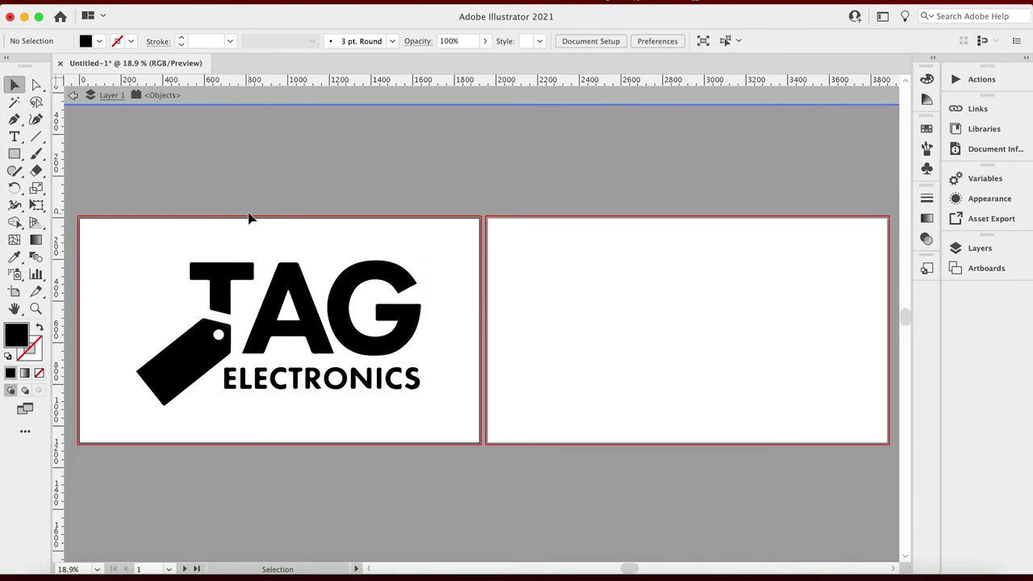
# Step: Add the text "TAG" above the vector logo and enlarge it to about 390 pt
pyautogui.press('t')
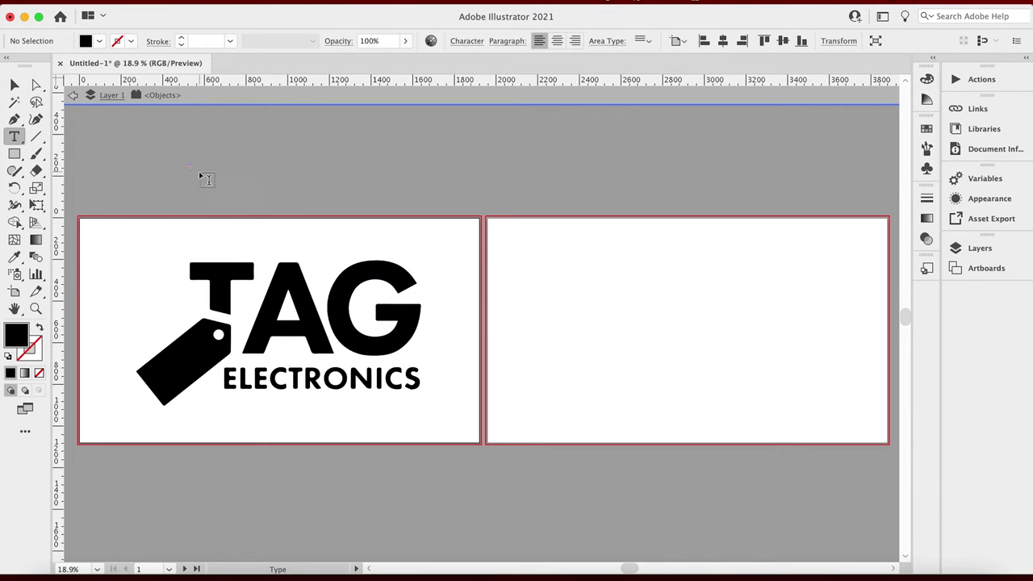
pyautogui.click(238, 180)
pyautogui.click(15, 84)
pyautogui.moveTo(246, 187); pyautogui.dragTo(373, 267)
# Step: Set the font of the TAG text to Mont Heavy DEMO
pyautogui.click(511, 42)
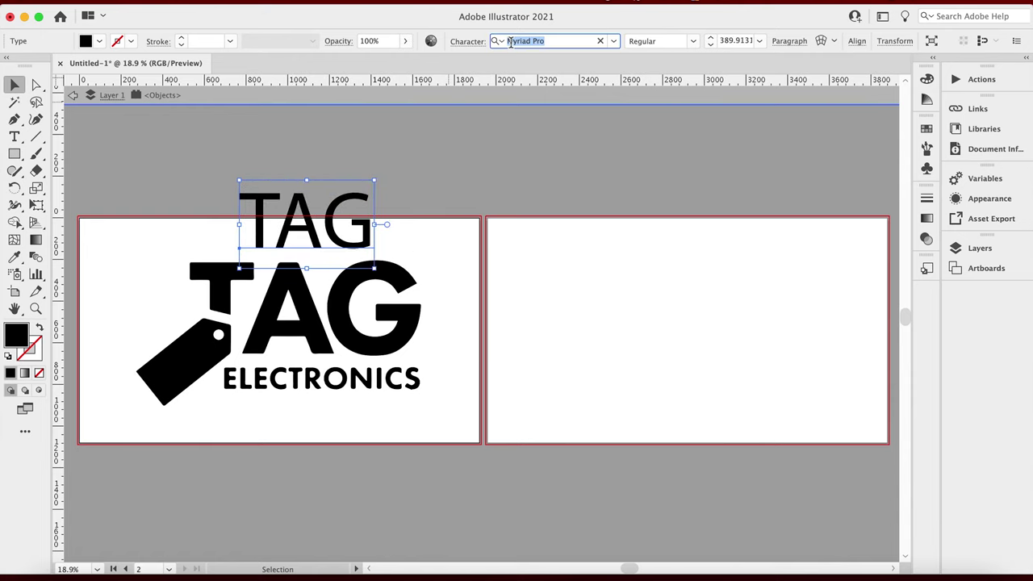
pyautogui.write('mont')
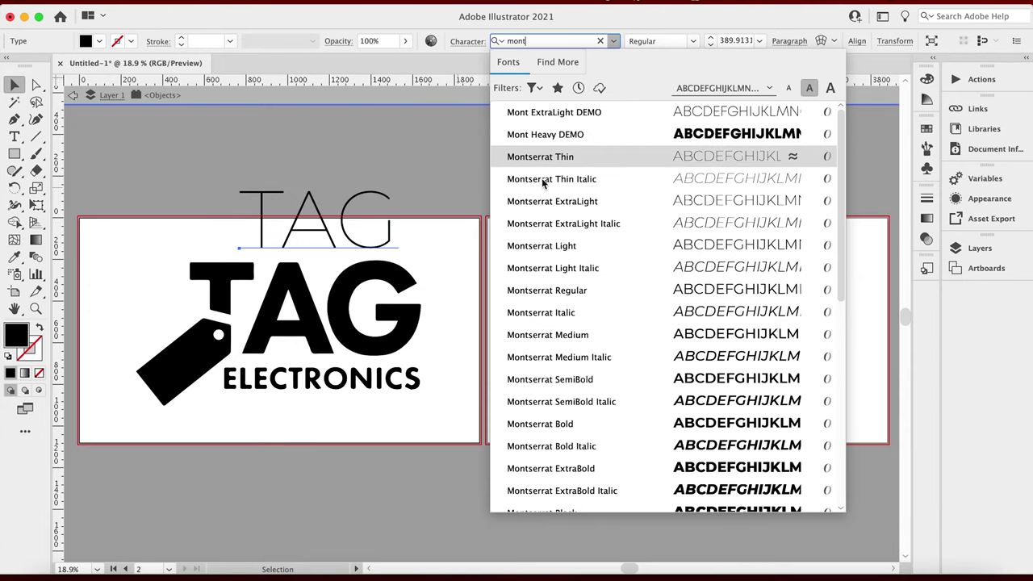
pyautogui.click(571, 135)
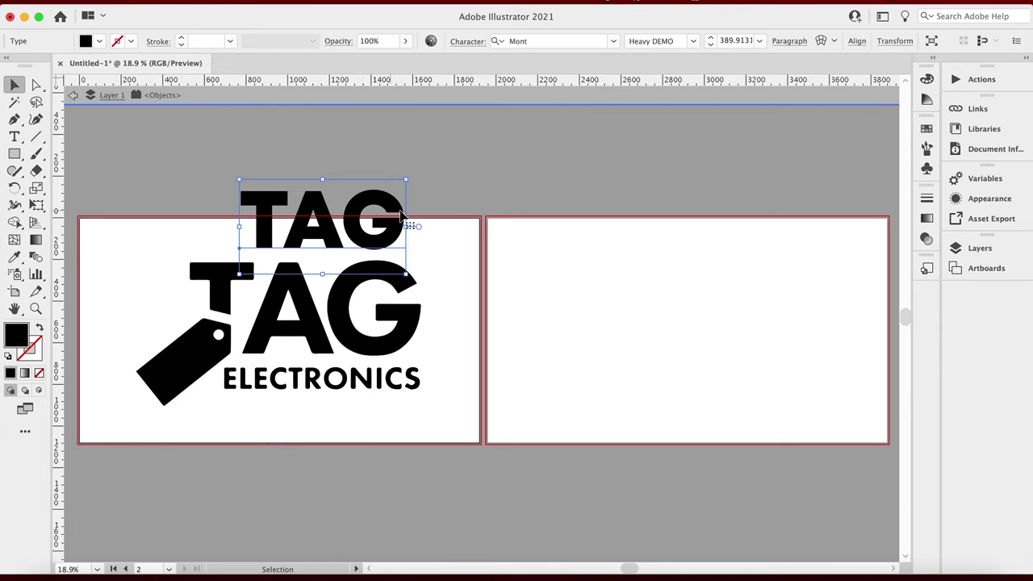
# Step: Convert the TAG text to outlines, scale it to the width of the traced lettering, and place it above the first artboard
pyautogui.press('super+shift+a')
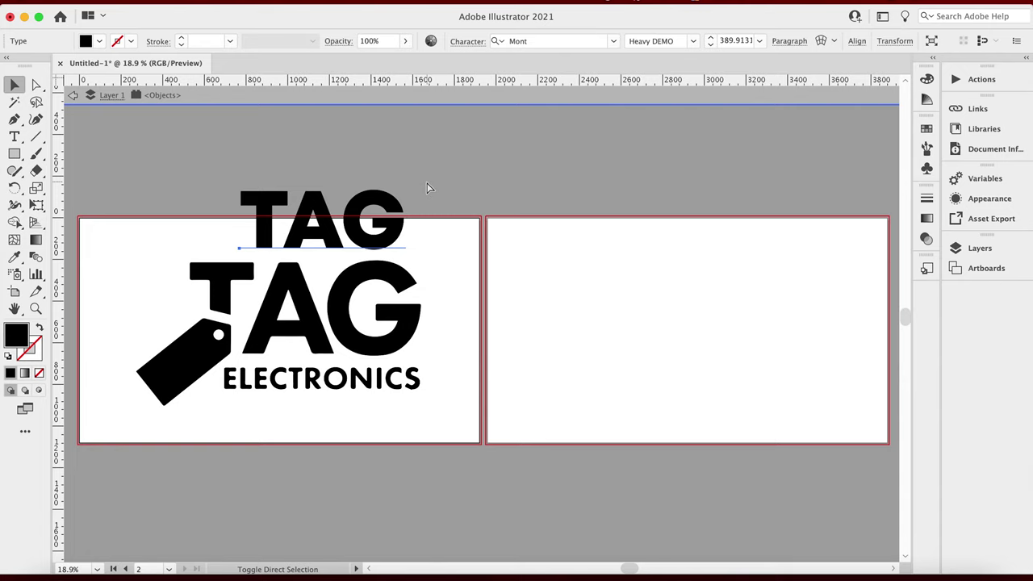
pyautogui.press('super+shift+o')
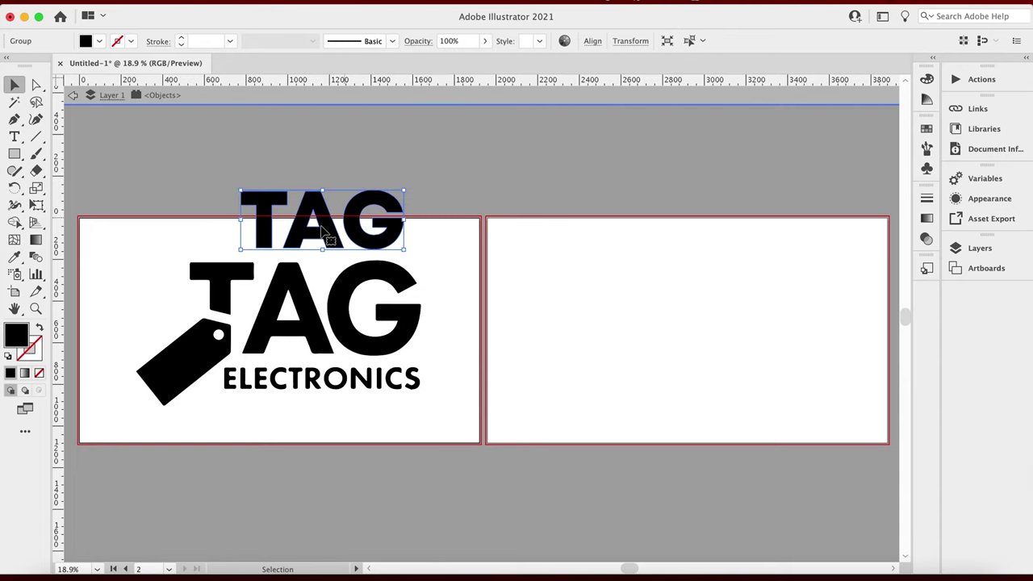
pyautogui.moveTo(321, 234); pyautogui.dragTo(269, 304)
pyautogui.moveTo(346, 321); pyautogui.dragTo(424, 353)
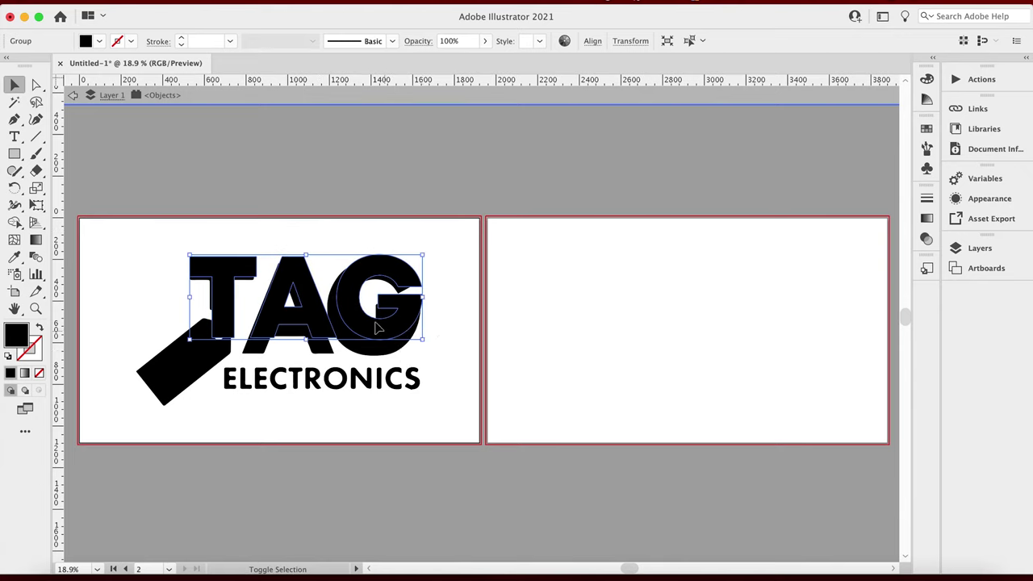
pyautogui.moveTo(362, 332); pyautogui.dragTo(365, 205)
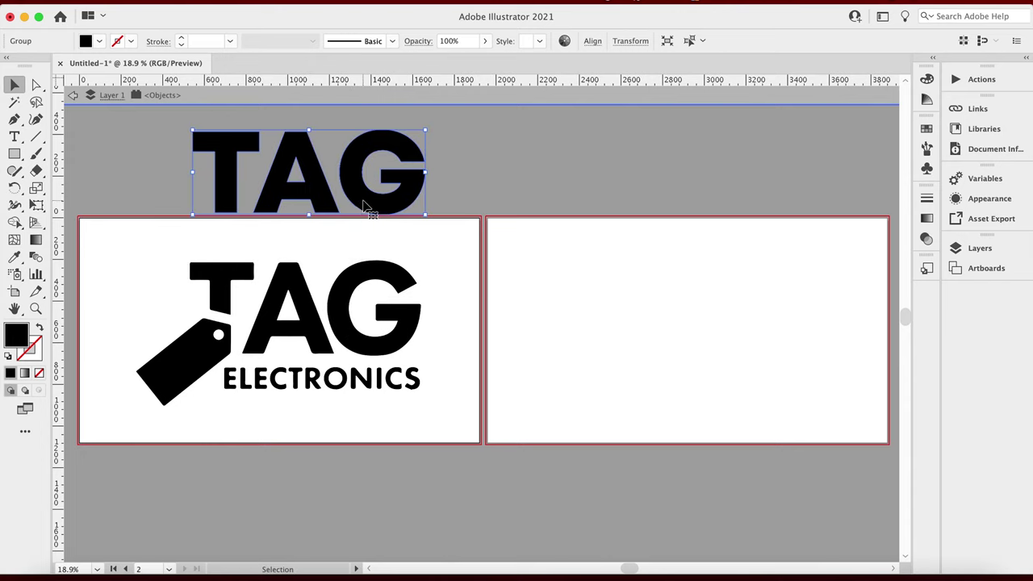
pyautogui.click(150, 189)
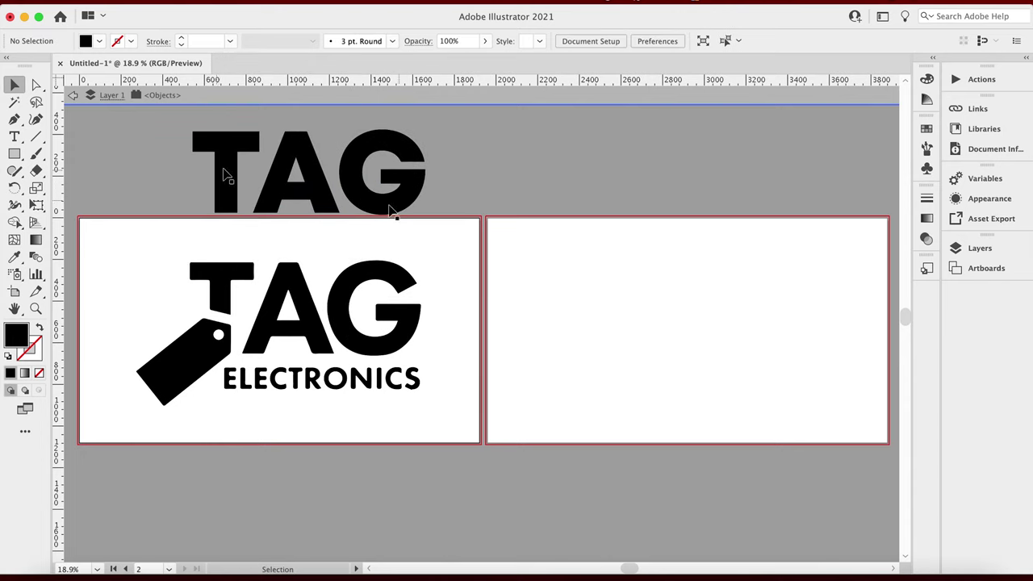
# Step: Copy the logo's tag shape, rotate it horizontal, and fit a reduced version onto the crossbar of the outlined G
pyautogui.click(171, 364)
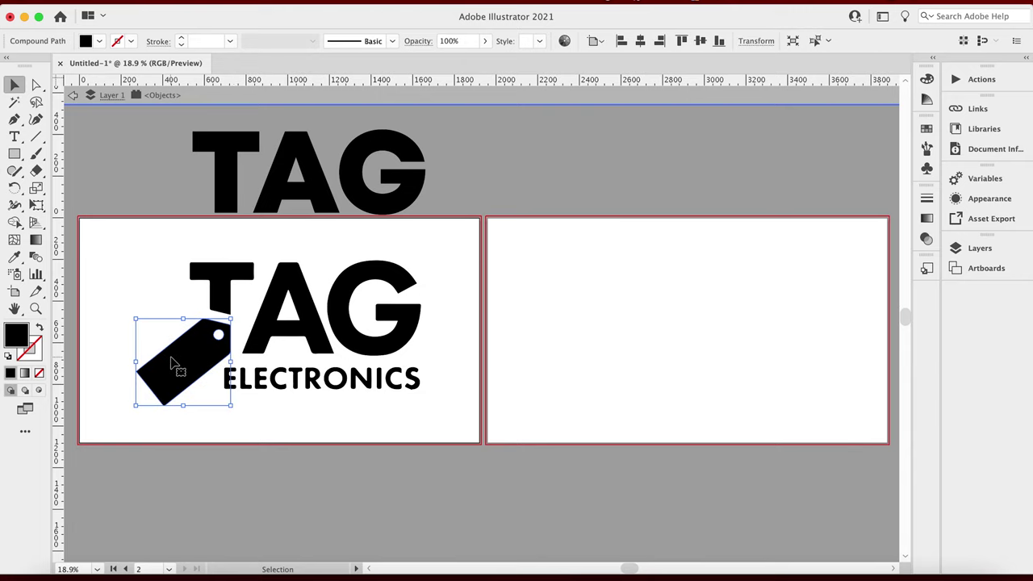
pyautogui.moveTo(171, 364); pyautogui.dragTo(660, 173)
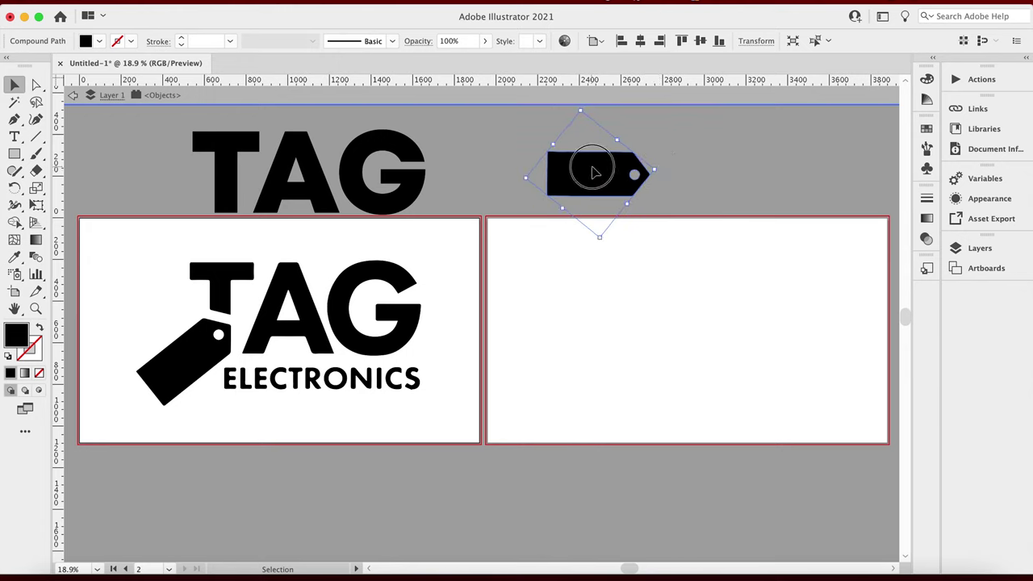
pyautogui.click(517, 170)
pyautogui.moveTo(598, 173); pyautogui.dragTo(393, 173)
# Step: Duplicate the outlined TAG with its small tag above the second artboard and remove the tag from the original G
pyautogui.moveTo(160, 129); pyautogui.dragTo(450, 187)
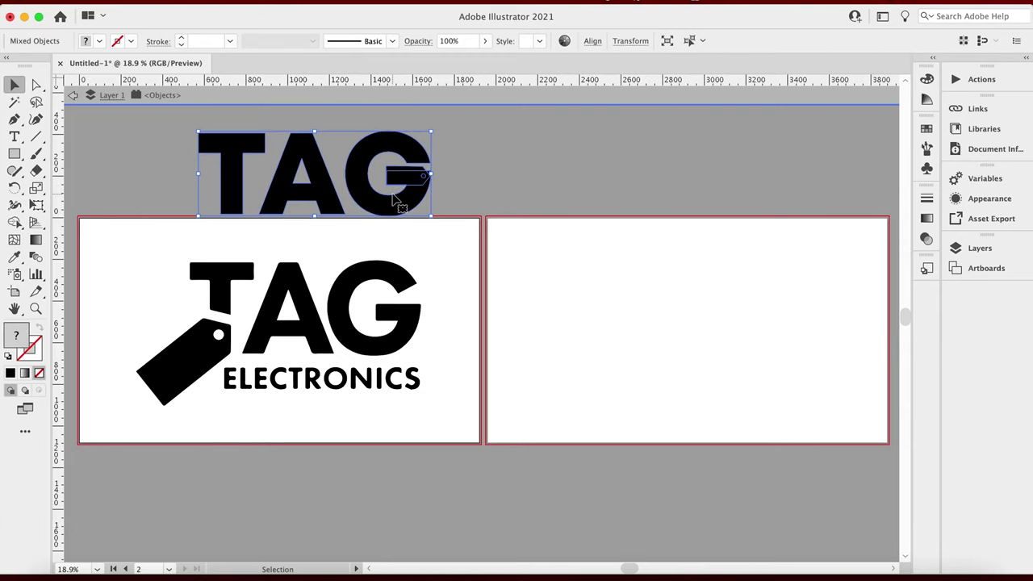
pyautogui.moveTo(394, 203); pyautogui.dragTo(676, 196)
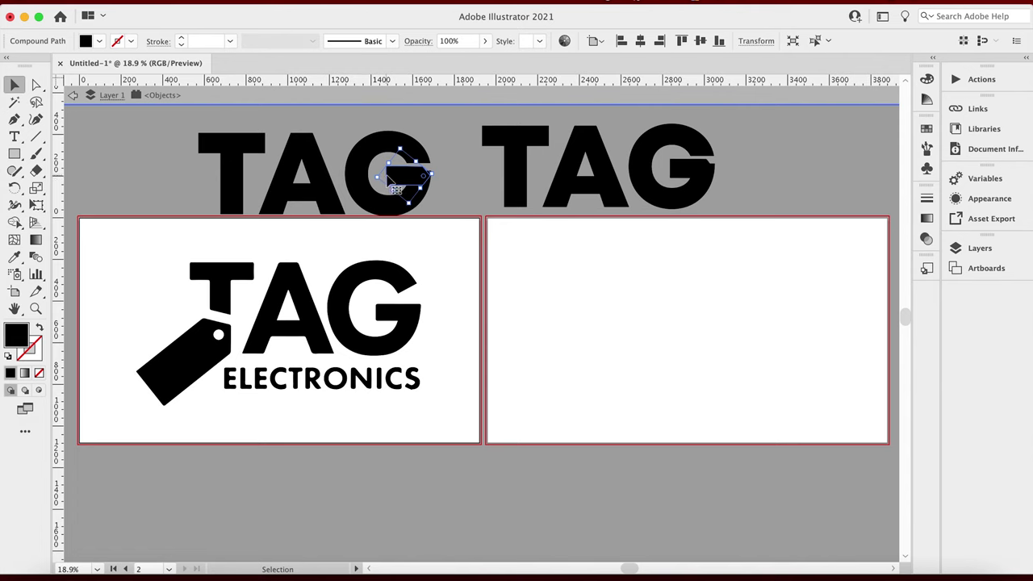
pyautogui.click(424, 178)
pyautogui.click(424, 178)
pyautogui.click(468, 157)
# Step: Shift the small tag on the duplicated G to the right so it extends past the crossbar
pyautogui.click(677, 178)
pyautogui.keyDown('super'); pyautogui.click(675, 167); pyautogui.keyUp('super')
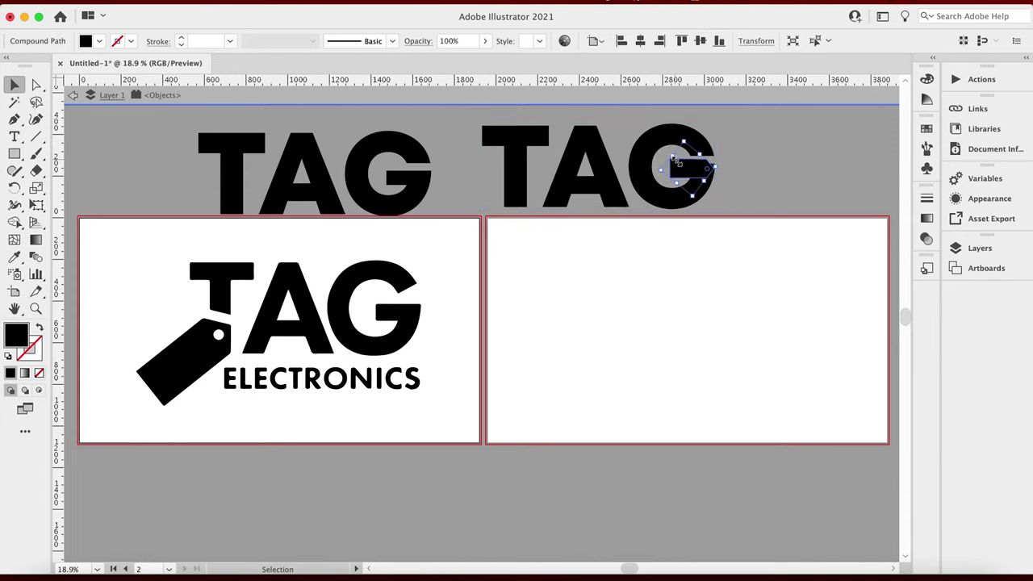
pyautogui.hotkey('shift', 'Right')
pyautogui.hotkey('shift', 'Right')
pyautogui.hotkey('shift', 'Right')
pyautogui.hotkey('shift', 'Right')
pyautogui.hotkey('shift', 'Right')
pyautogui.hotkey('shift', 'Right')
pyautogui.hotkey('shift', 'Right')
pyautogui.hotkey('shift', 'Right')
# Step: Ungroup the duplicated TAG lettering and select its G on its own
pyautogui.keyDown('shift'); pyautogui.click(663, 137); pyautogui.keyUp('shift')
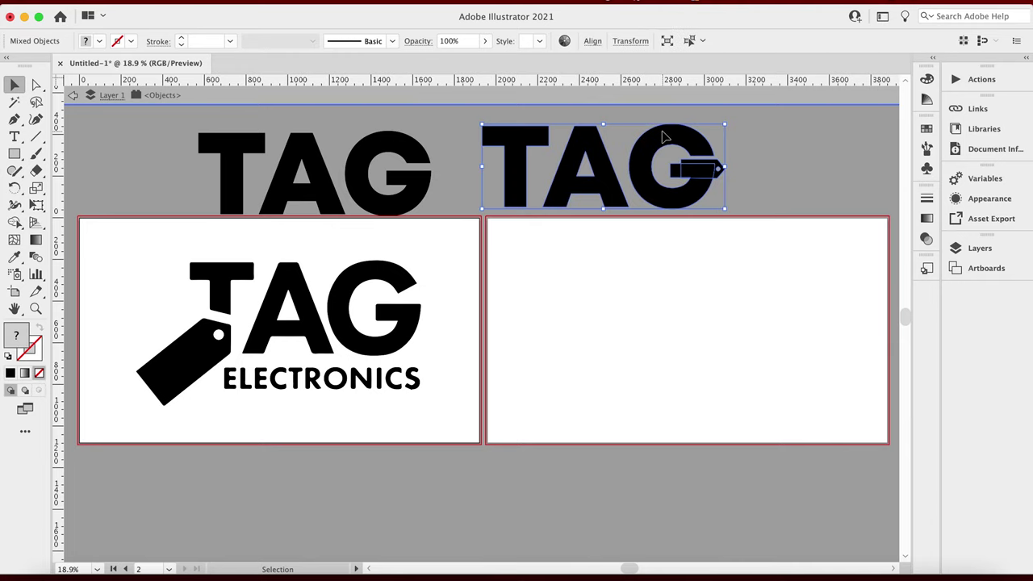
pyautogui.click(767, 139)
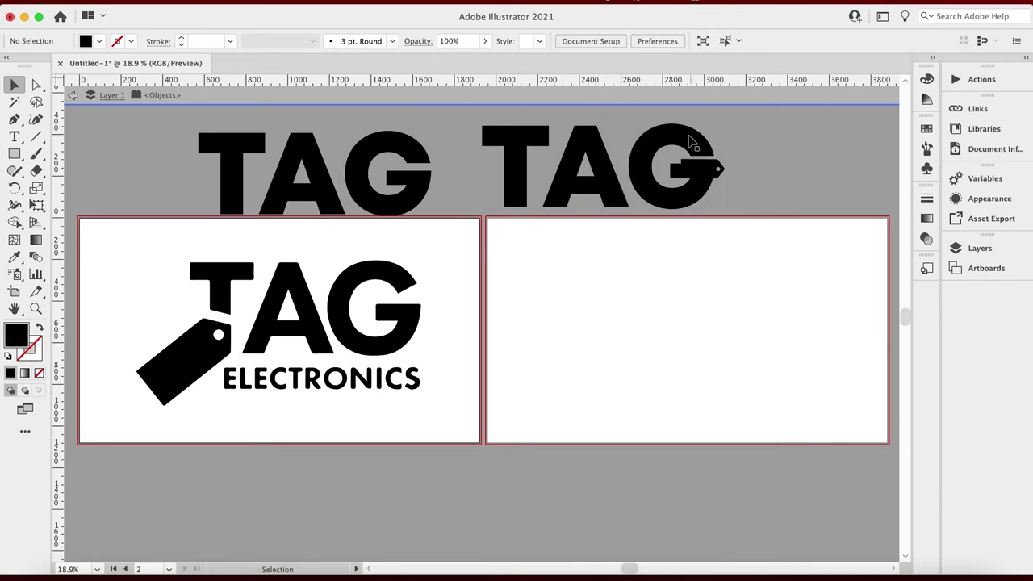
pyautogui.click(689, 141)
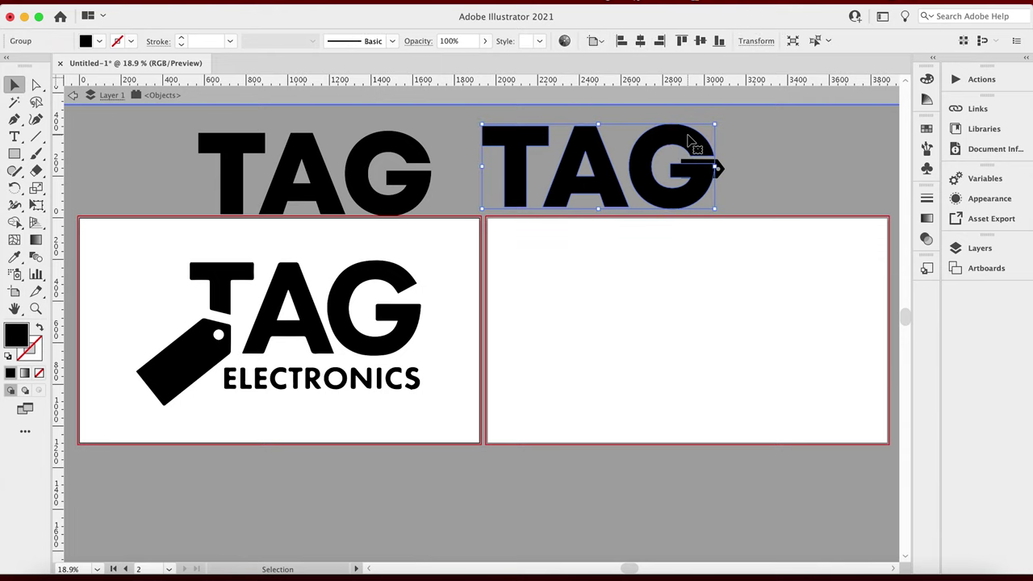
pyautogui.press('super')
pyautogui.keyDown('super'); pyautogui.click(688, 141); pyautogui.keyUp('super')
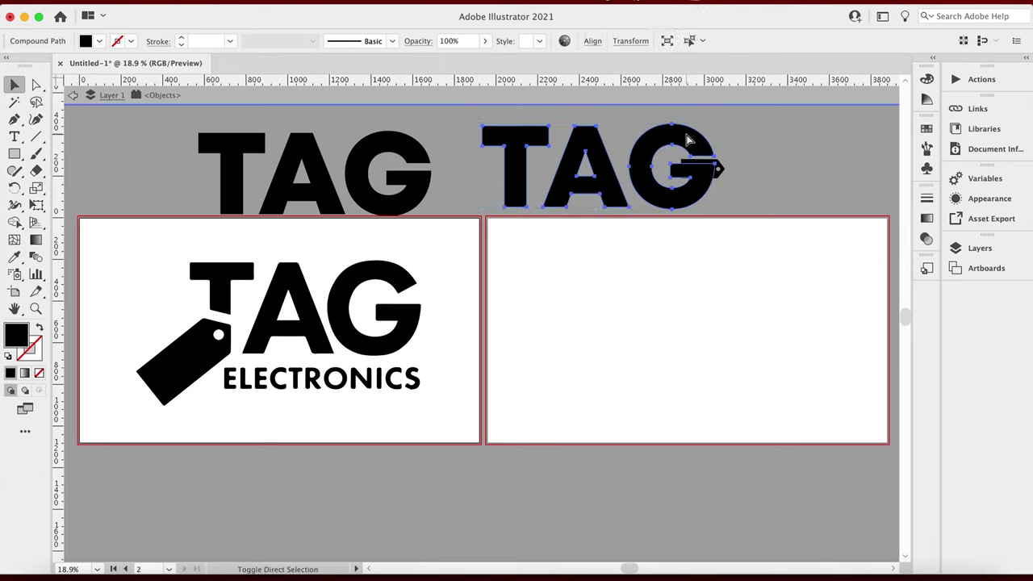
pyautogui.click(761, 132)
pyautogui.click(689, 139)
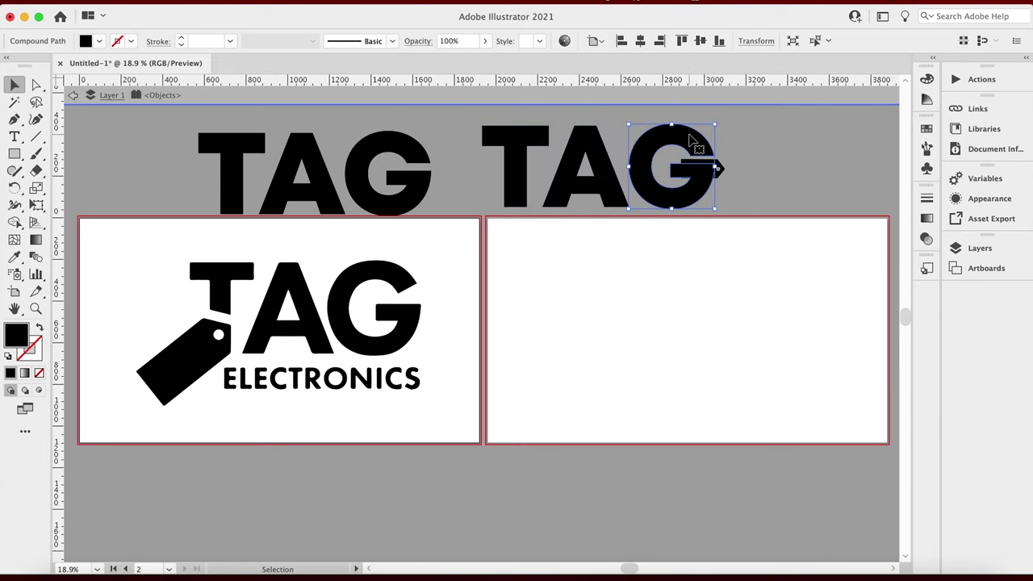
# Step: Select the small tag together with the duplicated G and bring up the Pathfinder operations beside the lettering
pyautogui.keyDown('super'); pyautogui.click(726, 169); pyautogui.keyUp('super')
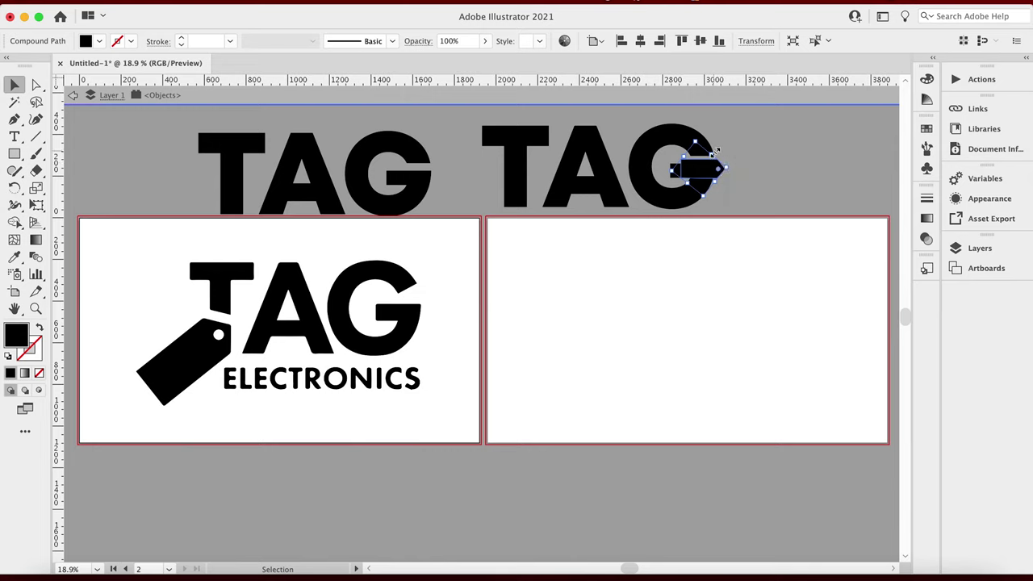
pyautogui.click(776, 160)
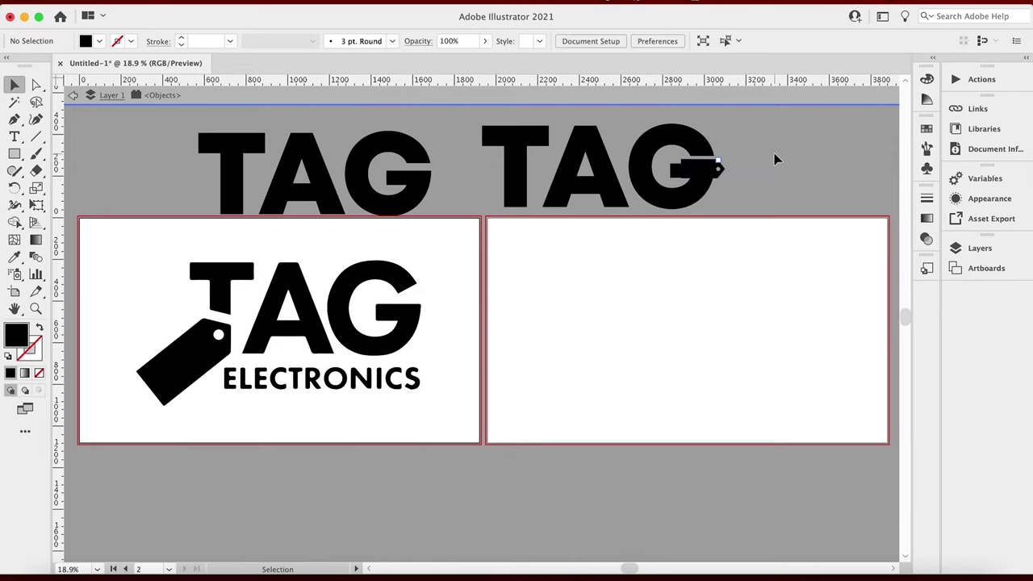
pyautogui.click(694, 178)
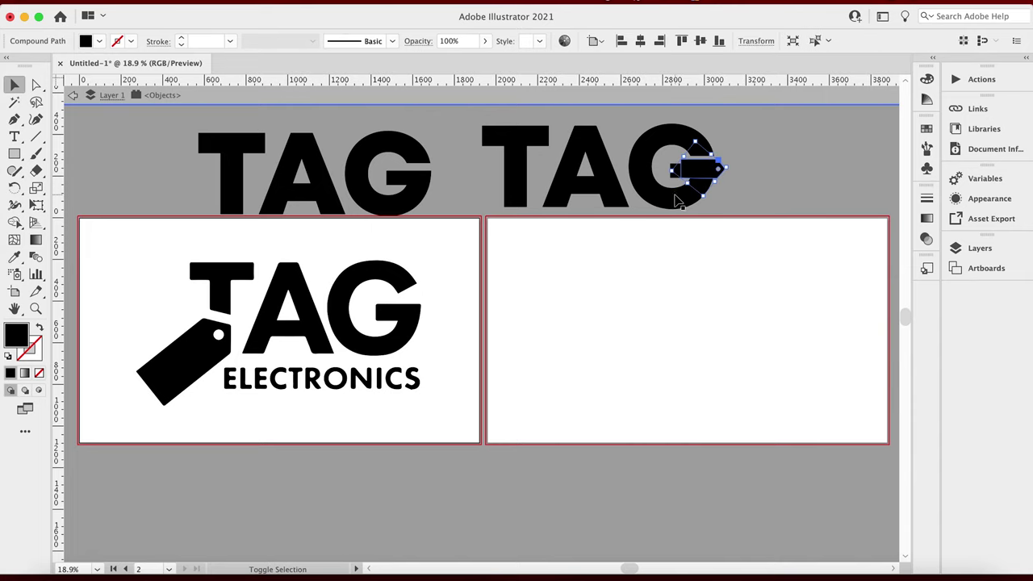
pyautogui.keyDown('shift'); pyautogui.click(677, 198); pyautogui.keyUp('shift')
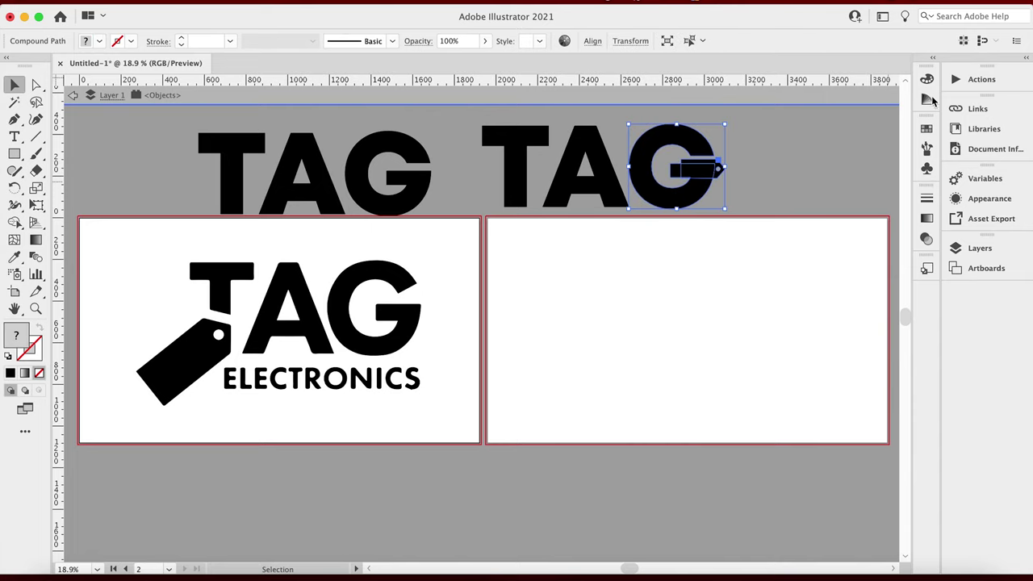
pyautogui.click(384, 5)
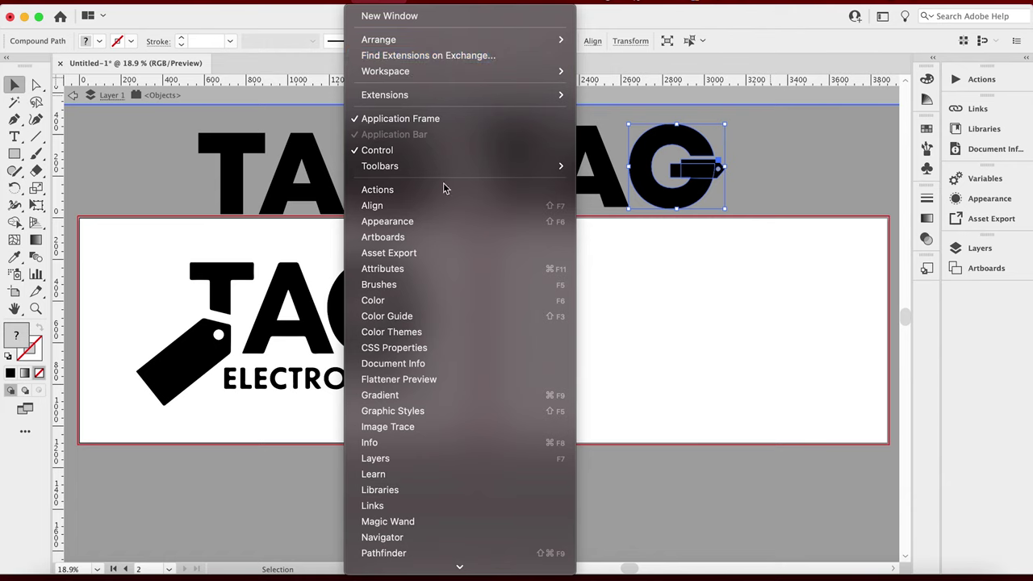
pyautogui.click(403, 555)
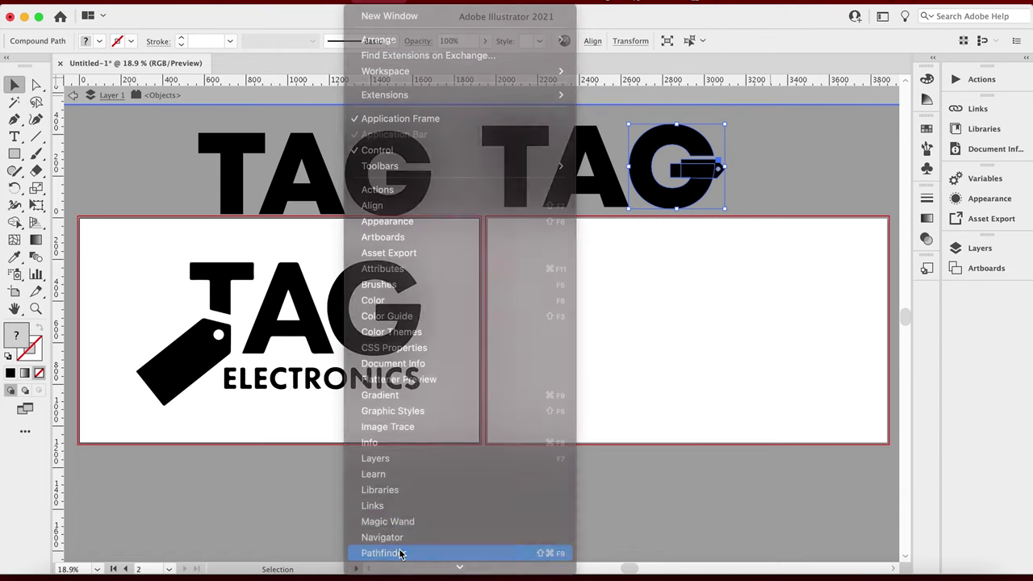
pyautogui.moveTo(412, 279); pyautogui.dragTo(829, 159)
# Step: Try subtracting the small tag from the duplicated G with Minus Front, and undo the operation
pyautogui.click(813, 205)
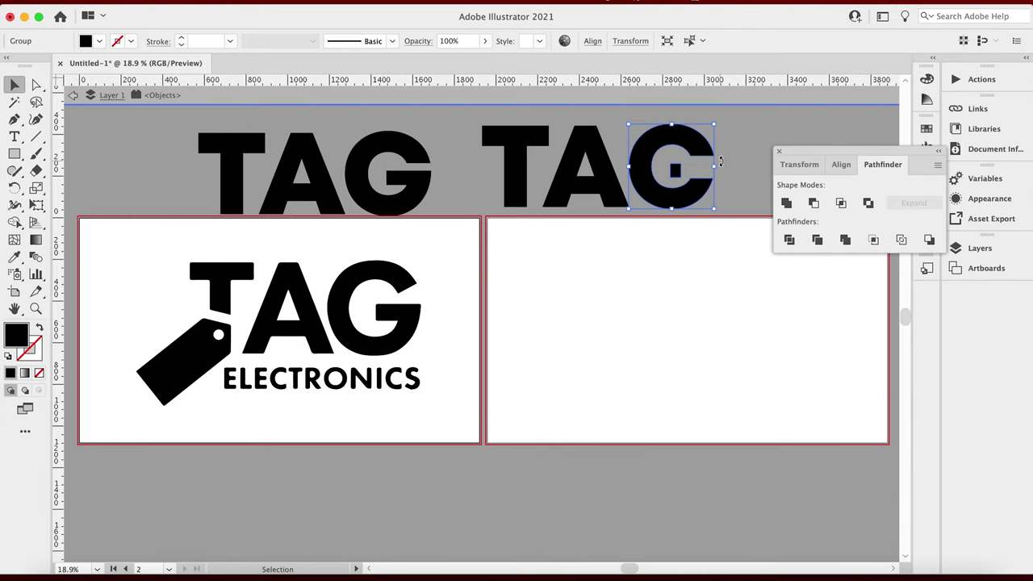
pyautogui.press('a')
pyautogui.press('super+z')
pyautogui.press('v')
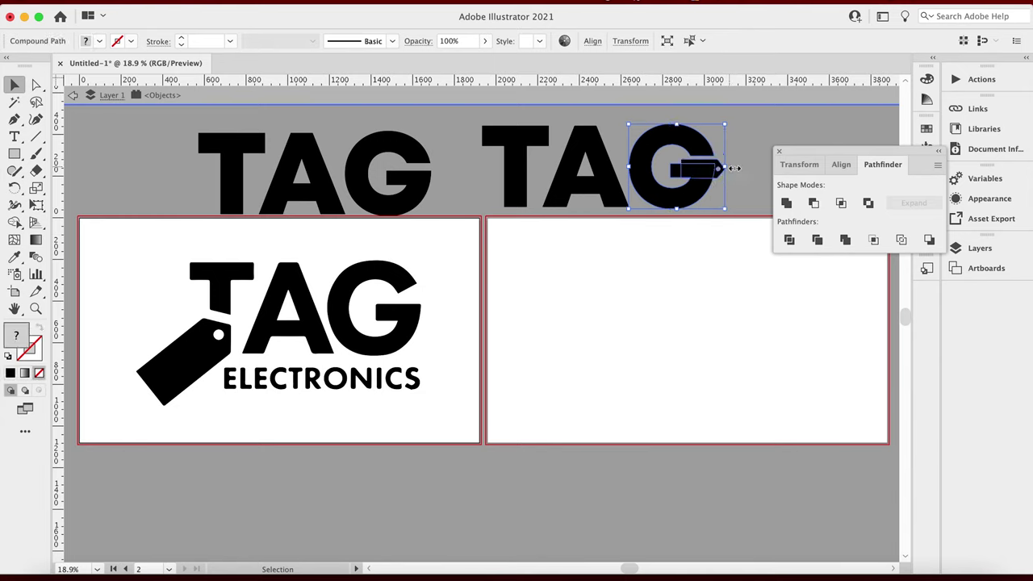
# Step: Duplicate the small tag away from the G, try subtracting the original from the letter with Minus Front, and undo the attempt
pyautogui.click(726, 167)
pyautogui.click(718, 168)
pyautogui.moveTo(718, 167); pyautogui.dragTo(754, 131)
pyautogui.click(707, 172)
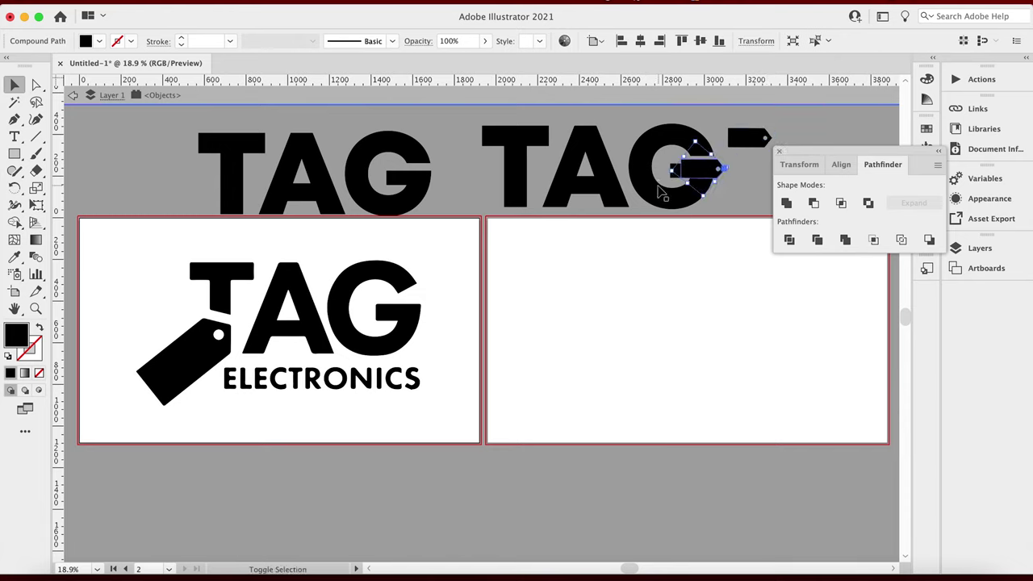
pyautogui.keyDown('shift'); pyautogui.click(709, 198); pyautogui.keyUp('shift')
pyautogui.click(813, 202)
pyautogui.click(748, 200)
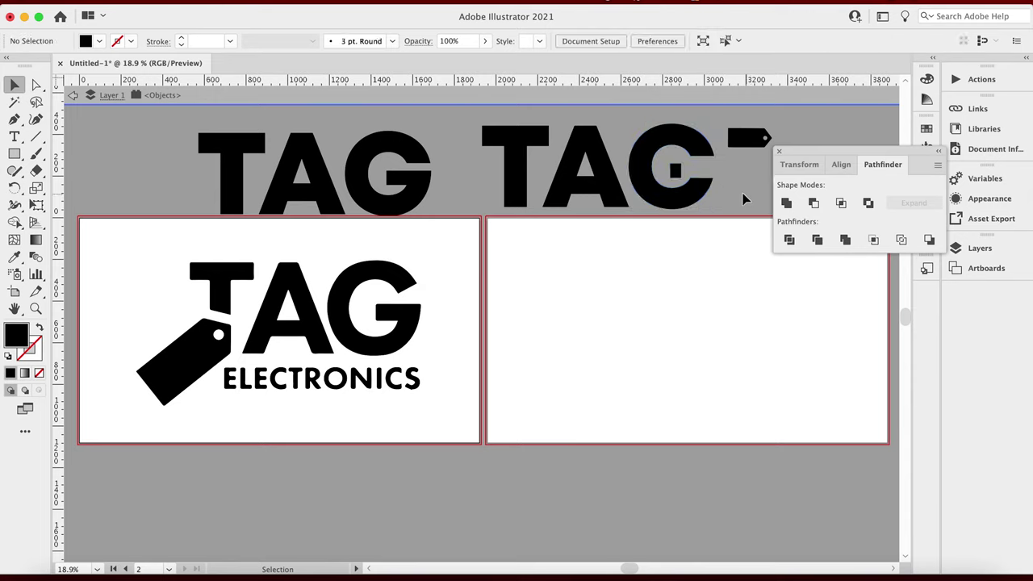
pyautogui.moveTo(747, 146); pyautogui.dragTo(683, 260)
pyautogui.press('a')
pyautogui.press('super+z')
# Step: Subtract the small tag from the duplicated G with Minus Front and fit its spare copy into the cut-out
pyautogui.press('v')
pyautogui.moveTo(690, 177); pyautogui.dragTo(784, 125)
pyautogui.click(712, 194)
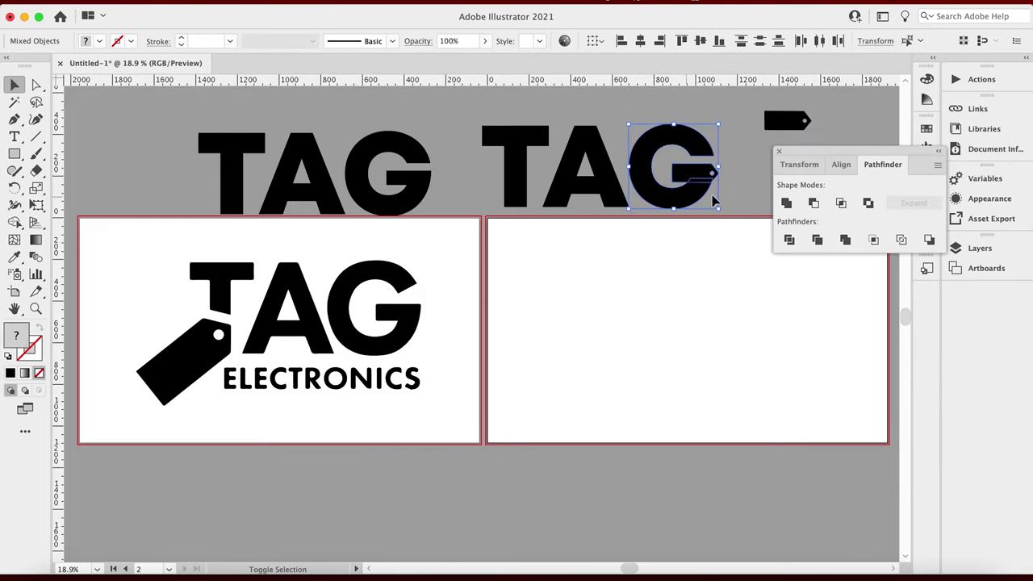
pyautogui.click(814, 203)
pyautogui.moveTo(773, 127); pyautogui.dragTo(681, 177)
pyautogui.click(758, 115)
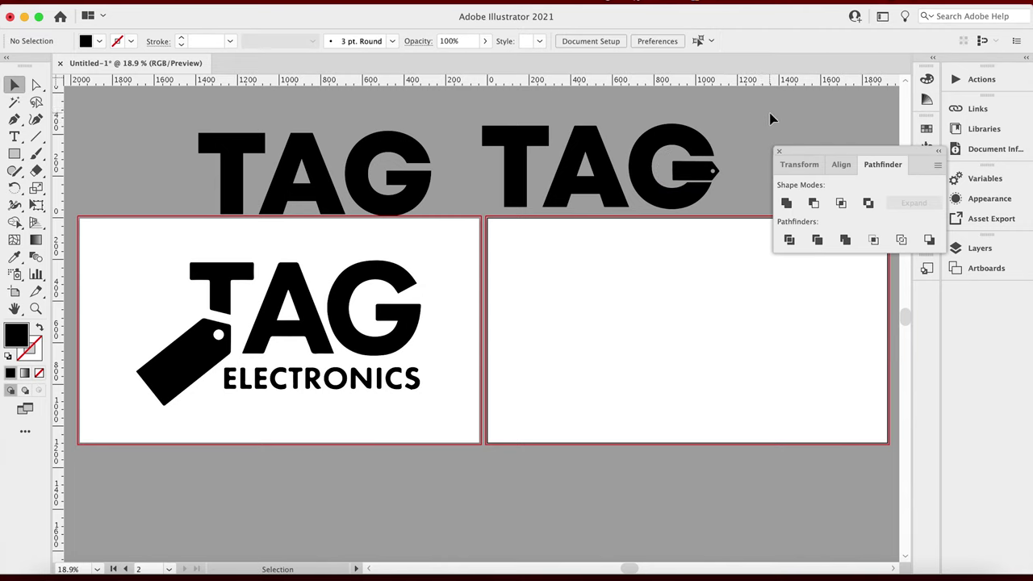
# Step: Duplicate the tag slightly above its place in the G and switch the document to Outline view
pyautogui.click(702, 171)
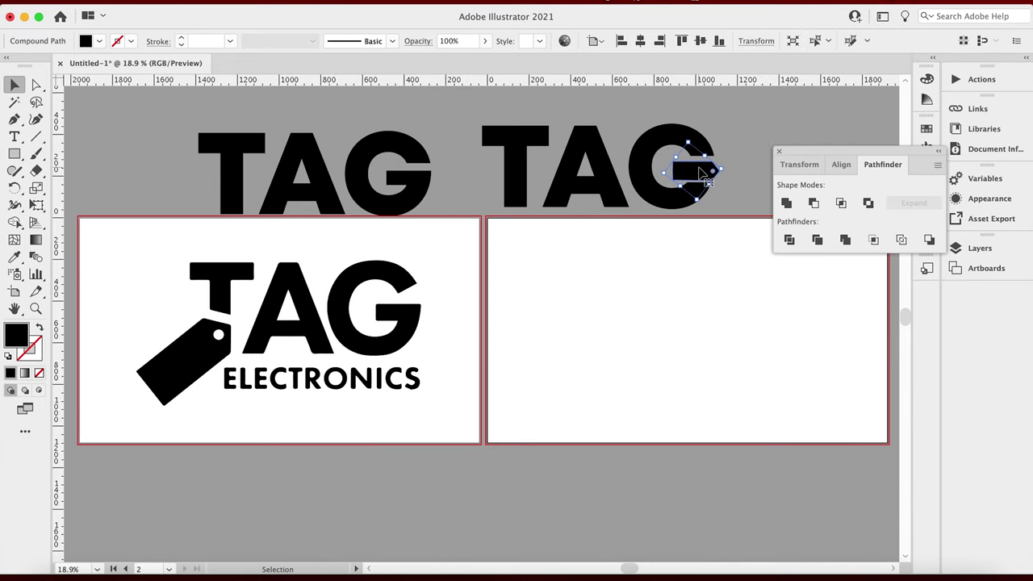
pyautogui.moveTo(702, 171); pyautogui.dragTo(703, 159)
pyautogui.press('super+y')
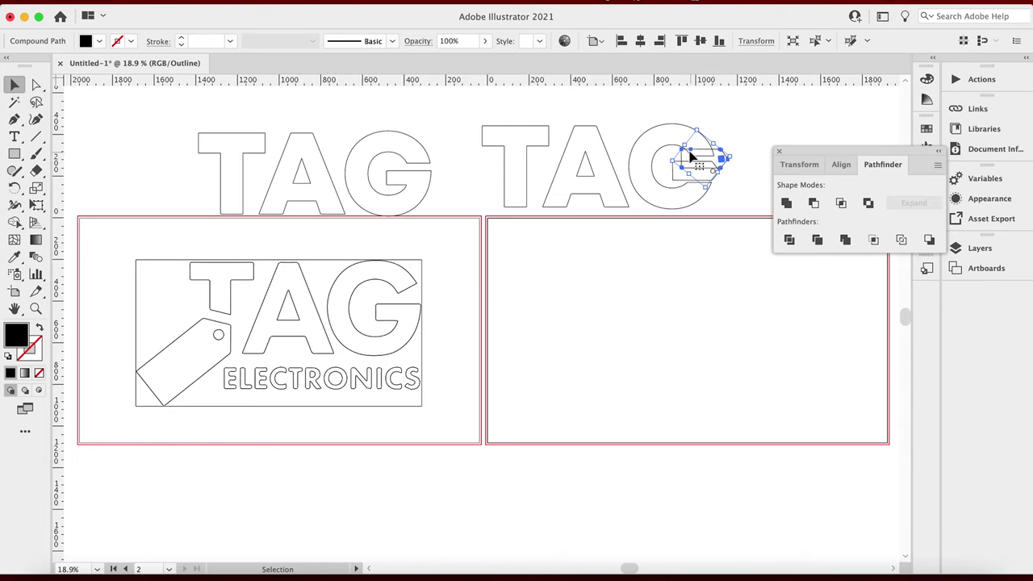
# Step: Try subtracting the raised tag copy from the G with Minus Front, check it in Preview, and undo the cut
pyautogui.keyDown('shift'); pyautogui.click(670, 158); pyautogui.keyUp('shift')
pyautogui.click(814, 203)
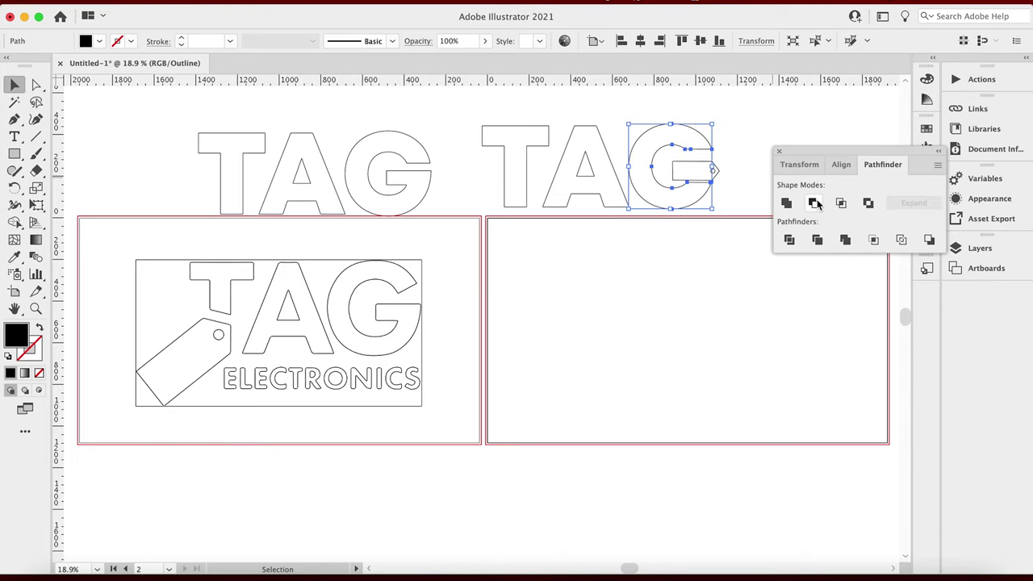
pyautogui.click(744, 143)
pyautogui.press('super+y')
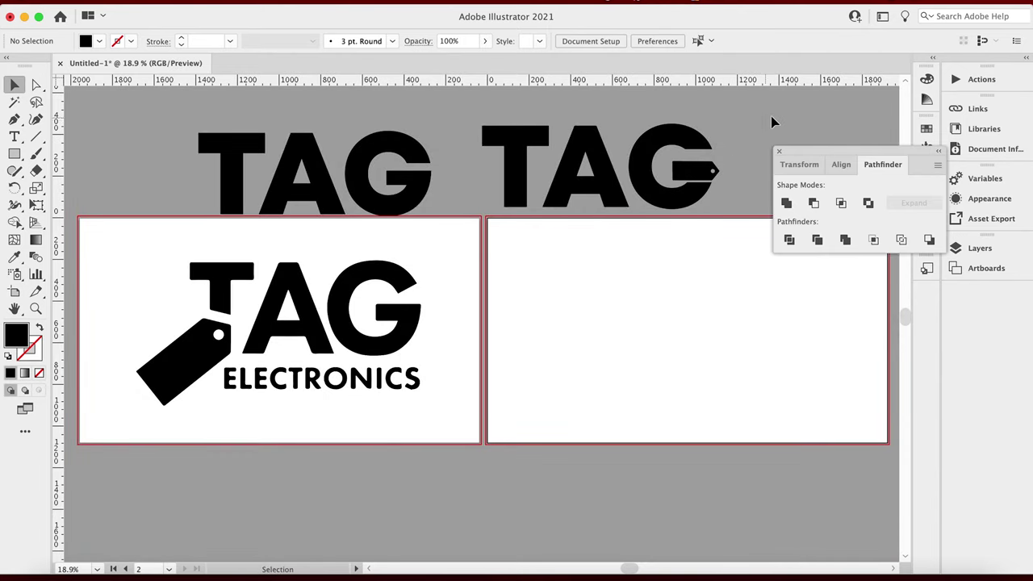
pyautogui.press('super+z')
# Step: Cut a gap above the tag by subtracting its raised copy from the G with Minus Front
pyautogui.click(752, 155)
pyautogui.click(699, 168)
pyautogui.keyDown('shift'); pyautogui.click(669, 143); pyautogui.keyUp('shift')
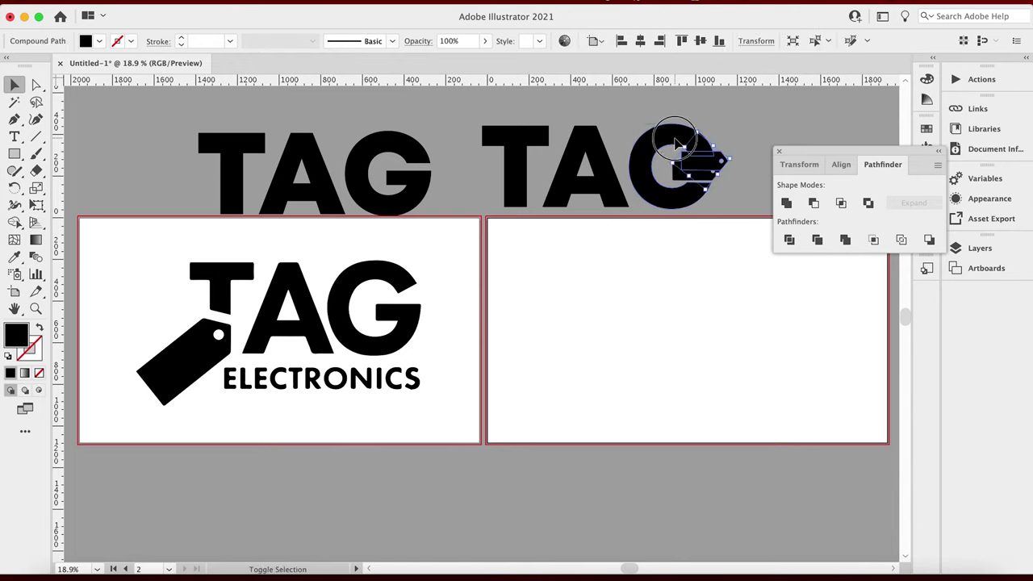
pyautogui.click(813, 202)
pyautogui.click(748, 146)
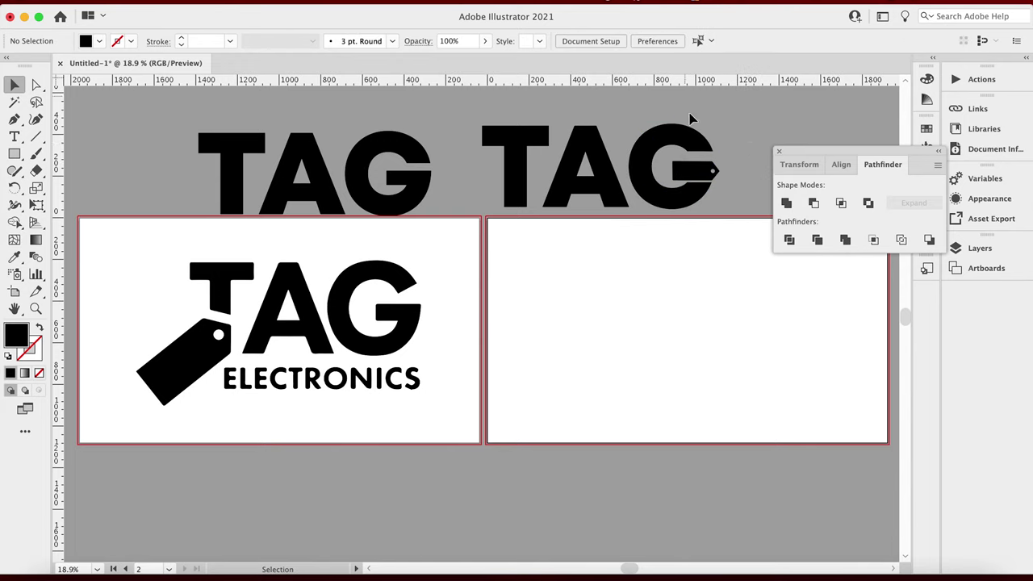
pyautogui.click(678, 175)
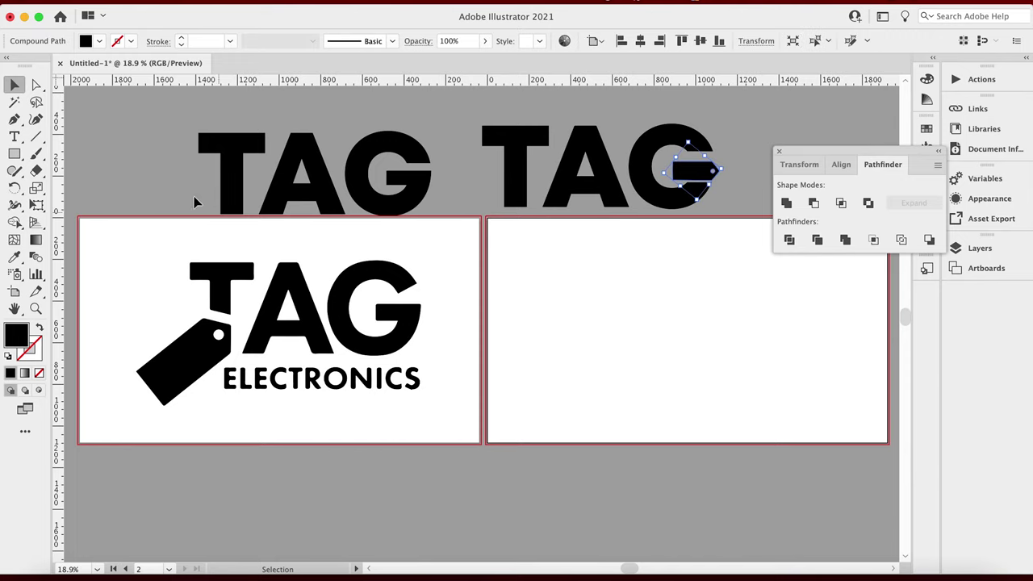
# Step: Place the linked image Tag Electronics Color.png at the upper corner of the empty second artboard
pyautogui.click(135, 184)
pyautogui.click(109, 2)
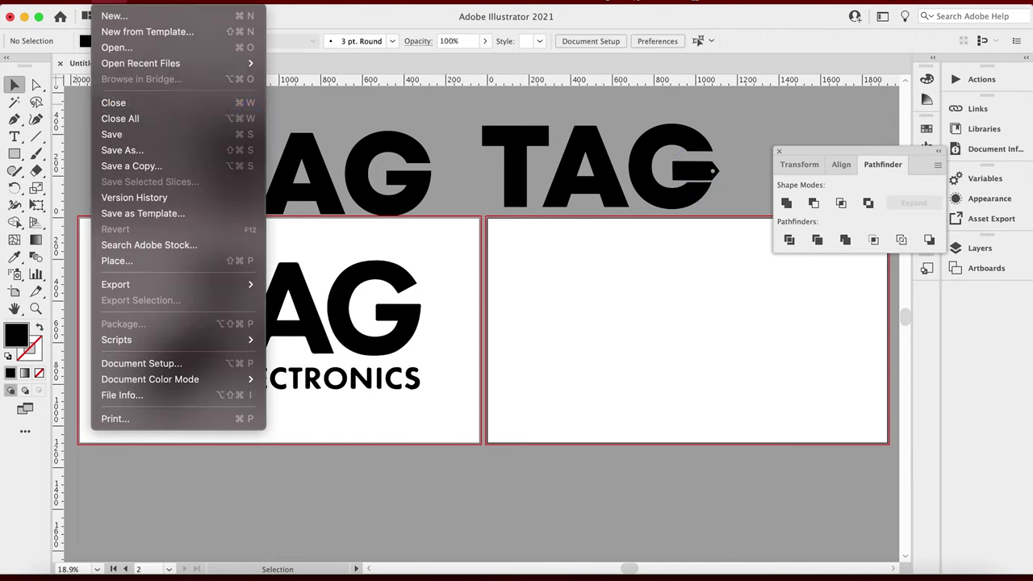
pyautogui.click(149, 261)
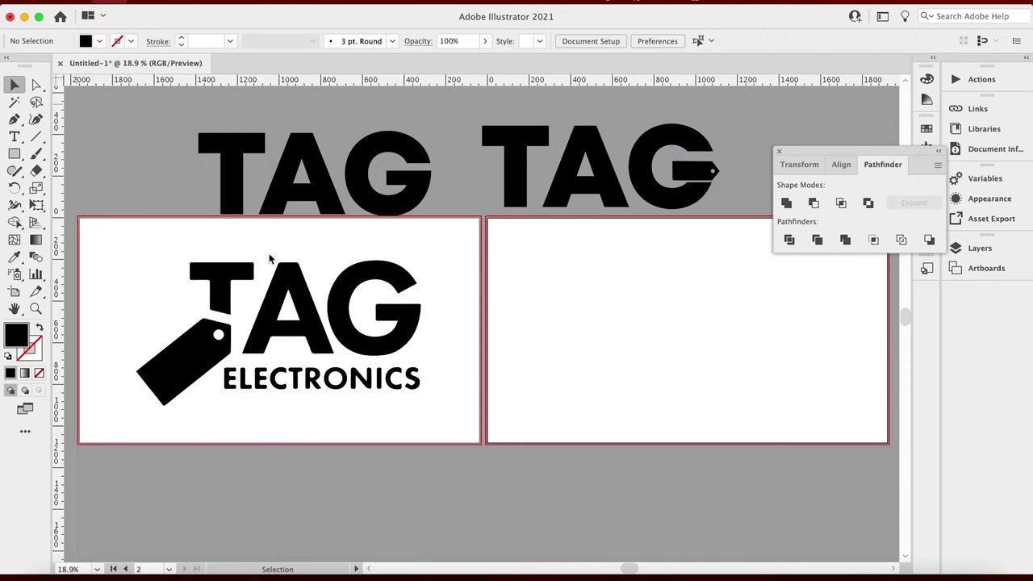
pyautogui.doubleClick(403, 196)
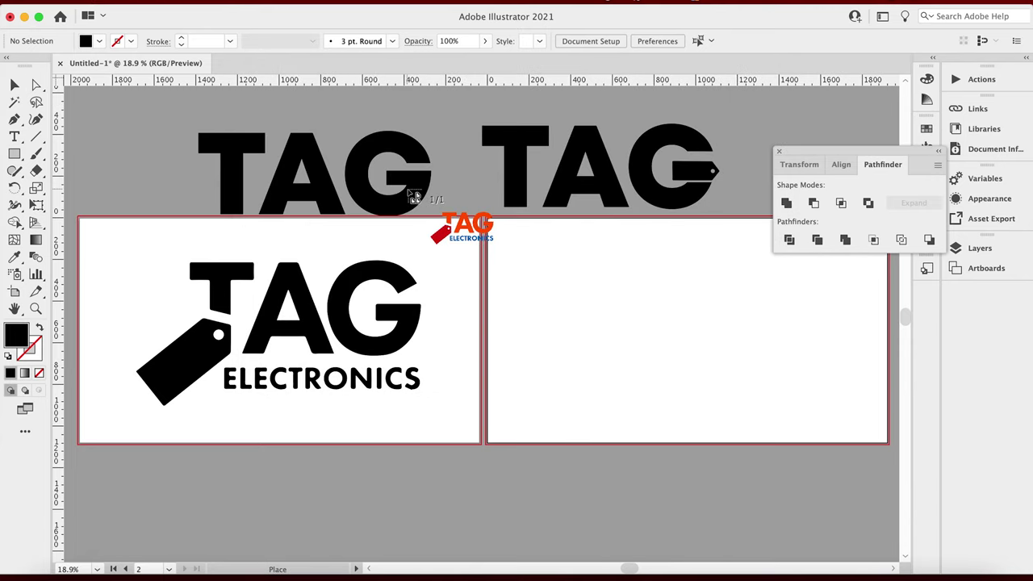
pyautogui.click(483, 215)
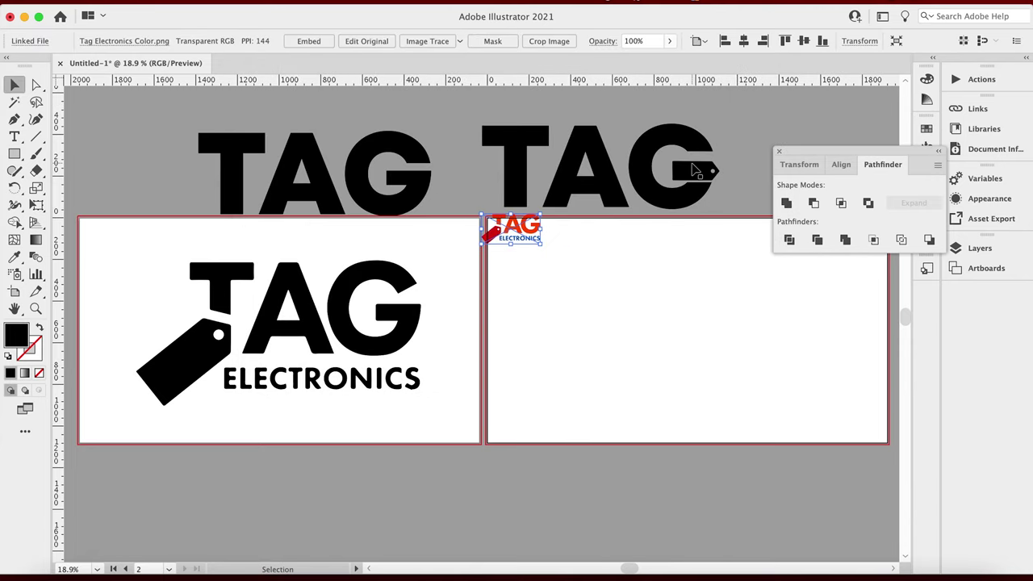
# Step: Recolor the tag in the G with the dark red sampled from the placed logo's tag
pyautogui.click(692, 170)
pyautogui.click(15, 257)
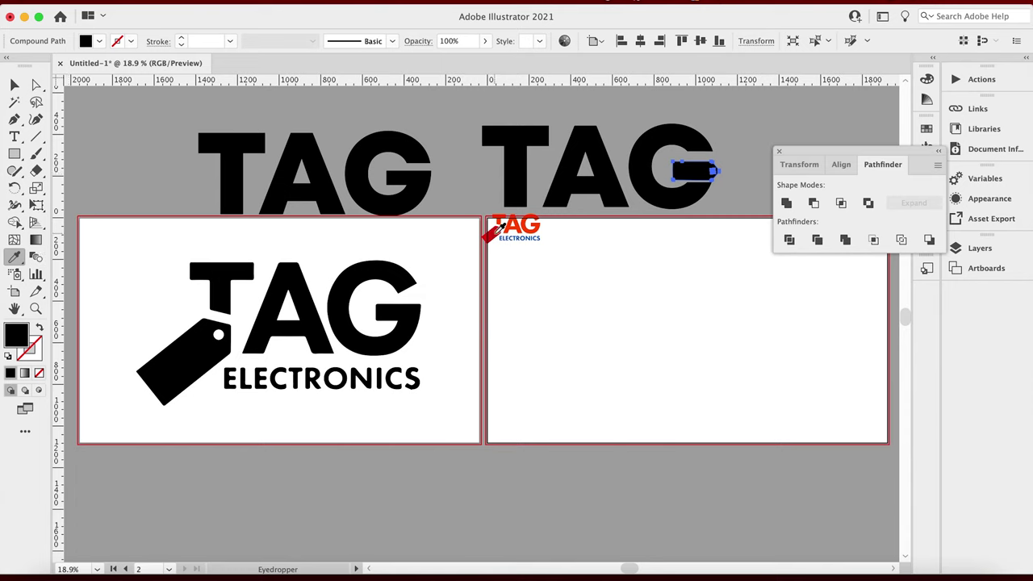
pyautogui.click(492, 232)
pyautogui.press('v')
pyautogui.click(460, 132)
# Step: Move the placed color logo above the artboard, beside the duplicated TAG lettering, and collapse the Pathfinder panel
pyautogui.moveTo(492, 230); pyautogui.dragTo(744, 128)
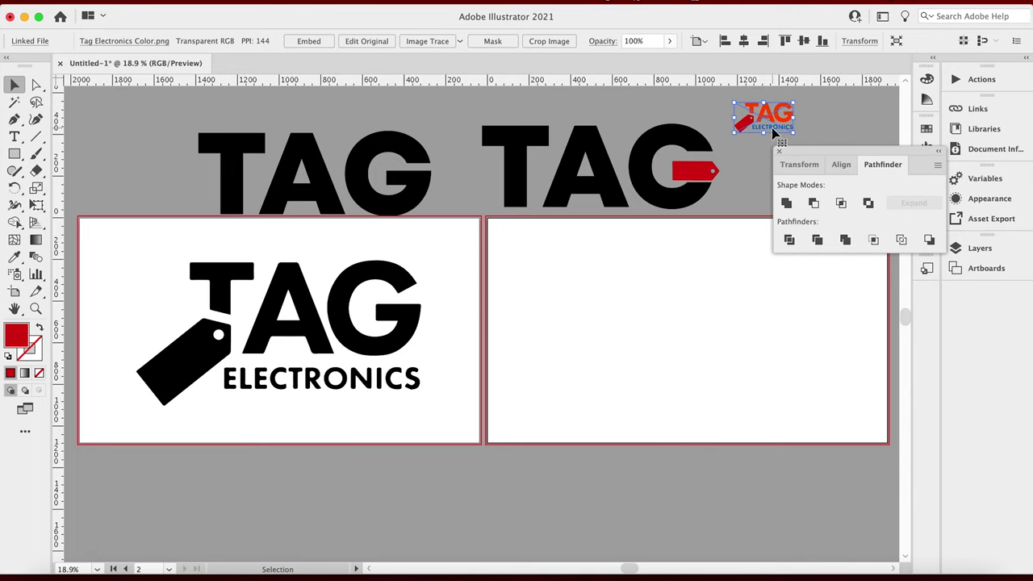
pyautogui.click(765, 154)
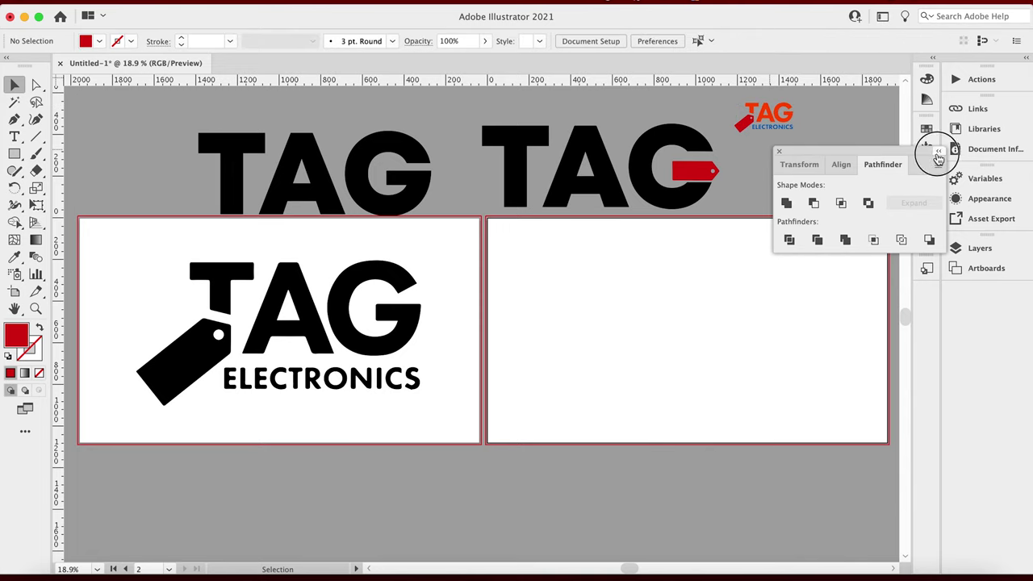
pyautogui.click(938, 151)
# Step: Recolor the duplicated T, A and G with the blue sampled from ELECTRONICS in the placed logo
pyautogui.click(667, 144)
pyautogui.keyDown('shift'); pyautogui.click(593, 168); pyautogui.keyUp('shift')
pyautogui.keyDown('shift'); pyautogui.click(516, 168); pyautogui.keyUp('shift')
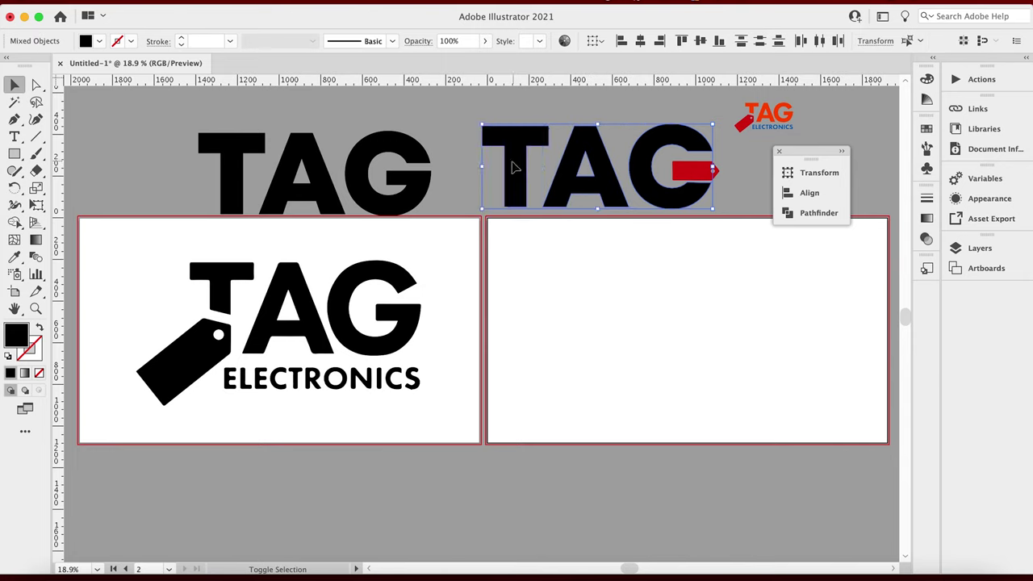
pyautogui.click(16, 257)
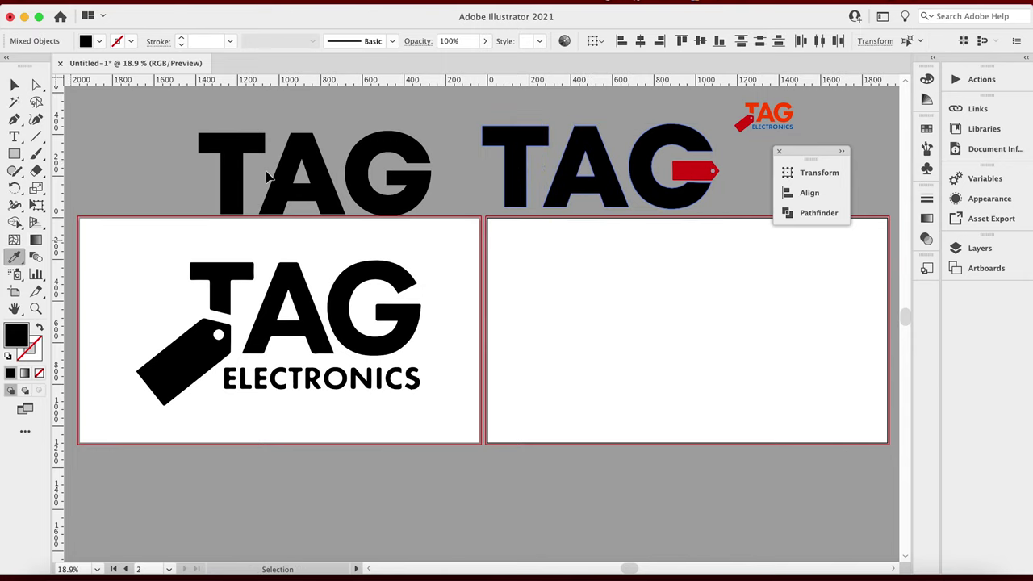
pyautogui.click(781, 120)
pyautogui.moveTo(781, 119); pyautogui.dragTo(785, 119)
pyautogui.press('v')
pyautogui.click(686, 109)
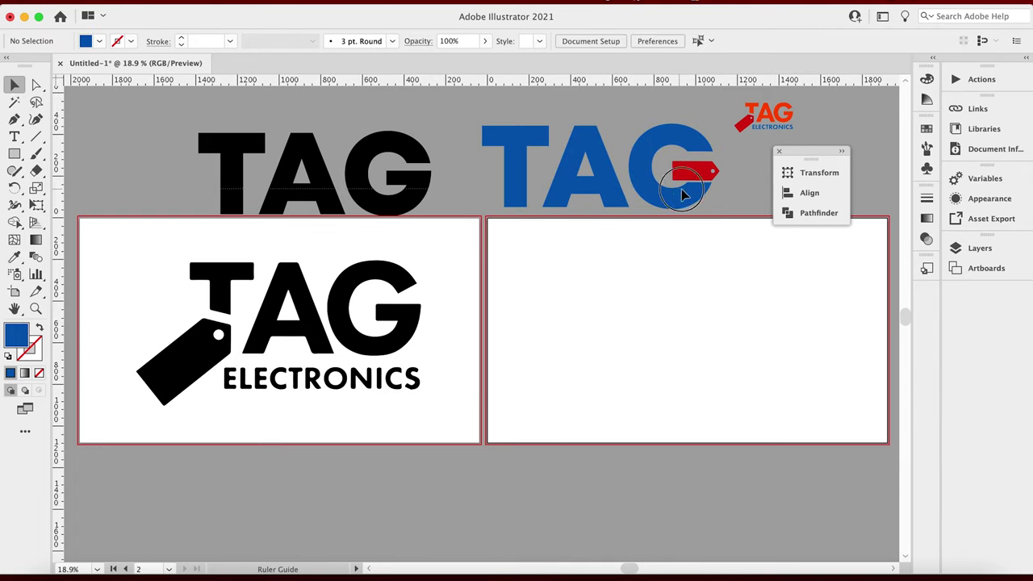
pyautogui.scroll(2, 573, 97)
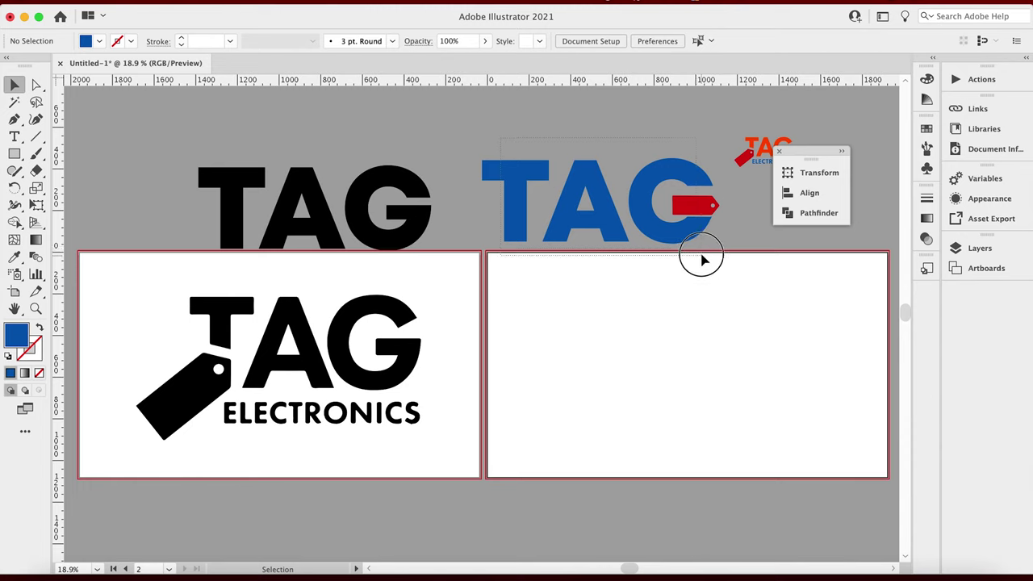
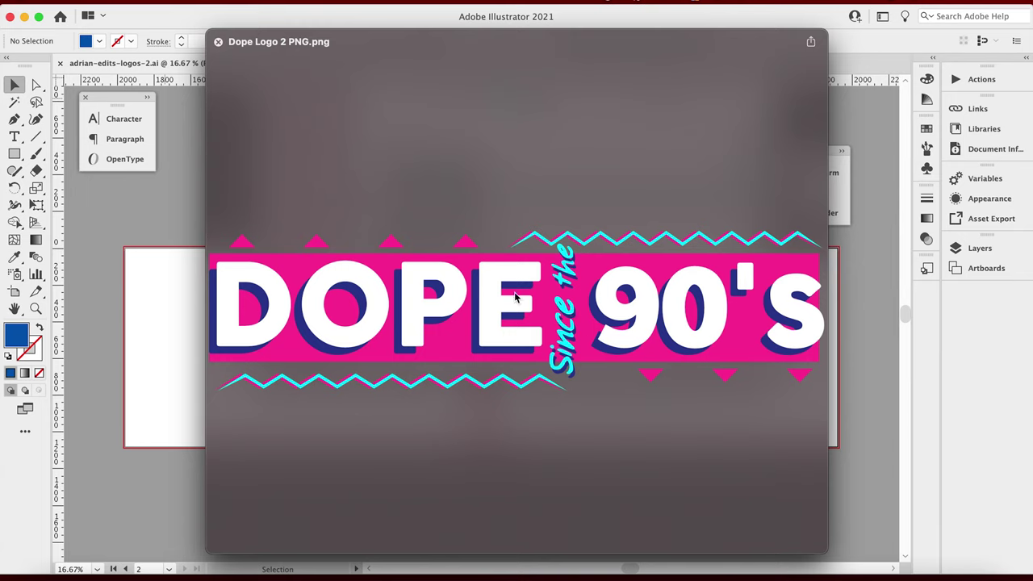
# Step: Preview the Dope logo files and place Dope Logo 1 PNG.png on the first artboard of adrian-edits-logos-2.ai
pyautogui.press('Up')
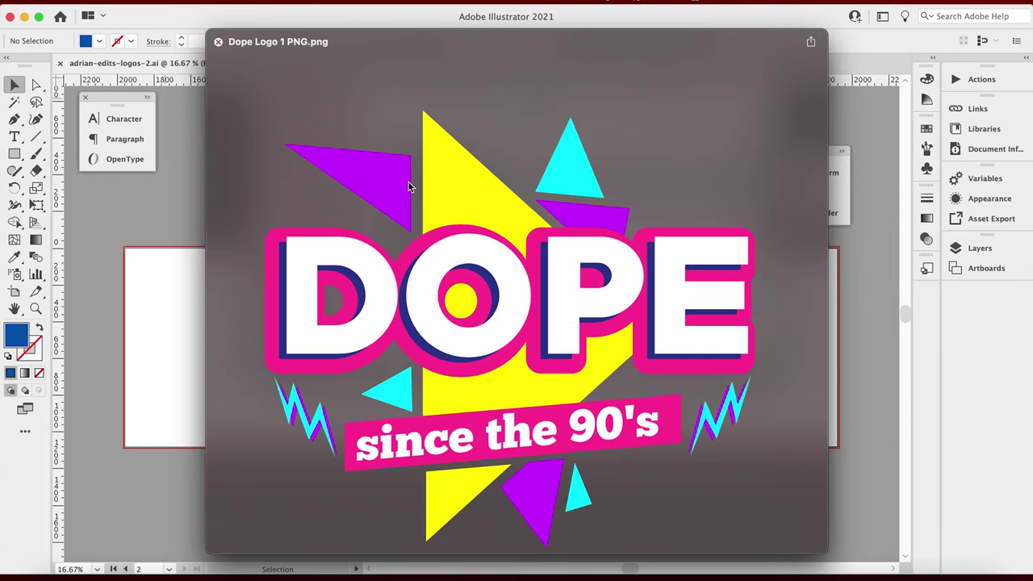
pyautogui.press('space')
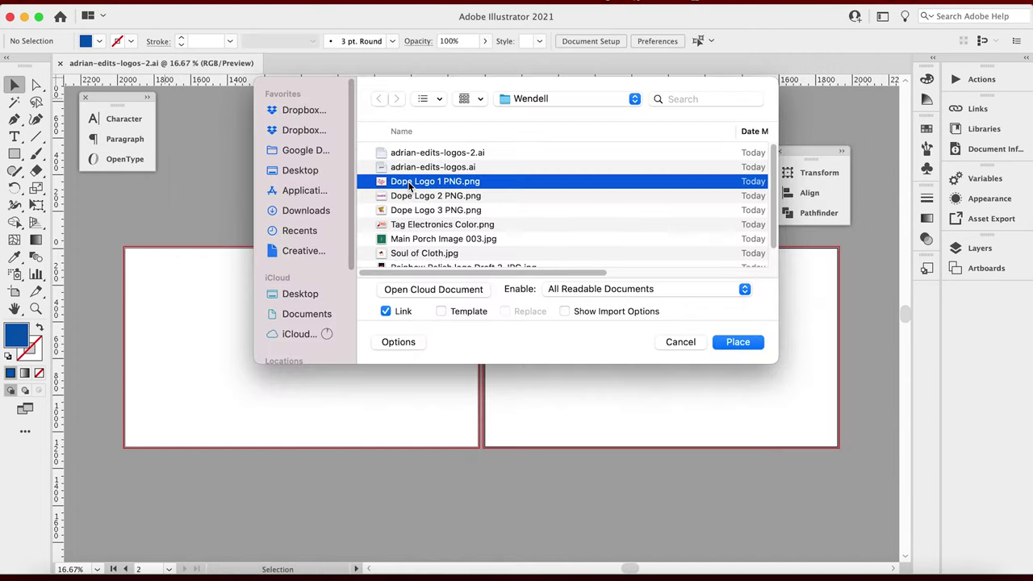
pyautogui.doubleClick(409, 183)
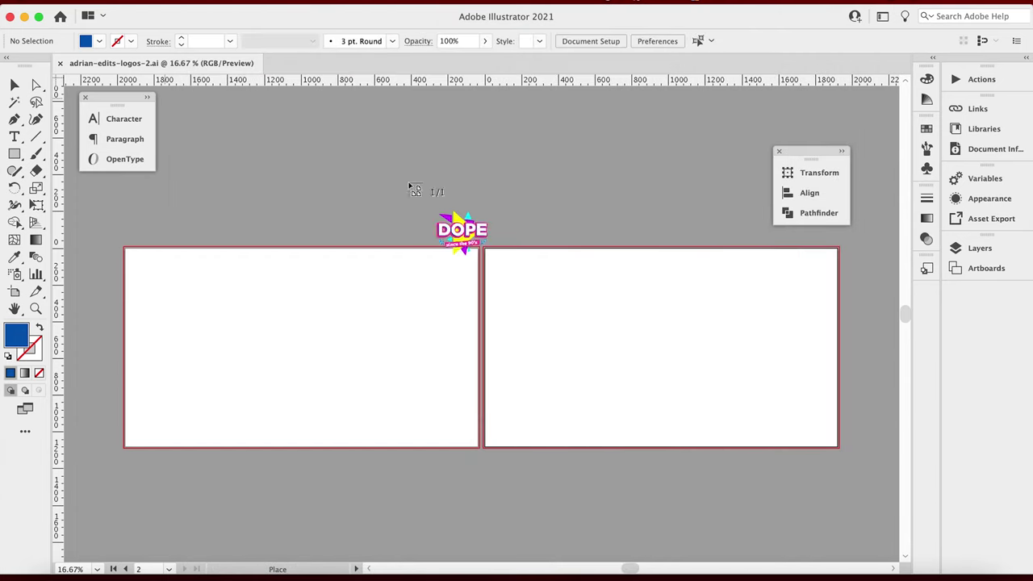
pyautogui.click(174, 258)
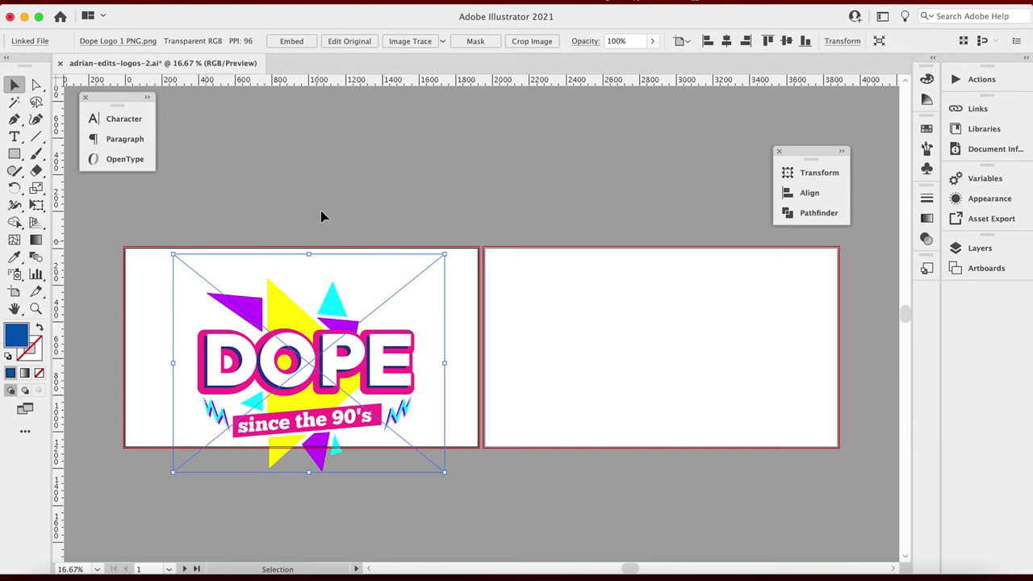
# Step: Shift the placed DOPE logo upward so its artwork fits within the first artboard
pyautogui.click(336, 162)
pyautogui.moveTo(320, 359); pyautogui.dragTo(318, 331)
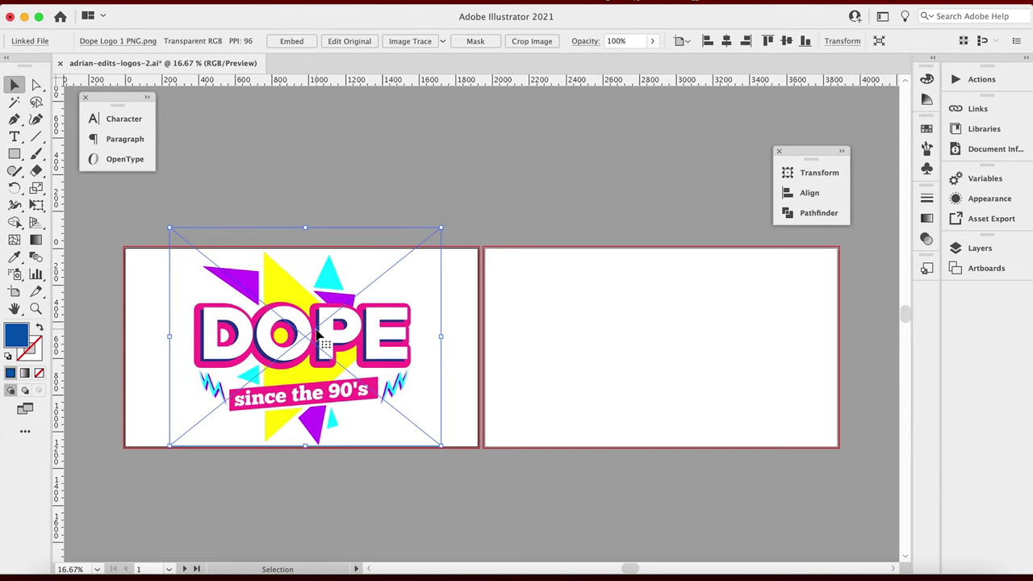
pyautogui.press('super+equal')
pyautogui.press('super+equal')
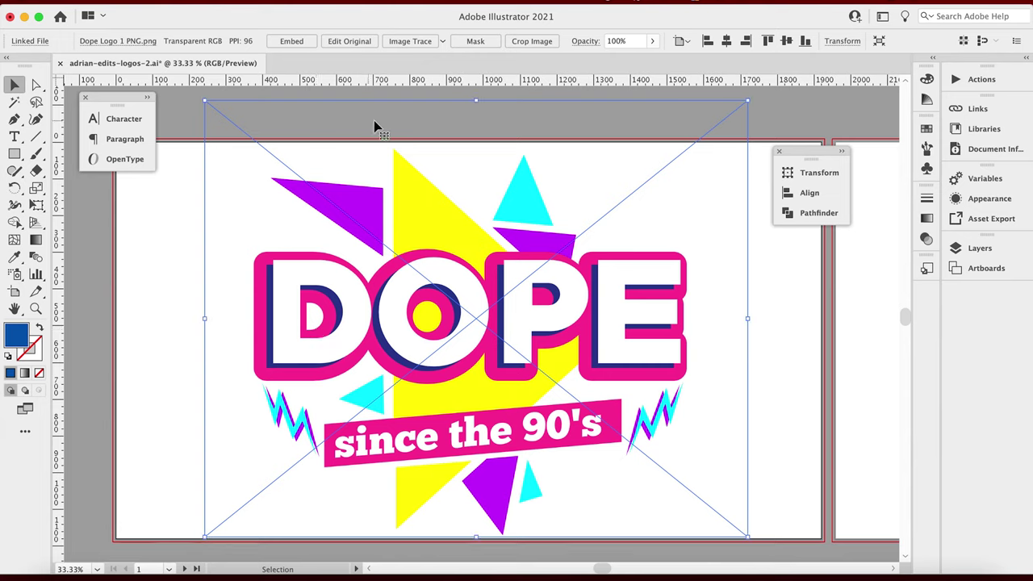
pyautogui.click(134, 274)
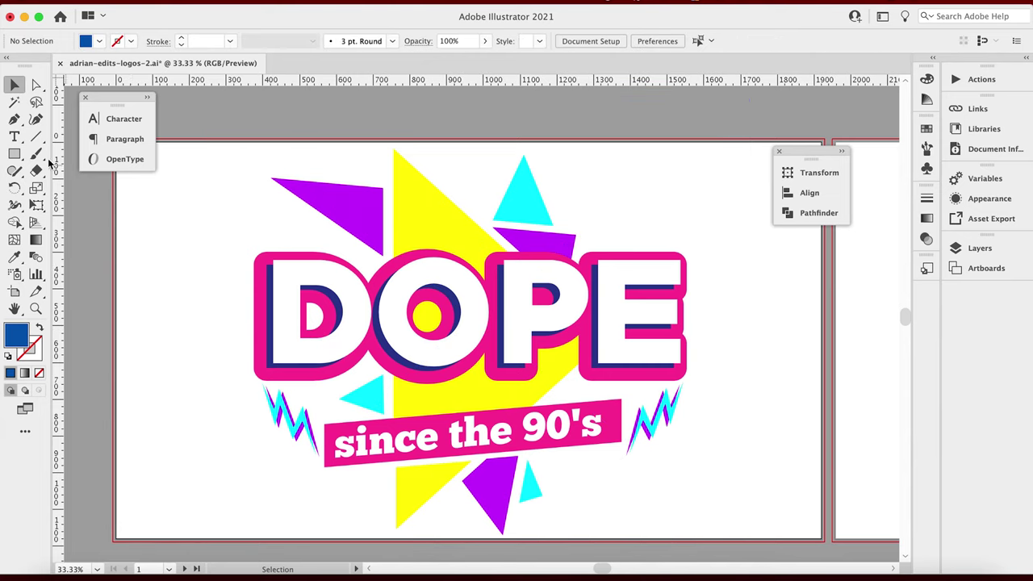
# Step: Trace the large yellow triangle behind the DOPE lettering with the Pen tool and swap its fill and stroke
pyautogui.click(14, 119)
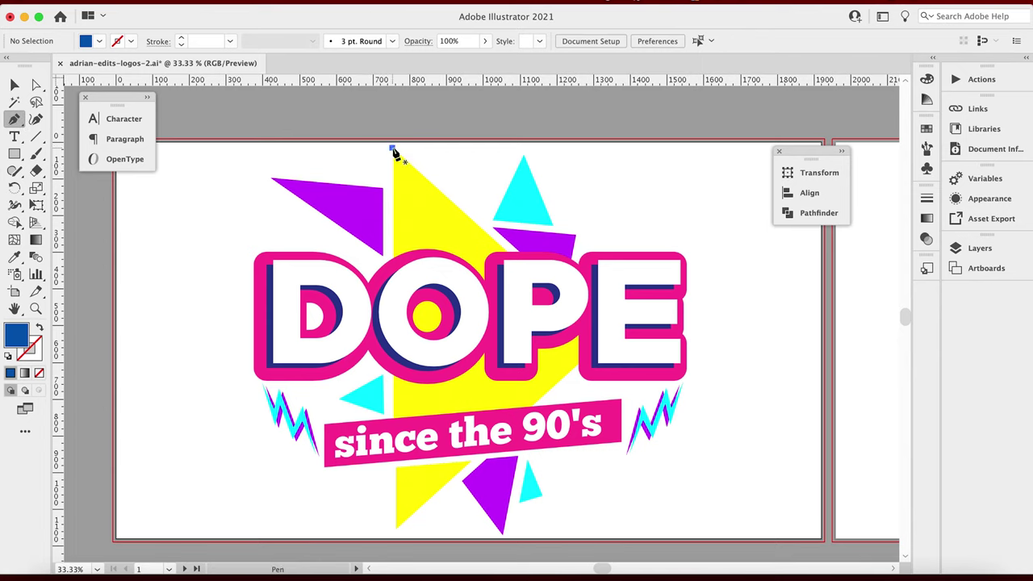
pyautogui.click(392, 149)
pyautogui.click(392, 530)
pyautogui.click(611, 335)
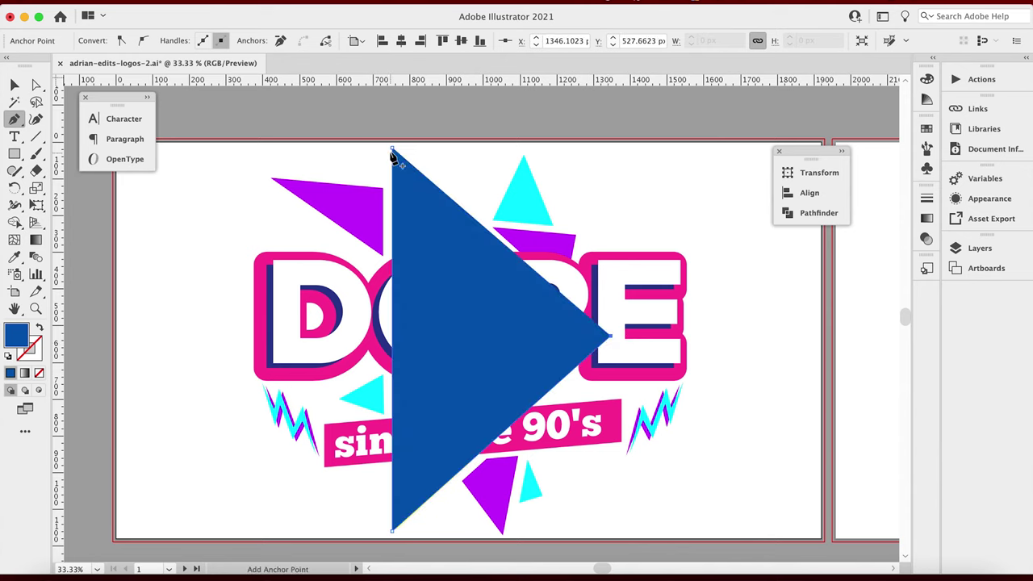
pyautogui.hotkey('shift', 'x')
# Step: Trace the cyan and purple triangles around the DOPE lettering with unfilled Pen paths, adjusting their corner anchor points
pyautogui.keyDown('super'); pyautogui.click(553, 218); pyautogui.keyUp('super')
pyautogui.keyDown('super'); pyautogui.click(565, 295); pyautogui.keyUp('super')
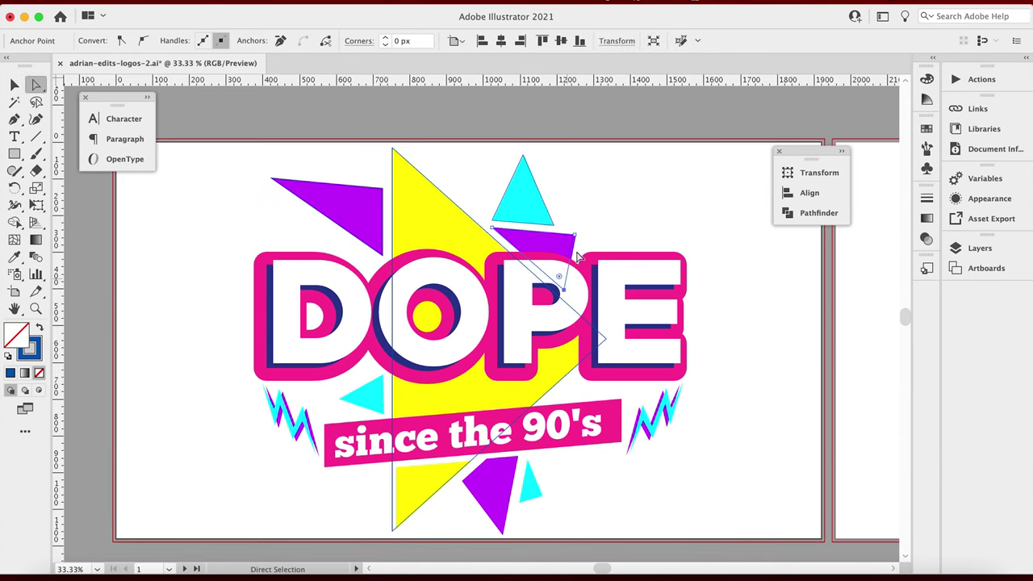
pyautogui.click(517, 458)
pyautogui.keyDown('super'); pyautogui.click(526, 461); pyautogui.keyUp('super')
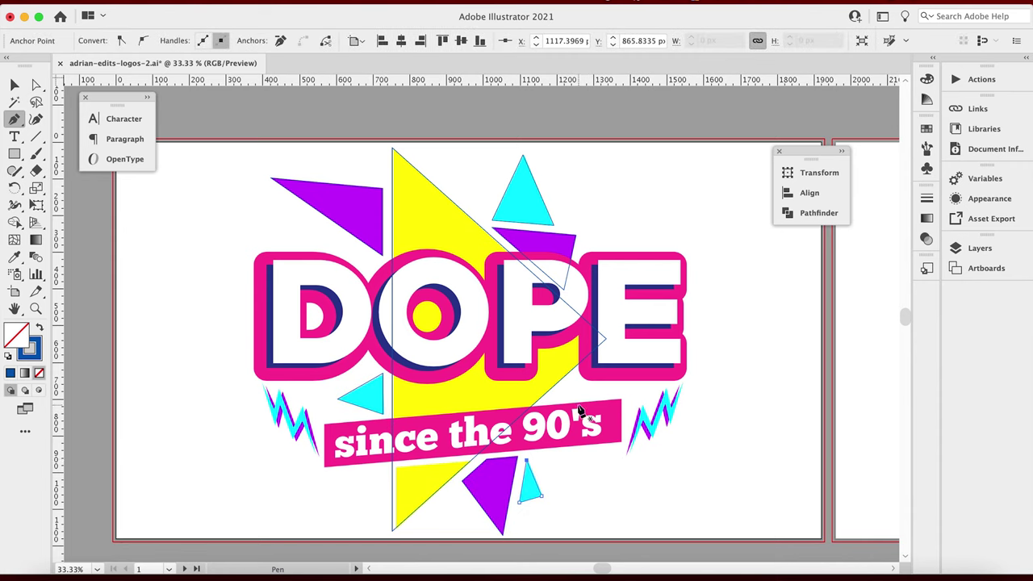
pyautogui.press('v')
pyautogui.click(593, 497)
pyautogui.click(790, 443)
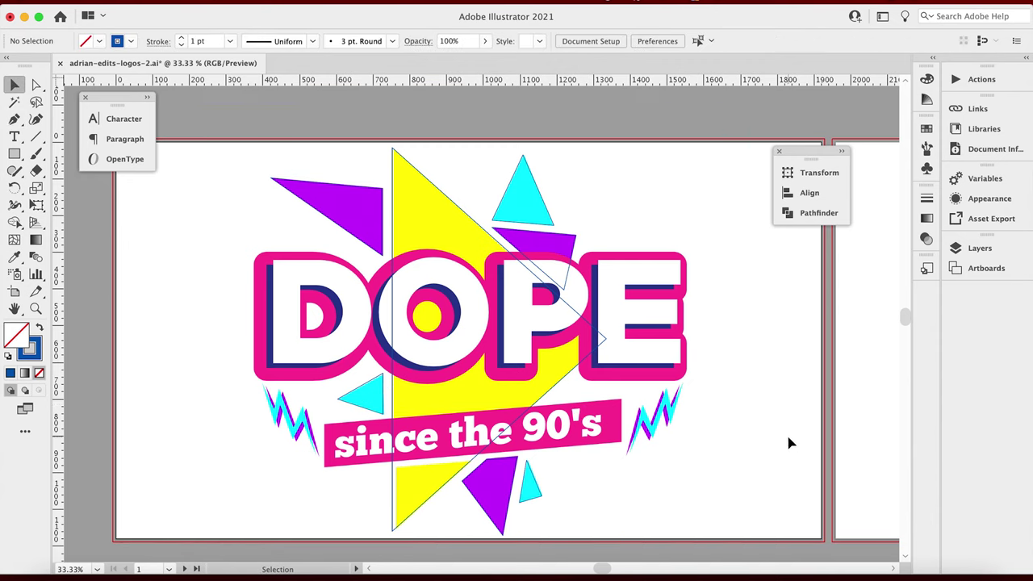
# Step: Lock the linked DOPE logo image within Layer 1 so that the traced paths above it stay editable
pyautogui.click(696, 419)
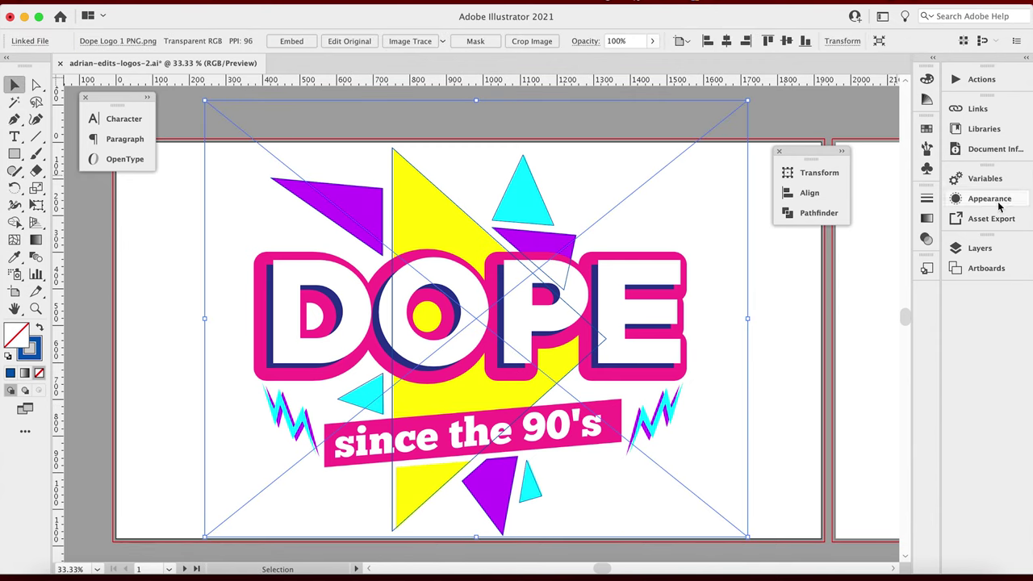
pyautogui.click(987, 250)
pyautogui.click(794, 264)
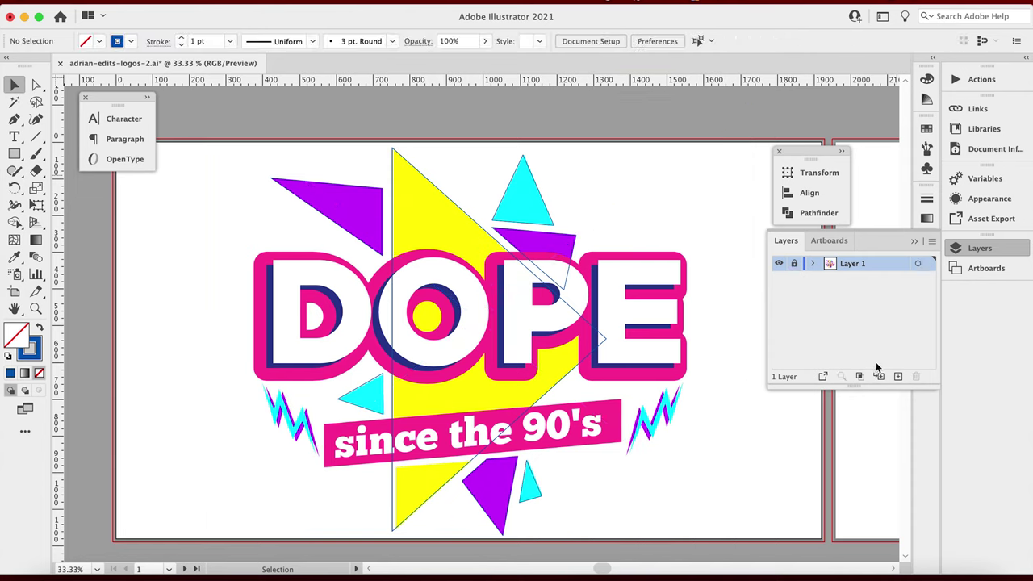
pyautogui.click(812, 264)
pyautogui.scroll(-5, 798, 323)
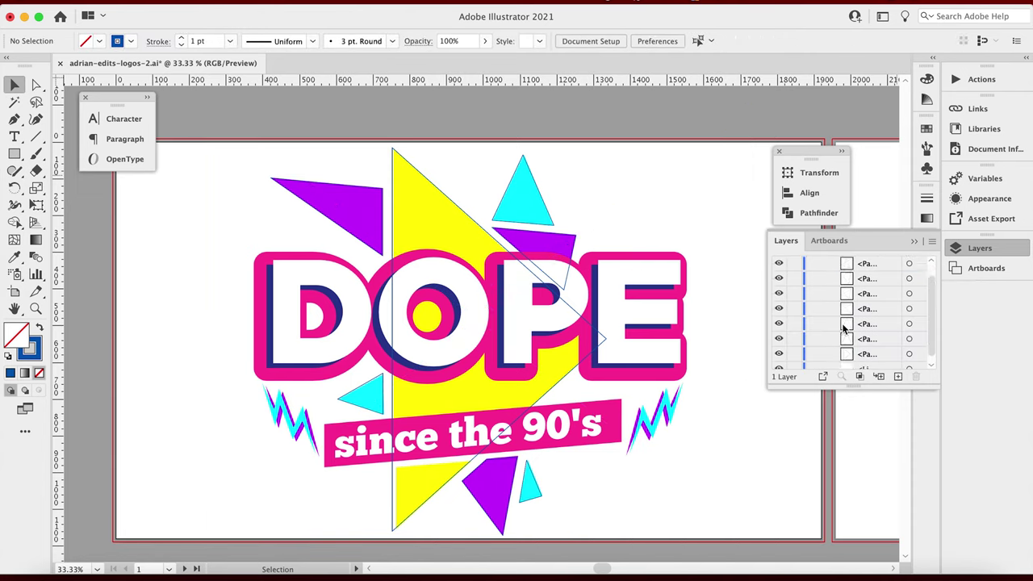
pyautogui.scroll(-2, 852, 390)
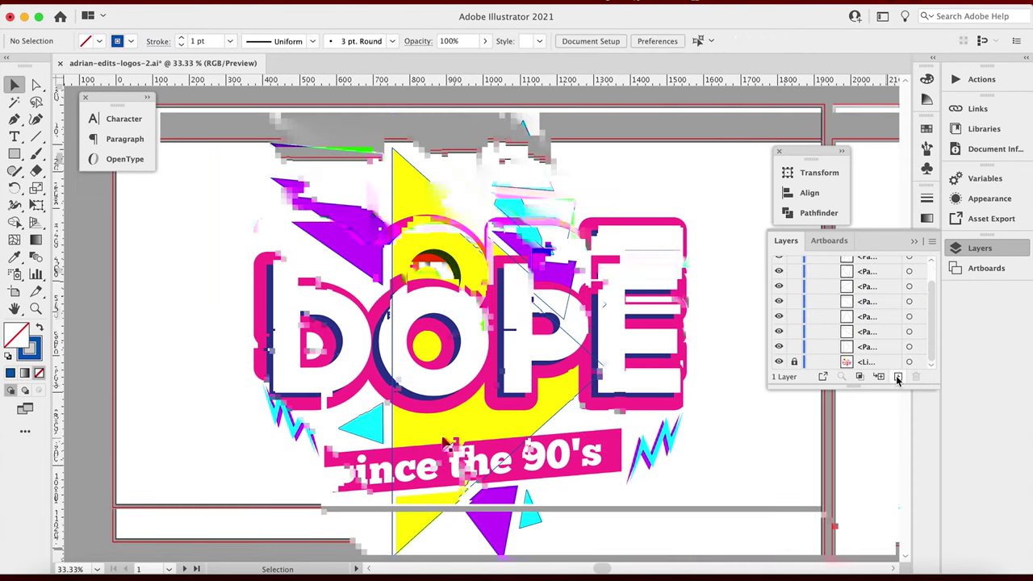
# Step: Trace the cyan zigzag bolt below the letter D as a closed Pen path
pyautogui.click(14, 119)
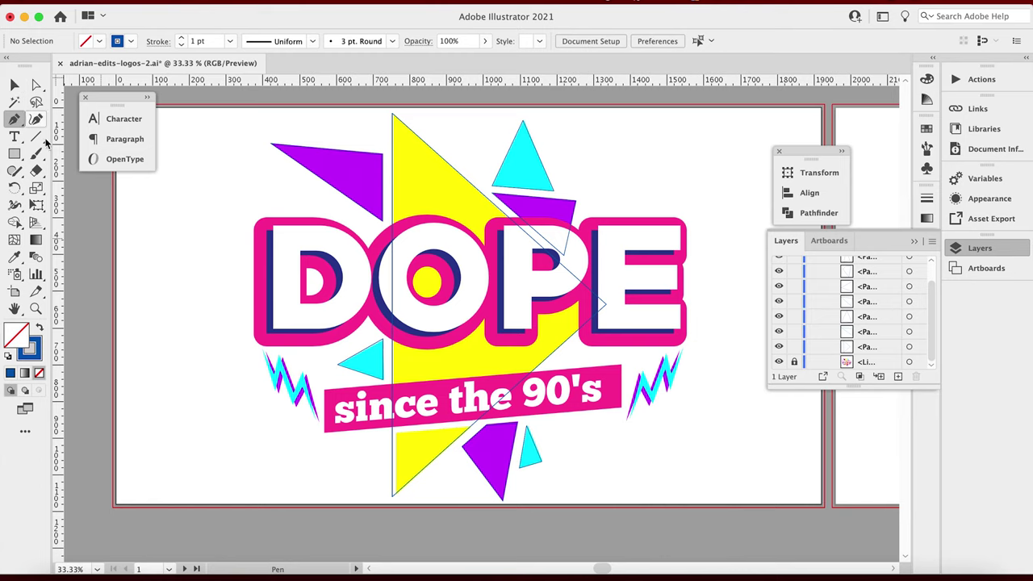
pyautogui.press('super+equal')
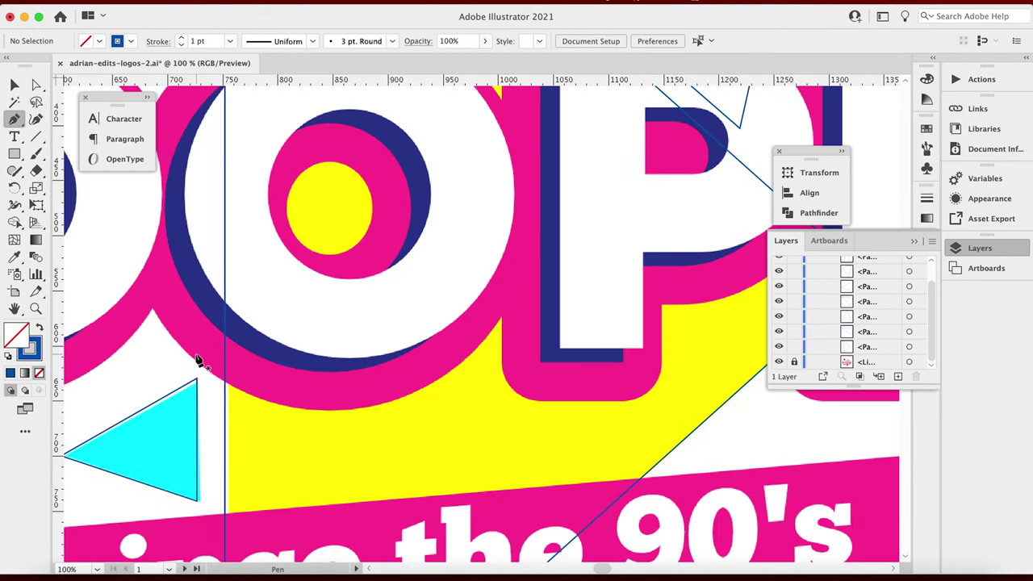
pyautogui.scroll(-3, 300, 283)
pyautogui.hscroll(-3, 300, 283)
pyautogui.press('super+equal')
pyautogui.hscroll(-2, 374, 421)
pyautogui.click(394, 432)
pyautogui.click(358, 287)
pyautogui.click(329, 353)
pyautogui.click(286, 239)
pyautogui.click(272, 347)
pyautogui.click(235, 218)
pyautogui.click(325, 391)
pyautogui.click(394, 432)
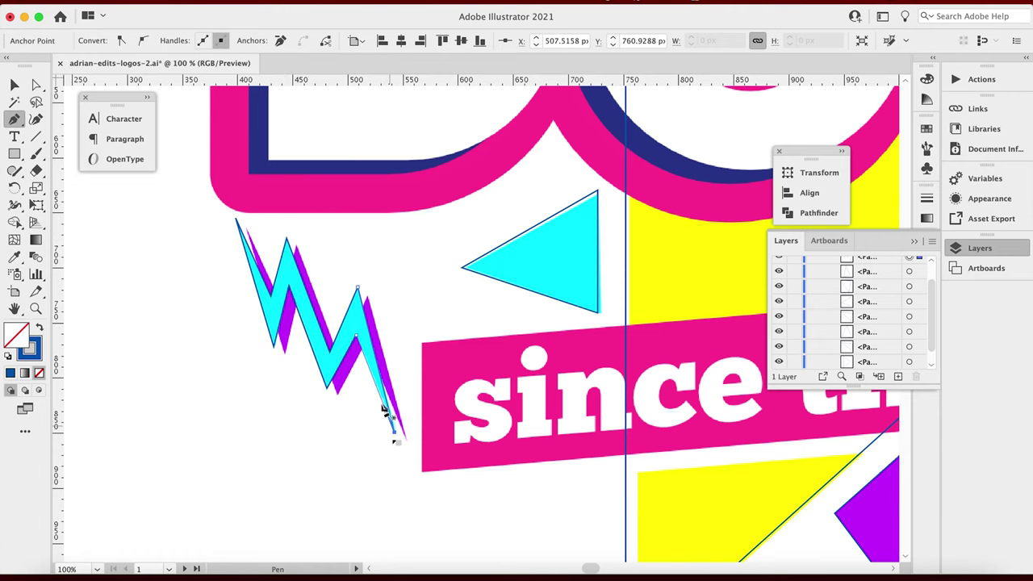
pyautogui.press('v')
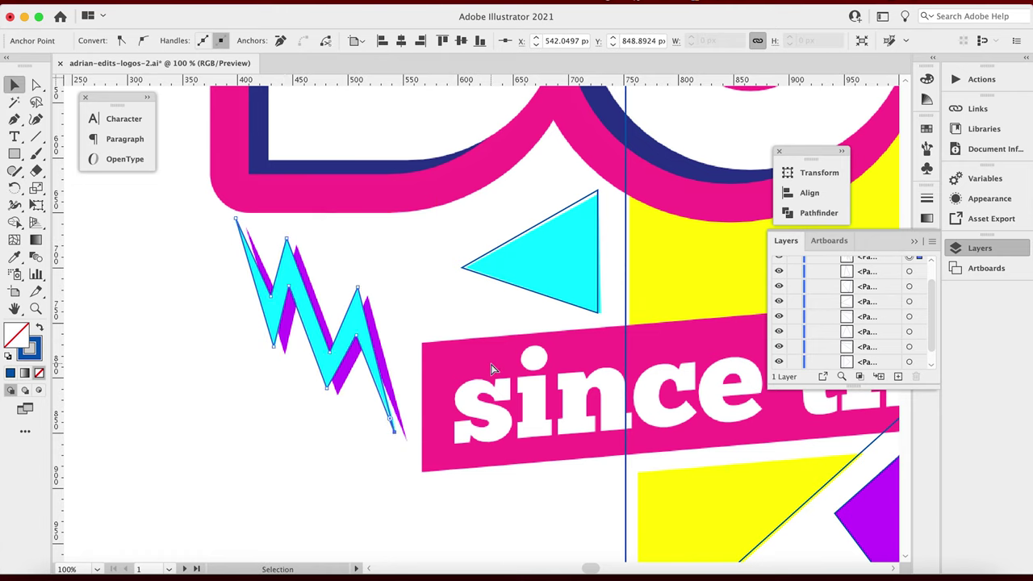
# Step: Fill the traced zigzag path with cyan sampled from the logo using the Eyedropper
pyautogui.press('super+minus')
pyautogui.press('super+minus')
pyautogui.press('super+minus')
pyautogui.hscroll(5, 364, 340)
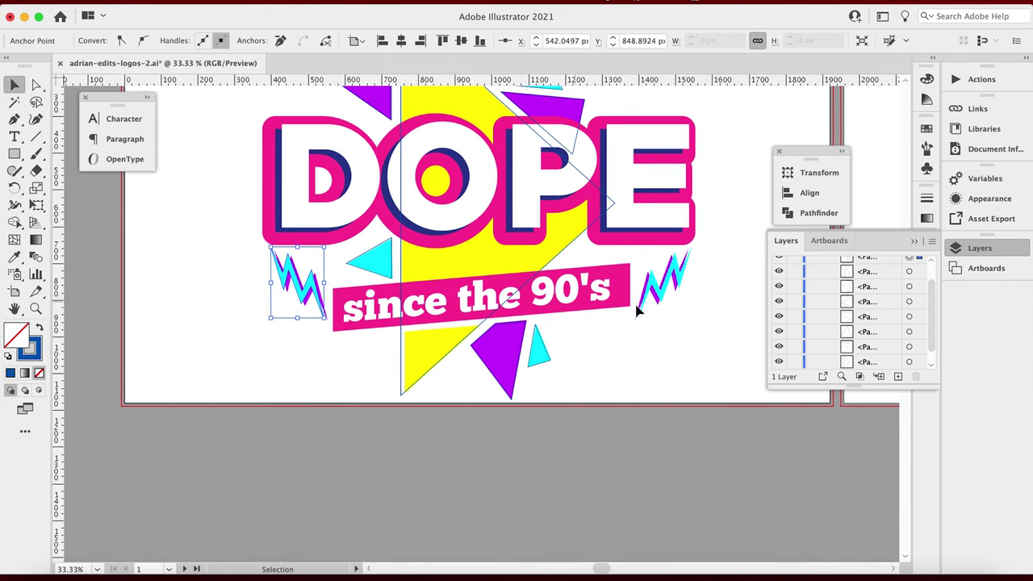
pyautogui.click(197, 285)
pyautogui.click(300, 291)
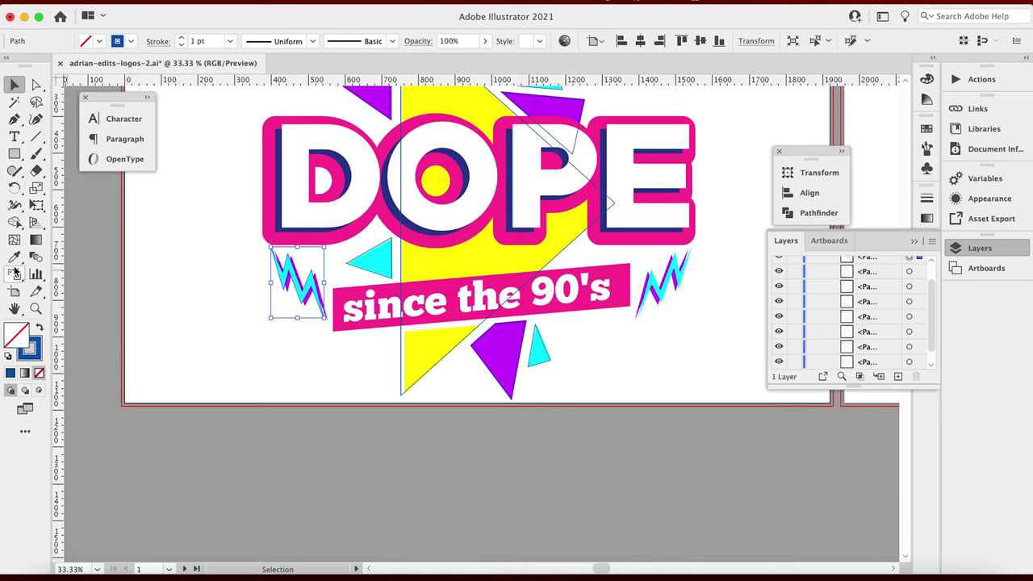
pyautogui.click(14, 256)
pyautogui.click(315, 278)
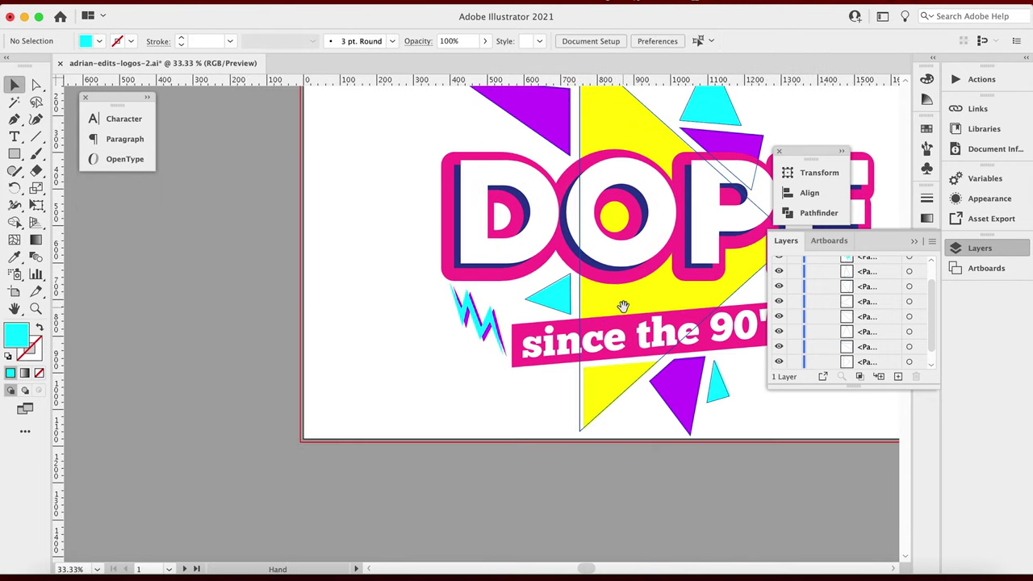
# Step: Draw a slanted cyan-filled banner shape over the pink "since the 90's" ribbon
pyautogui.moveTo(623, 306); pyautogui.dragTo(393, 314)
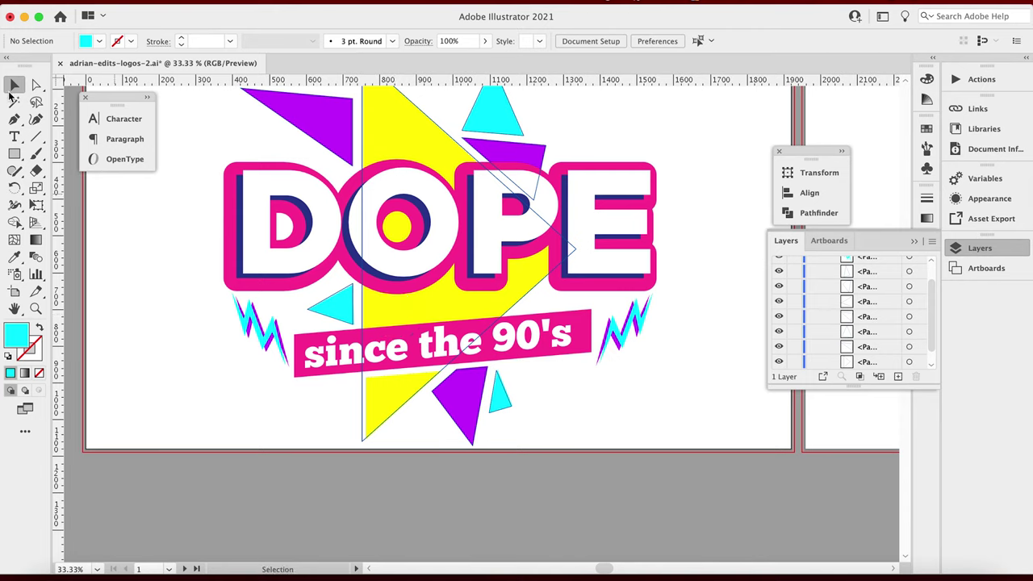
pyautogui.click(14, 153)
pyautogui.moveTo(296, 332)
pyautogui.mouseDown()
pyautogui.moveTo(592, 372)
pyautogui.moveTo(592, 316)
pyautogui.moveTo(572, 315)
pyautogui.mouseUp()
pyautogui.press('v')
pyautogui.click(434, 393)
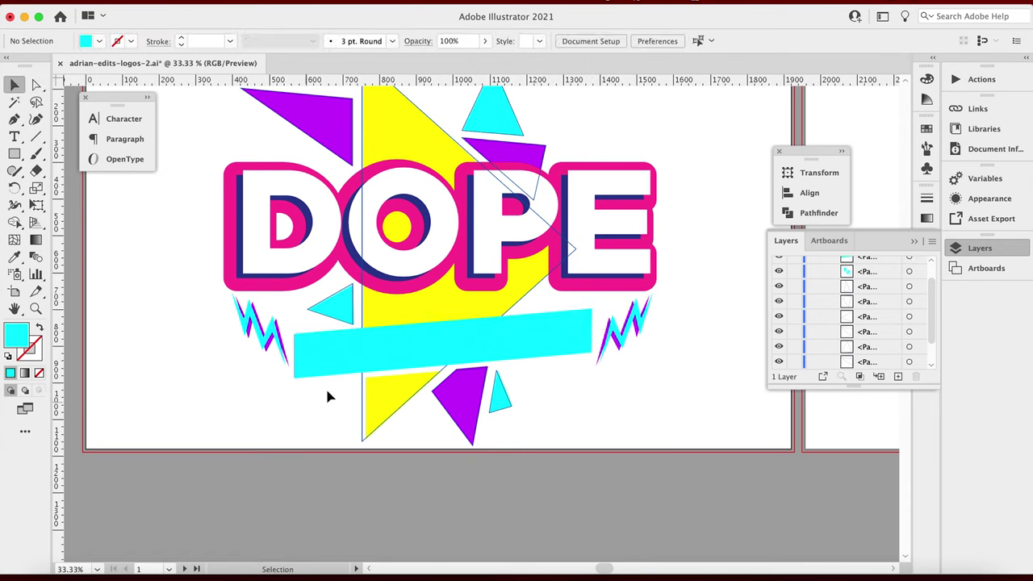
# Step: Examine the traced shapes on the first artboard by hiding the placed DOPE logo image and showing it again
pyautogui.scroll(10, 611, 333)
pyautogui.scroll(-10, 347, 415)
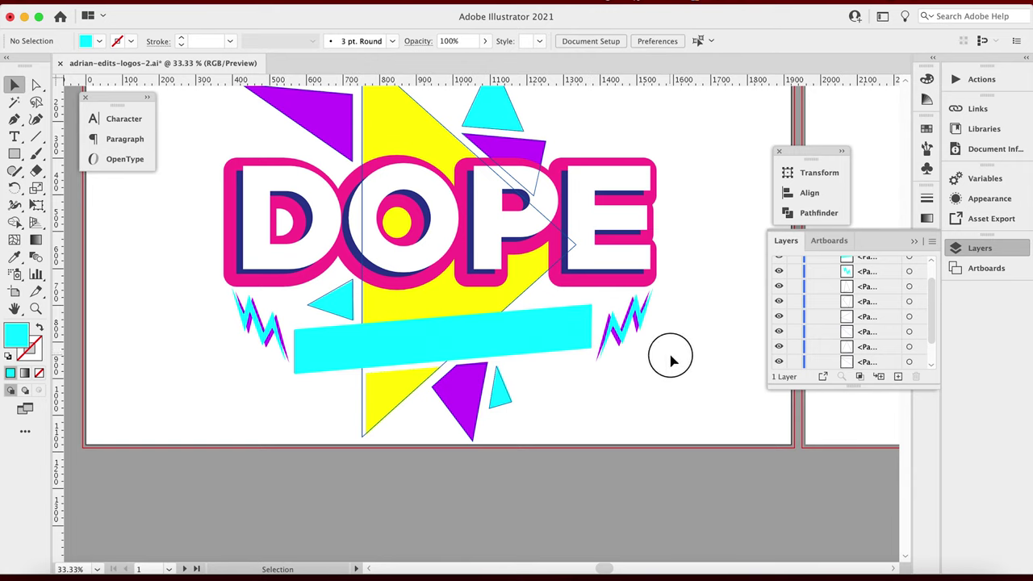
pyautogui.press('super+minus')
pyautogui.press('super+minus')
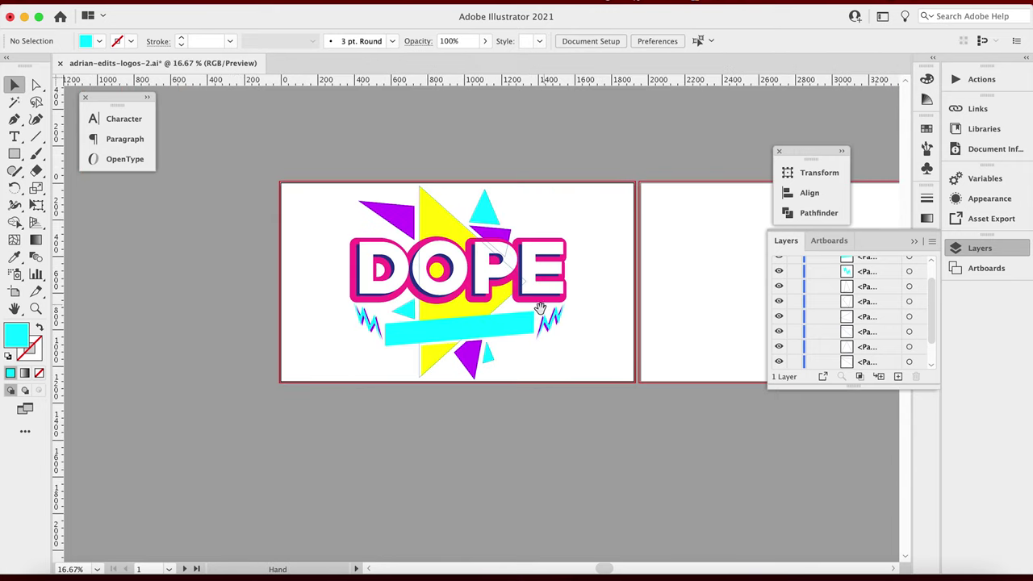
pyautogui.scroll(2, 516, 266)
pyautogui.hscroll(2, 517, 267)
pyautogui.scroll(-1, 858, 315)
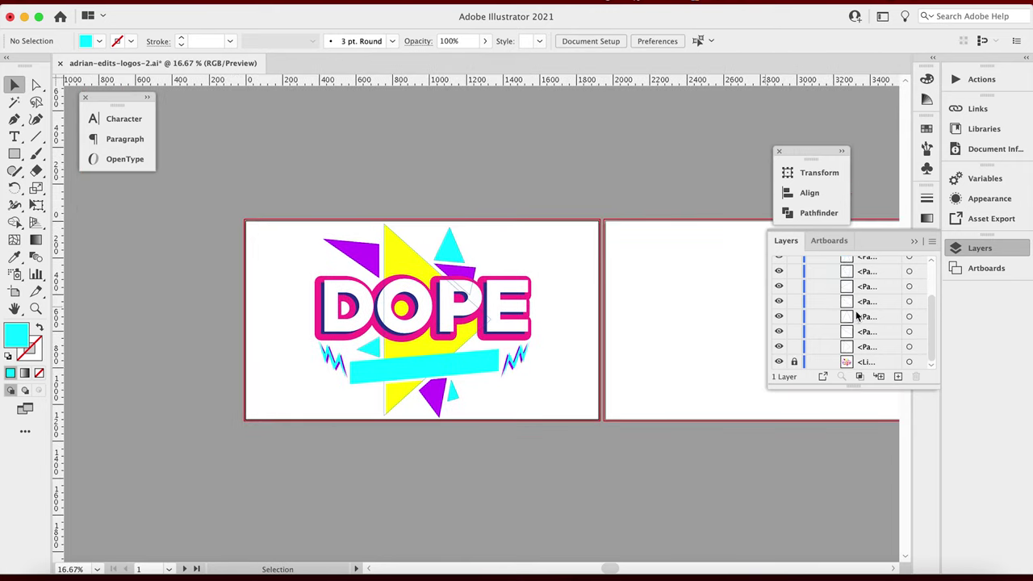
pyautogui.click(779, 363)
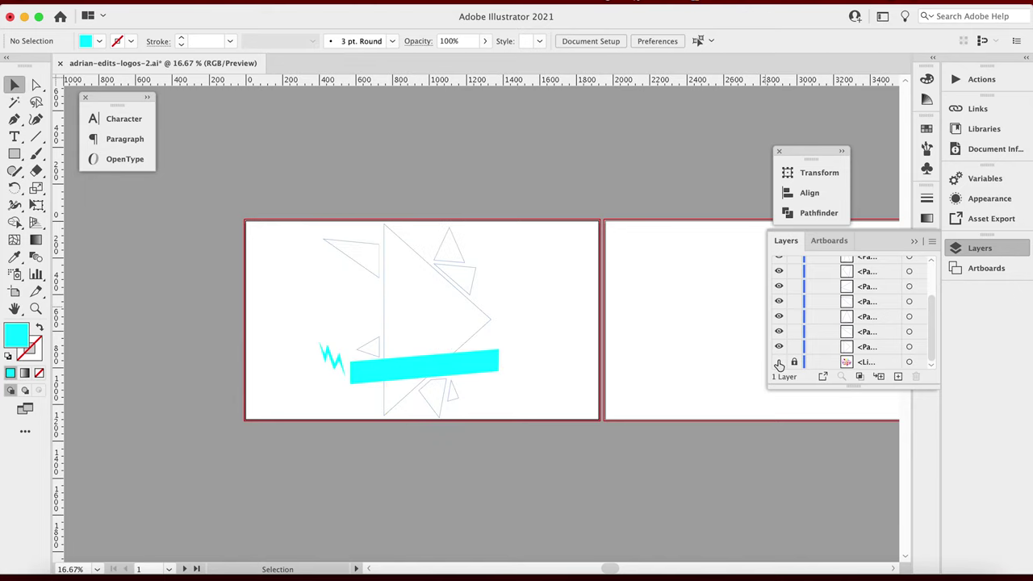
pyautogui.click(779, 363)
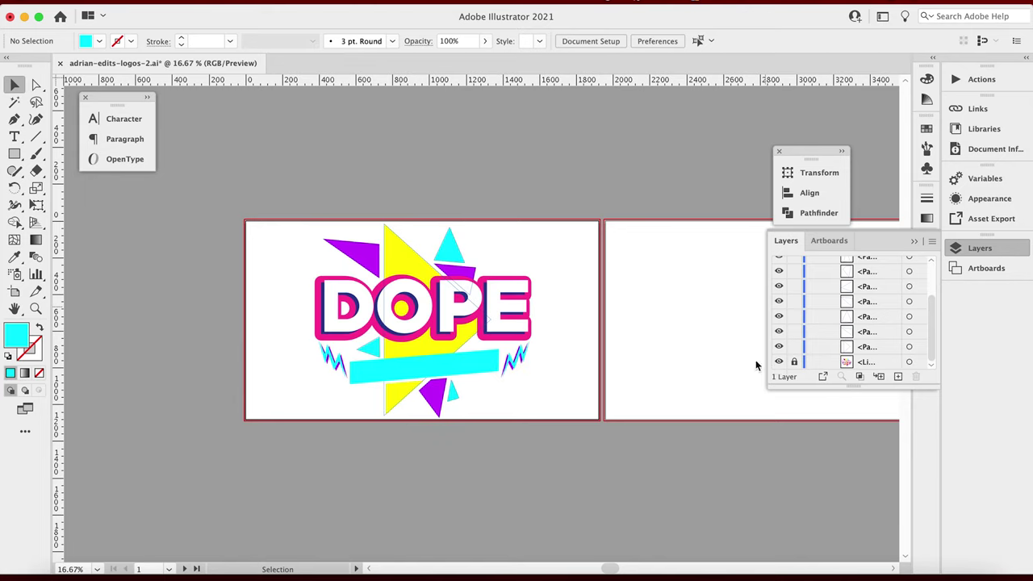
# Step: Color the big triangle yellow and the upper-left and lower triangles purple and cyan, sampling the logo with the Eyedropper
pyautogui.click(472, 347)
pyautogui.click(14, 257)
pyautogui.click(431, 389)
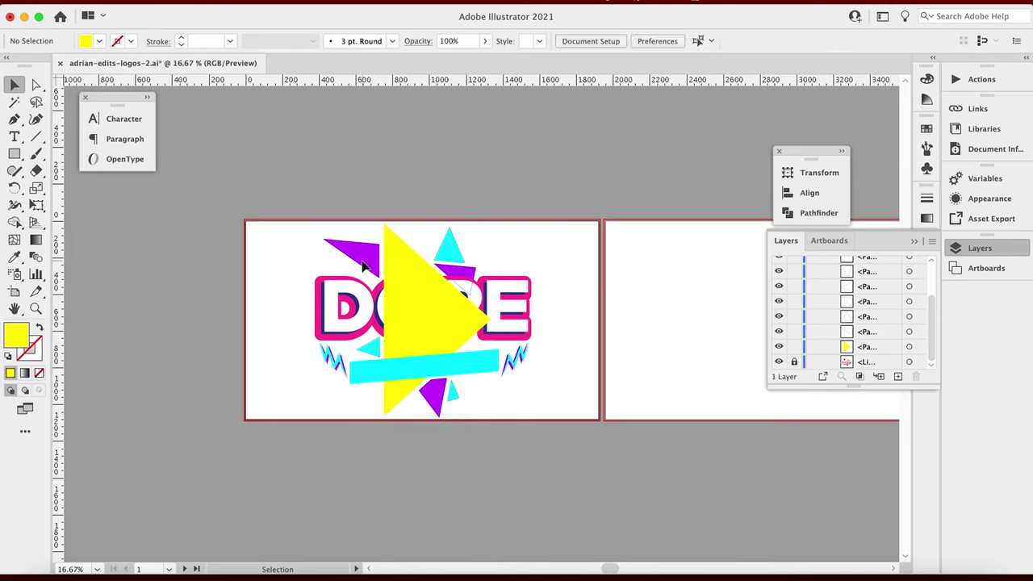
pyautogui.keyDown('super'); pyautogui.click(358, 375); pyautogui.keyUp('super')
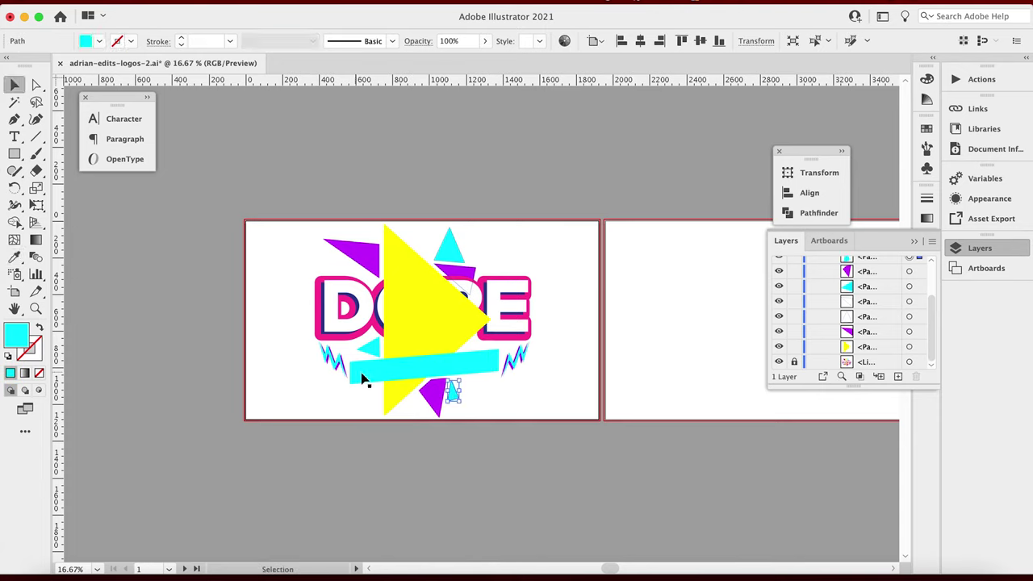
# Step: Fill the slanted banner with pink and place a mirrored copy of the cyan zigzag on the banner's opposite side
pyautogui.click(526, 278)
pyautogui.keyDown('super'); pyautogui.click(335, 369); pyautogui.keyUp('super')
pyautogui.rightClick(335, 370)
pyautogui.click(525, 489)
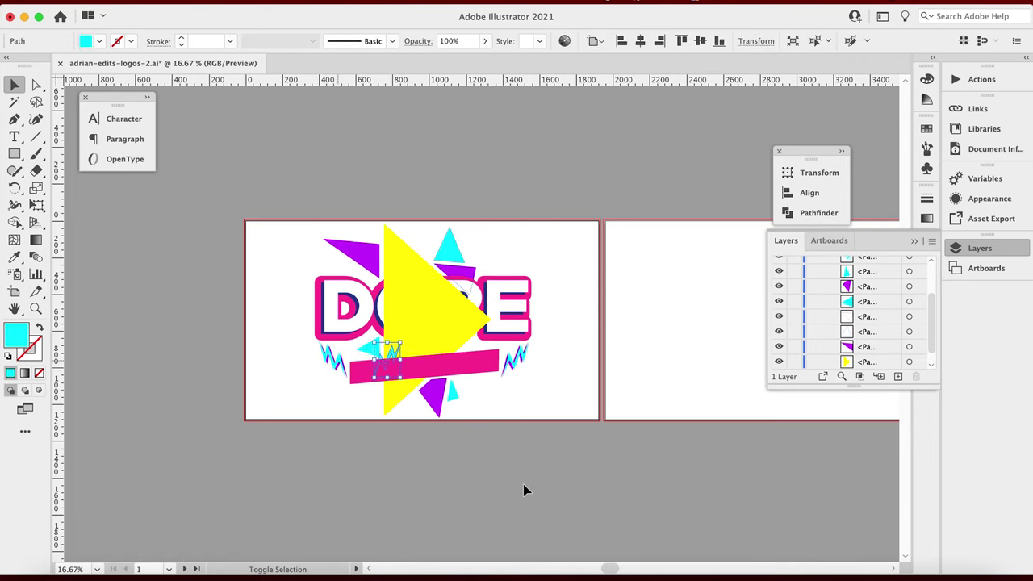
pyautogui.click(561, 379)
# Step: Fill the two remaining triangles near the letter P with cyan and purple, and hide the placed logo image
pyautogui.click(448, 246)
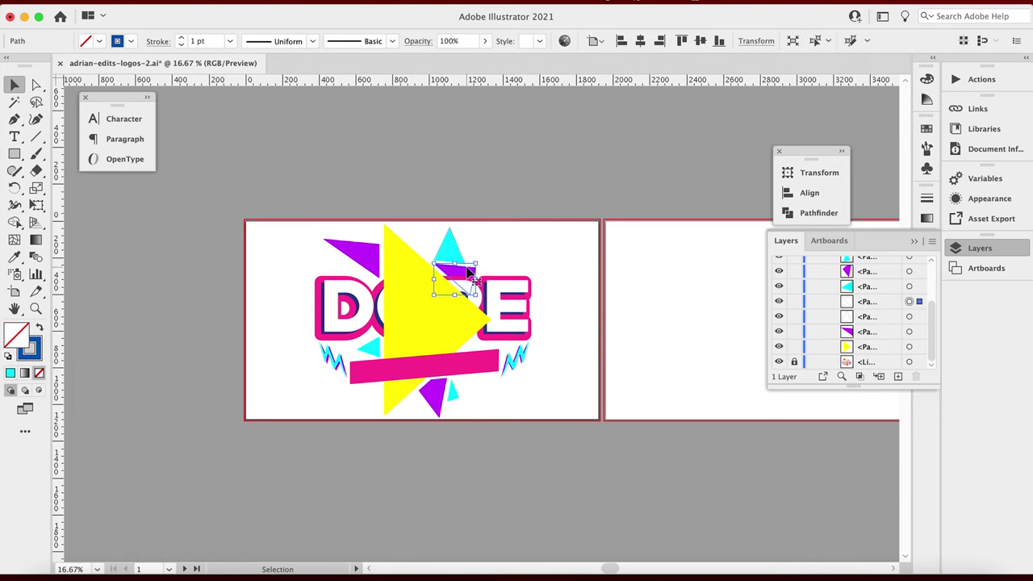
pyautogui.click(795, 365)
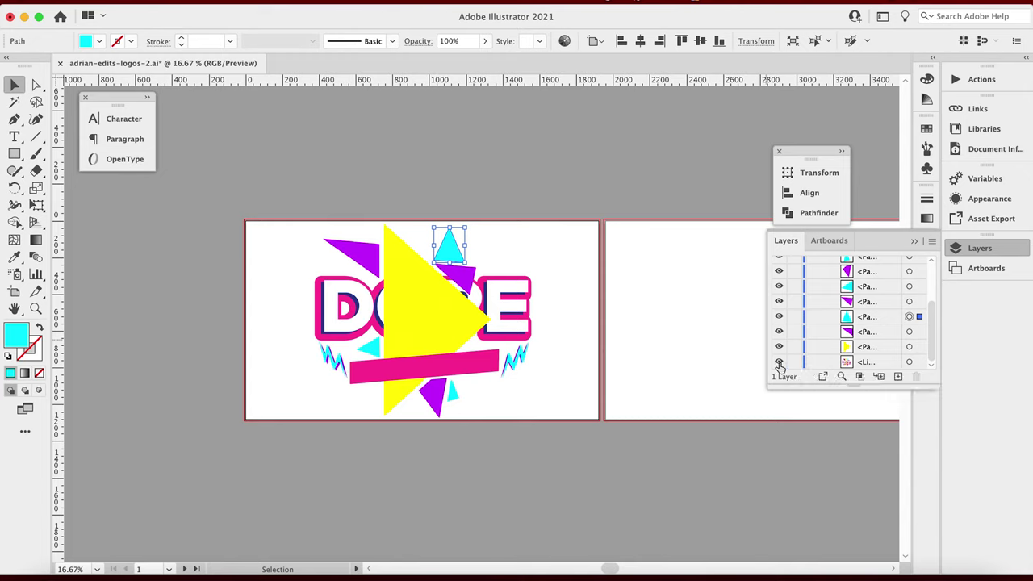
pyautogui.click(778, 363)
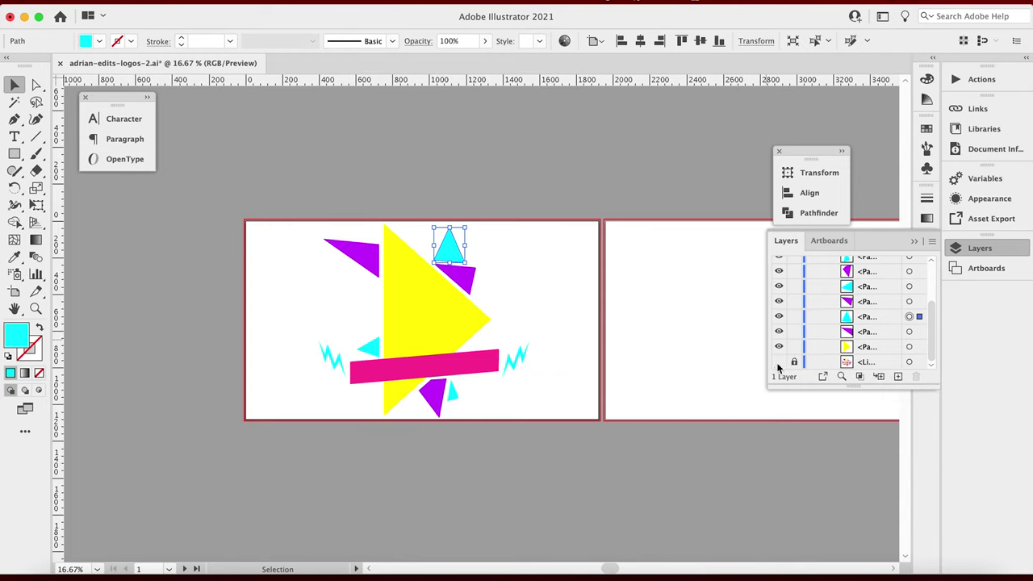
pyautogui.click(630, 339)
# Step: Create a new layer above Layer 1 and add a text area reading DOPE across the large triangle
pyautogui.scroll(5, 880, 274)
pyautogui.click(898, 377)
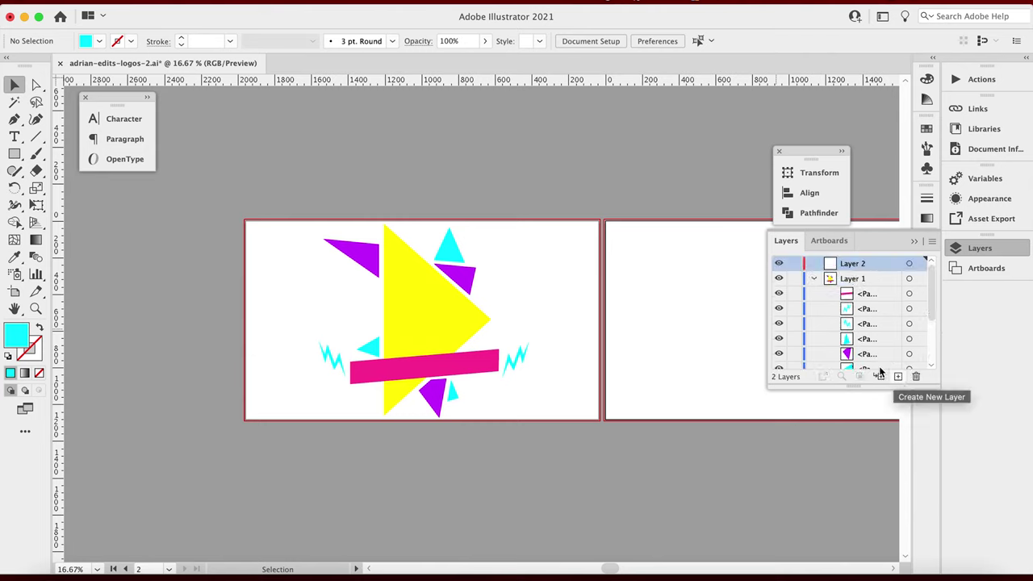
pyautogui.click(15, 138)
pyautogui.moveTo(301, 271); pyautogui.dragTo(561, 332)
pyautogui.write('D')
pyautogui.press('BackSpace')
pyautogui.write('DOPE')
pyautogui.press('super+a')
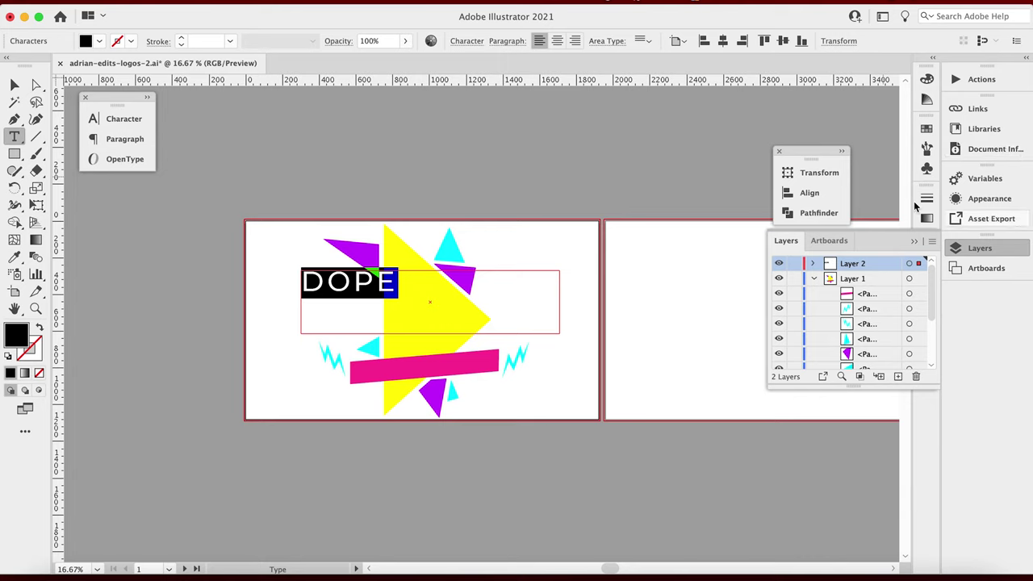
# Step: Dock the floating Transform, Align and Pathfinder group and the Character, Paragraph and OpenType group with the other collapsed panels
pyautogui.click(914, 241)
pyautogui.moveTo(804, 155); pyautogui.dragTo(945, 150)
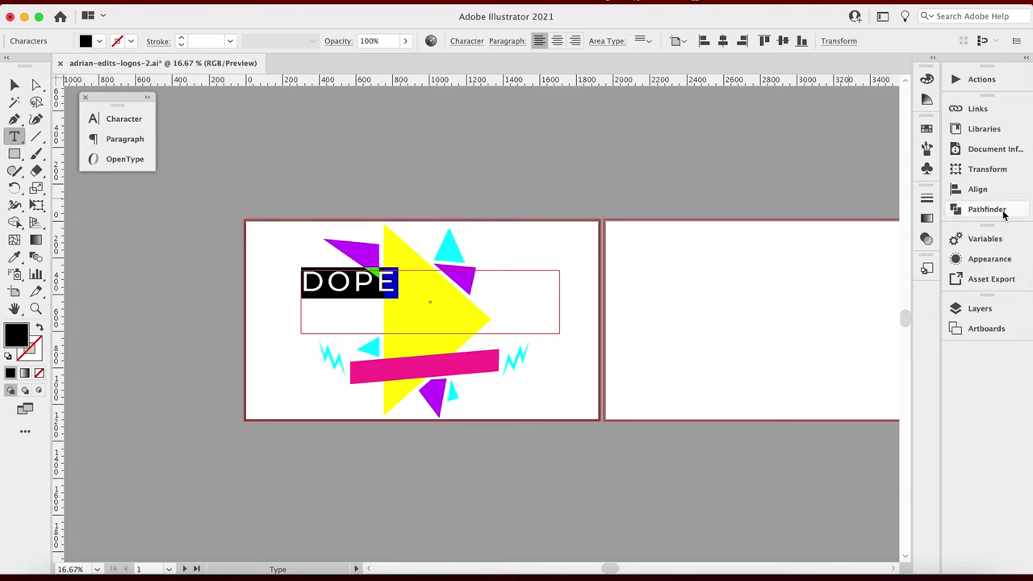
pyautogui.moveTo(129, 99); pyautogui.dragTo(988, 154)
# Step: Set the DOPE text in Mont Heavy DEMO at 350 pt
pyautogui.click(986, 150)
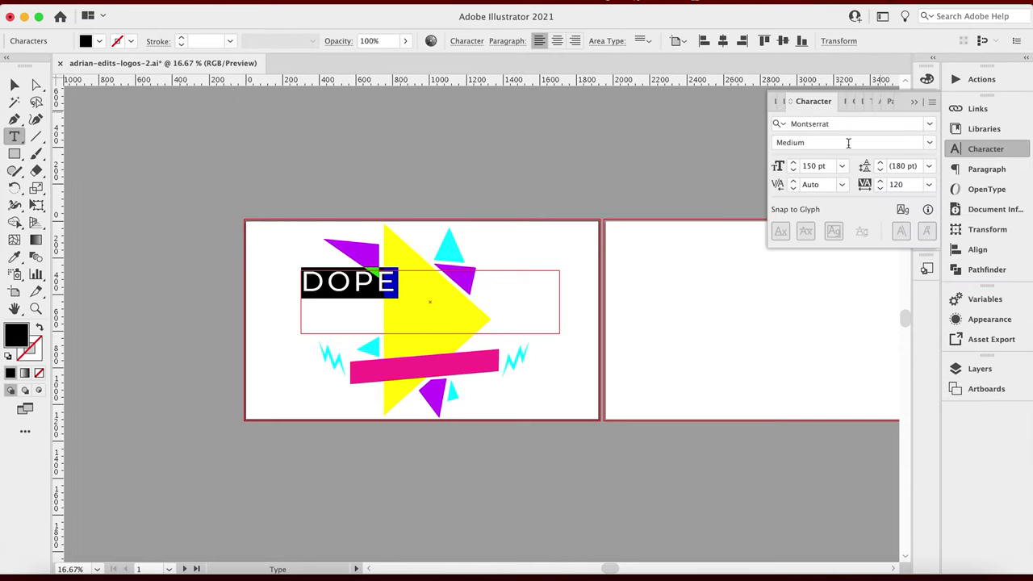
pyautogui.click(929, 123)
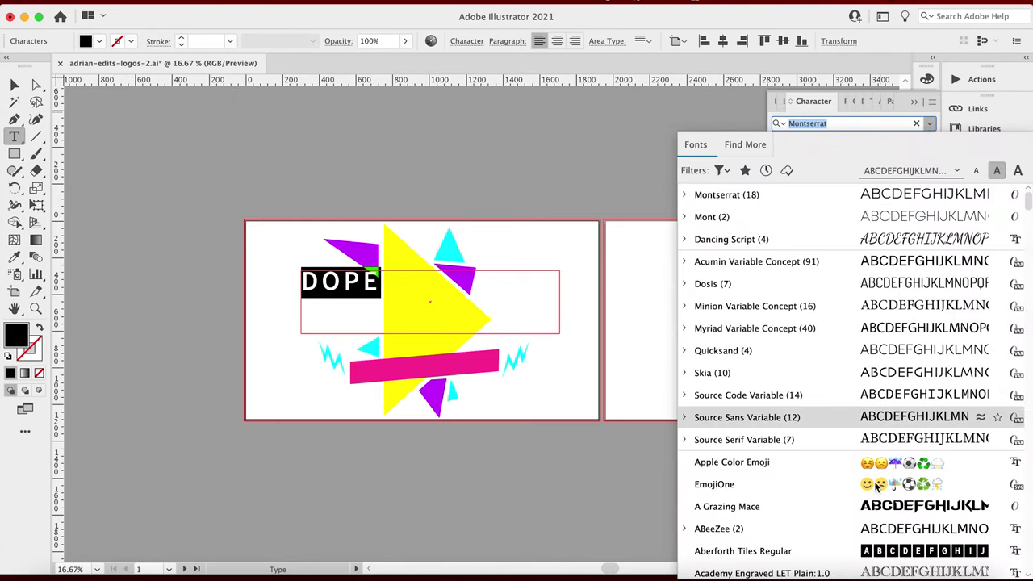
pyautogui.write('mont')
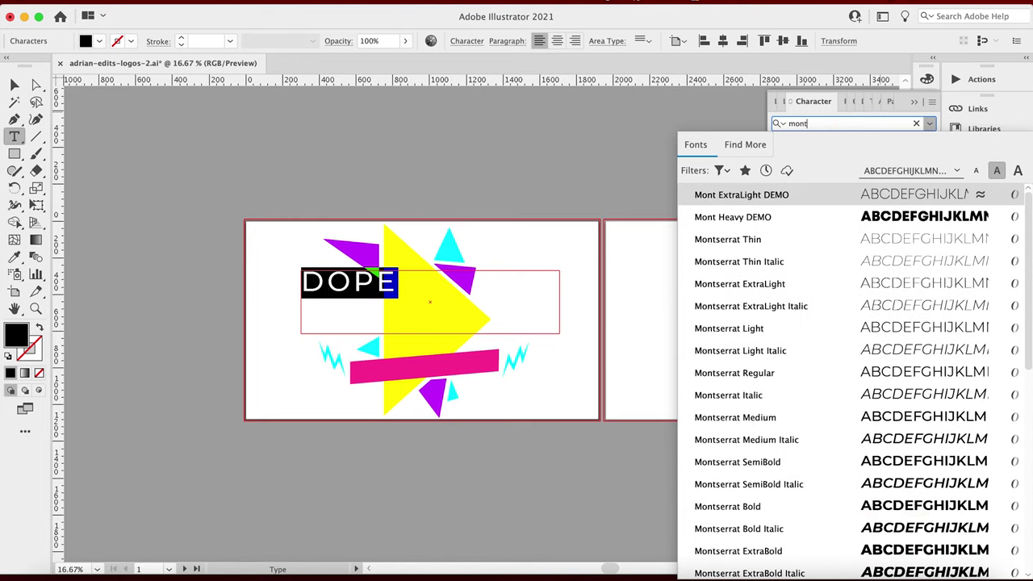
pyautogui.click(770, 217)
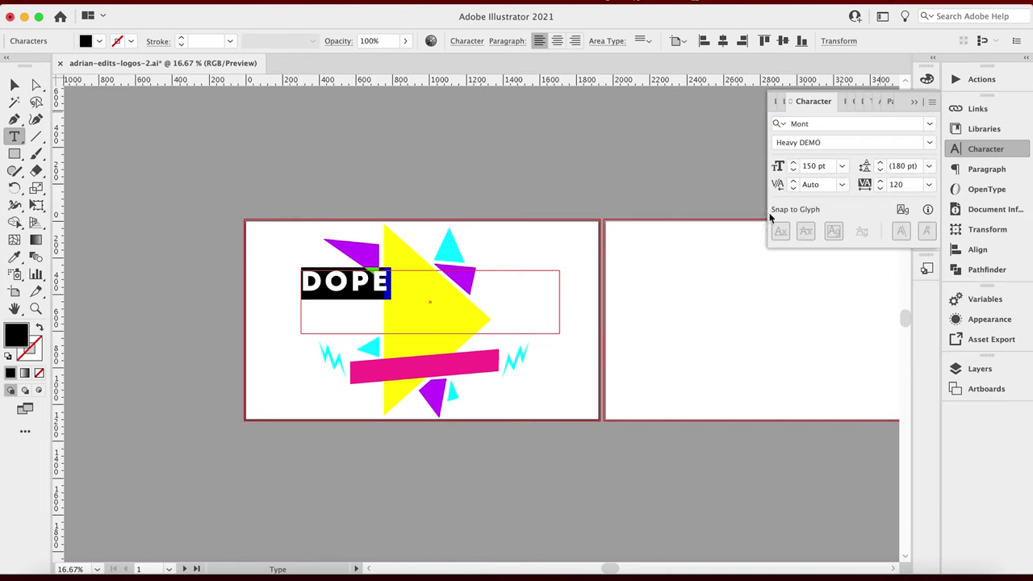
pyautogui.click(793, 162)
pyautogui.moveTo(797, 164); pyautogui.dragTo(798, 167)
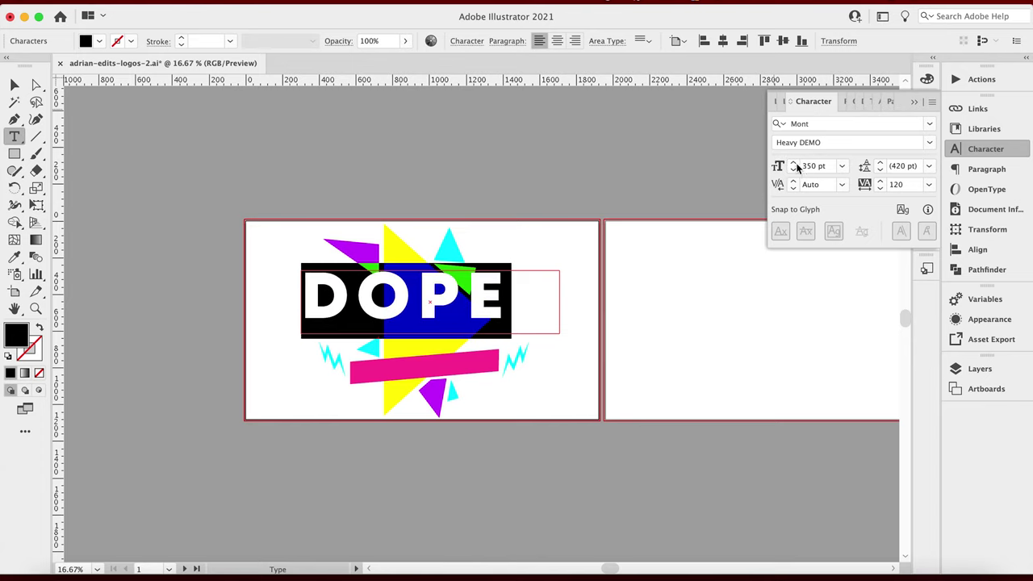
# Step: Finish editing the DOPE text and make the placed logo image visible again beneath the shapes
pyautogui.click(15, 85)
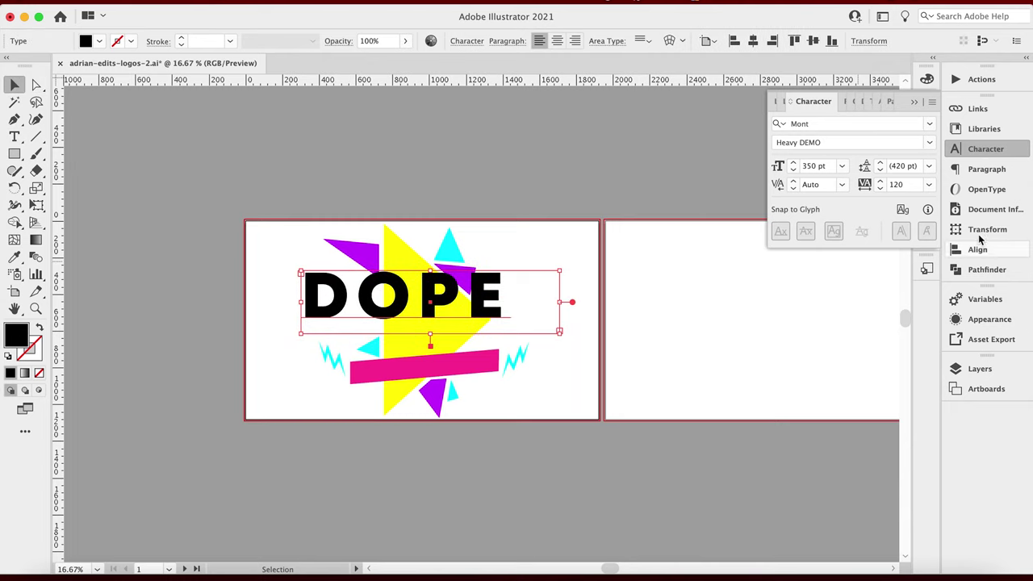
pyautogui.click(980, 368)
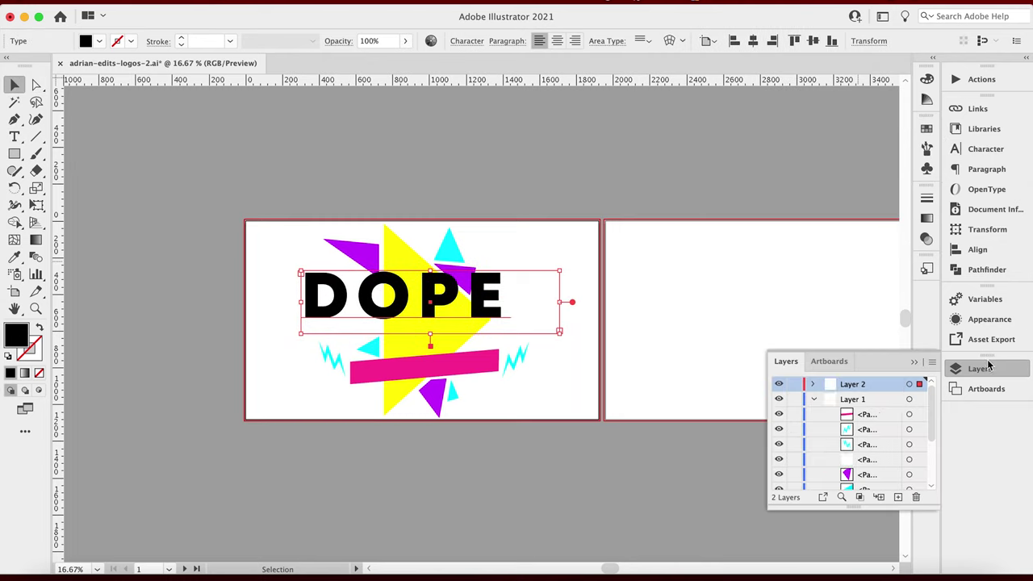
pyautogui.scroll(-5, 815, 484)
pyautogui.click(779, 483)
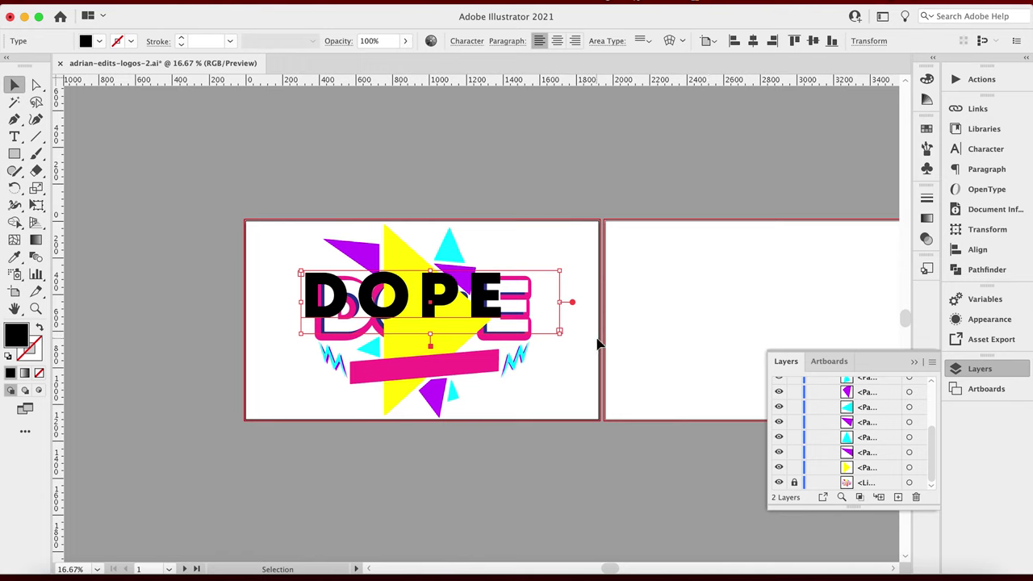
# Step: Tighten the tracking of the DOPE text so the letters sit closer together
pyautogui.hotkey('alt', 'Left')
pyautogui.hotkey('alt', 'Left')
pyautogui.hotkey('alt', 'Left')
pyautogui.hotkey('alt', 'Left')
# Step: Move the DOPE text across and down so its D lies over the D of the placed logo
pyautogui.hotkey('shift', 'Right')
pyautogui.hotkey('shift', 'Right')
pyautogui.hotkey('shift', 'Right')
pyautogui.hotkey('shift', 'Right')
pyautogui.hotkey('shift', 'Right')
pyautogui.hotkey('shift', 'Right')
pyautogui.hotkey('shift', 'Right')
pyautogui.hotkey('shift', 'Right')
pyautogui.hotkey('shift', 'Down')
pyautogui.hotkey('shift', 'Down')
pyautogui.hotkey('shift', 'Right')
pyautogui.hotkey('shift', 'Down')
pyautogui.hotkey('shift', 'Down')
pyautogui.hotkey('shift', 'Down')
pyautogui.hotkey('shift', 'Right')
pyautogui.hotkey('shift', 'Right')
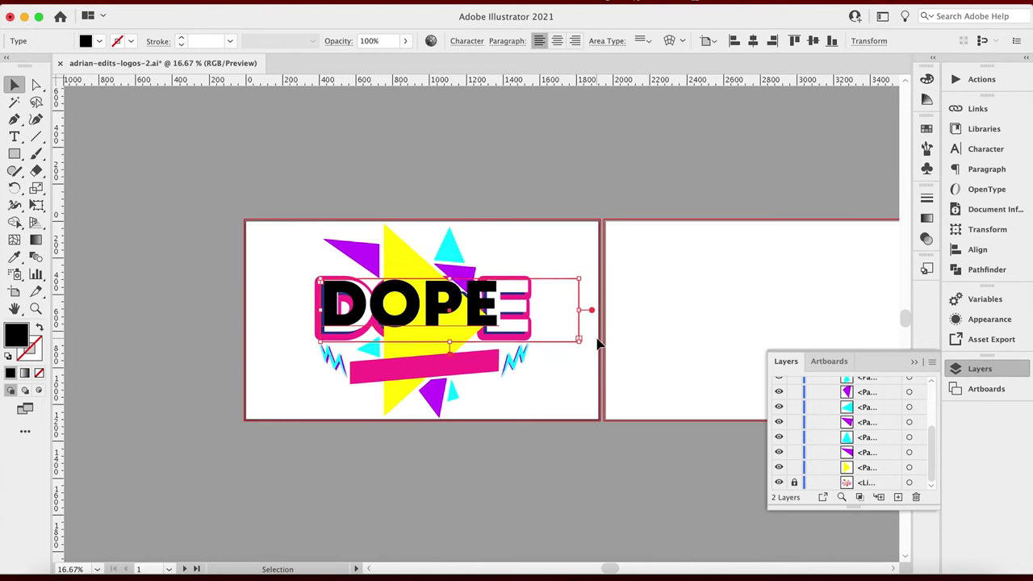
pyautogui.hotkey('shift', 'Up')
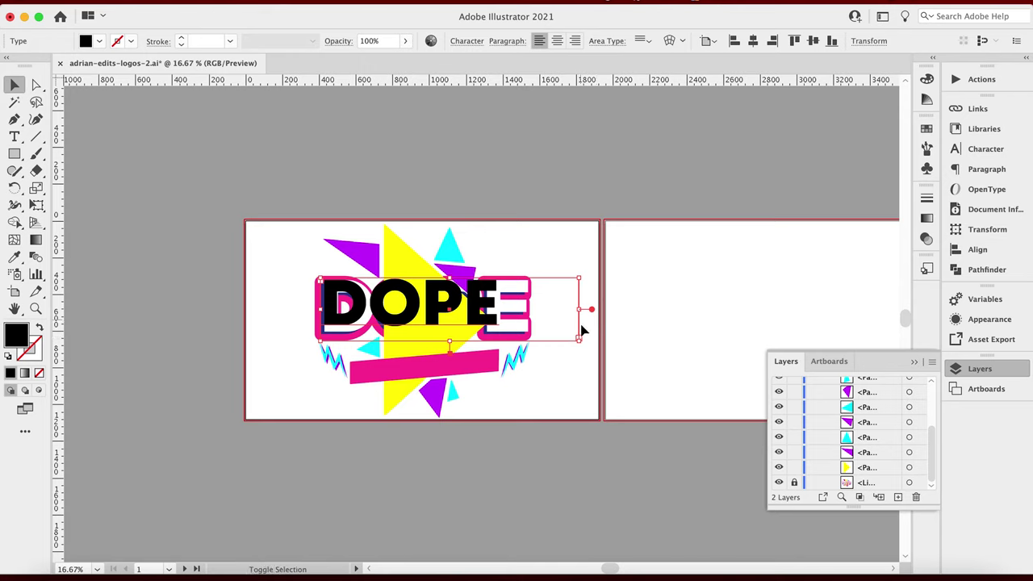
pyautogui.hotkey('shift', 'Left')
# Step: Narrow the text area so its far edge sits close to the end of the word DOPE
pyautogui.click(579, 307)
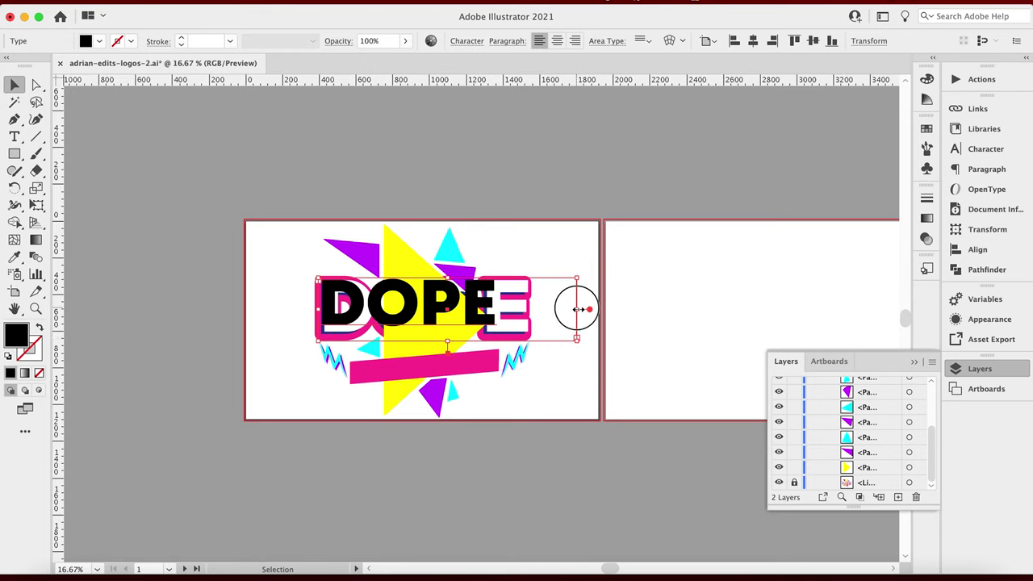
pyautogui.moveTo(579, 308); pyautogui.dragTo(542, 346)
pyautogui.press('super+z')
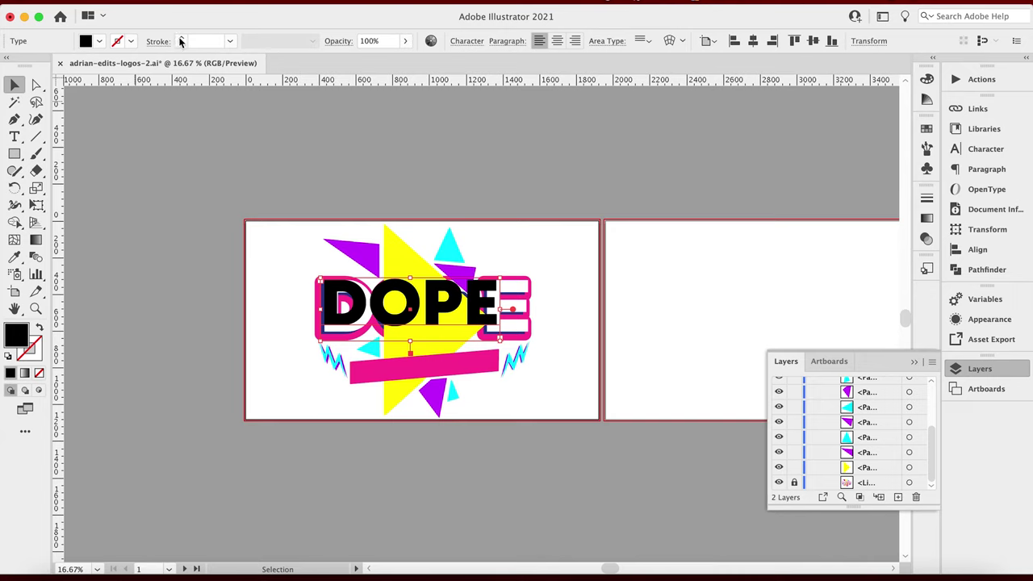
# Step: Enlarge the DOPE text to 414 pt to match the width of the lettering in the placed logo
pyautogui.click(985, 148)
pyautogui.click(793, 162)
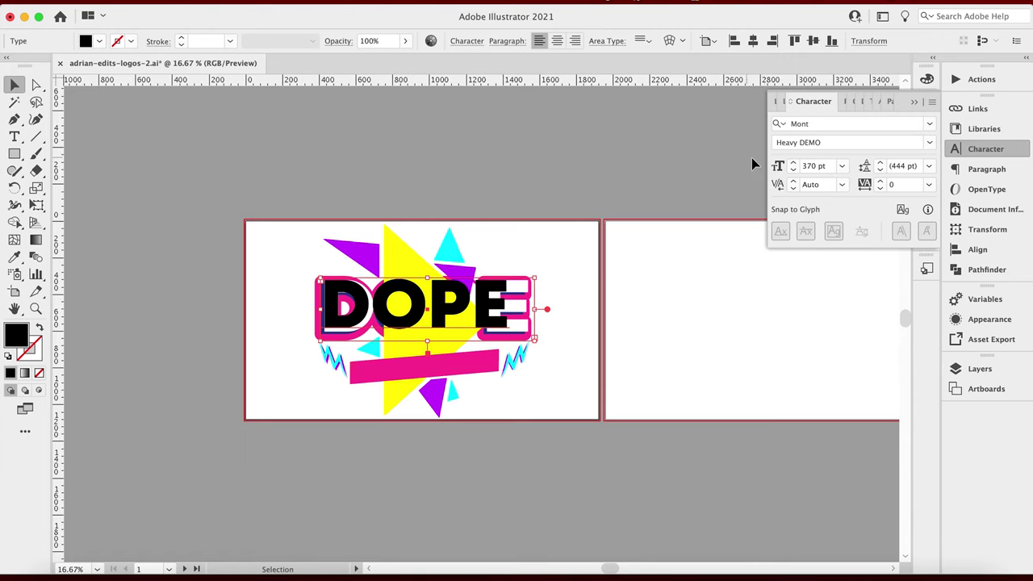
pyautogui.click(794, 163)
pyautogui.click(795, 166)
pyautogui.click(795, 165)
pyautogui.click(795, 165)
pyautogui.click(795, 166)
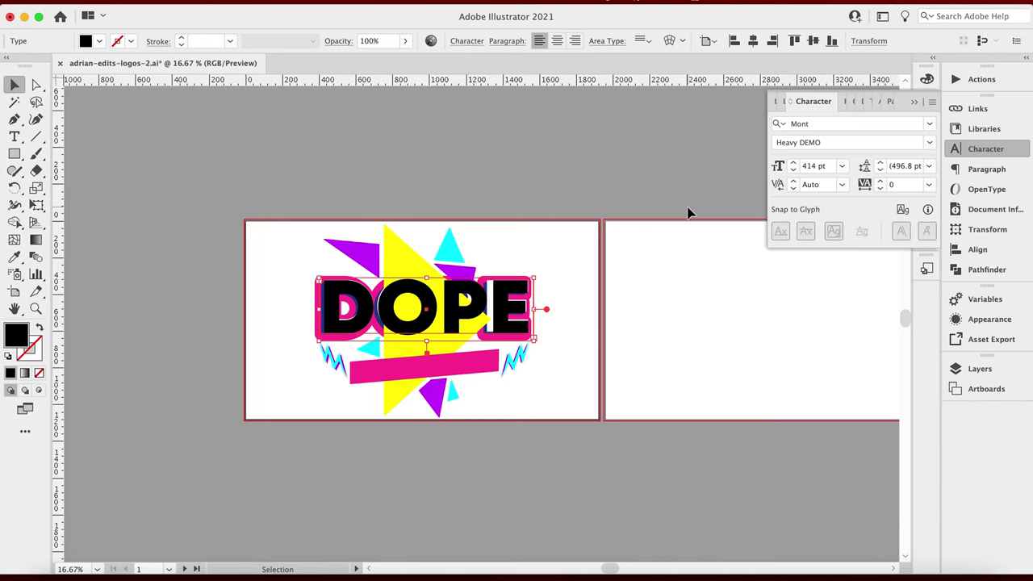
# Step: Keep a duplicate of the DOPE text above the first artboard and convert the lettering on the artboard to outlines
pyautogui.moveTo(471, 289); pyautogui.dragTo(492, 123)
pyautogui.click(484, 299)
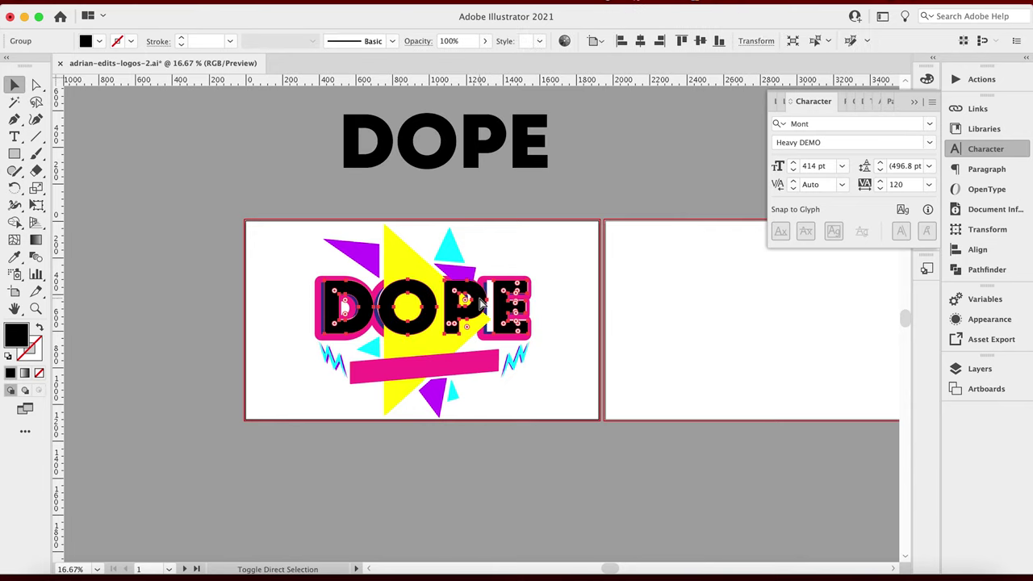
# Step: Fill the outlined DOPE lettering with white sampled from the artboard background
pyautogui.click(14, 256)
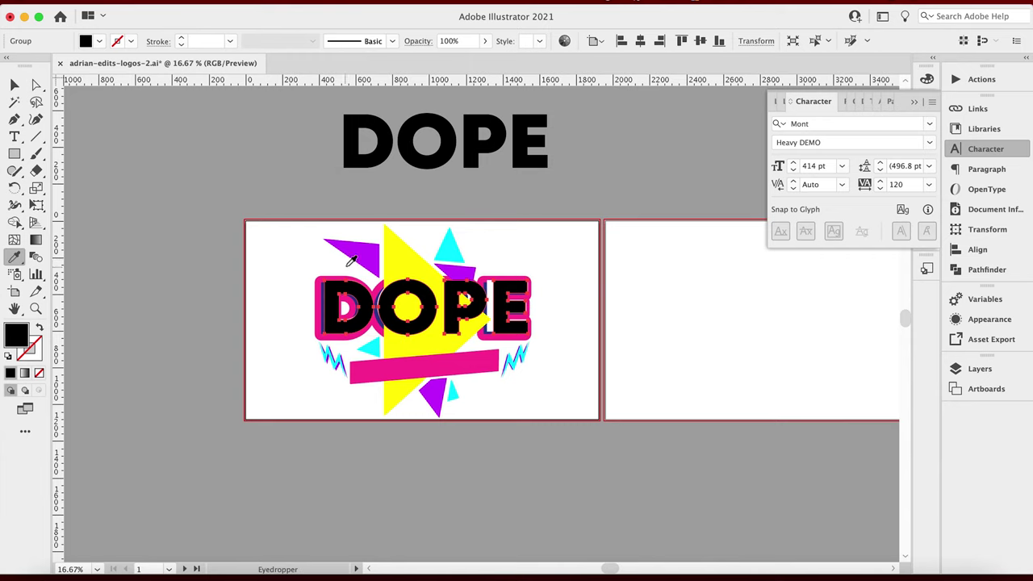
pyautogui.click(277, 259)
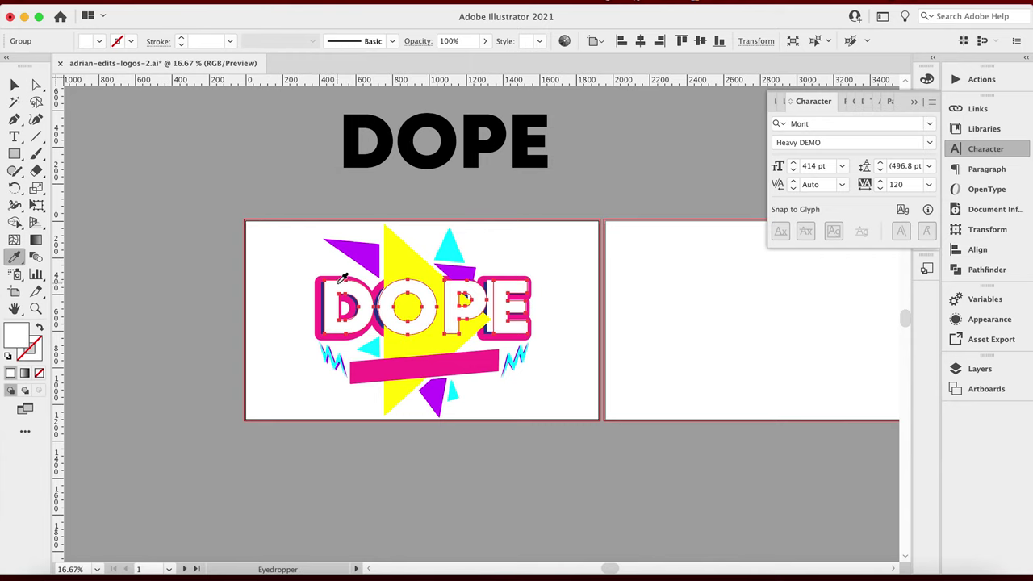
pyautogui.press('v')
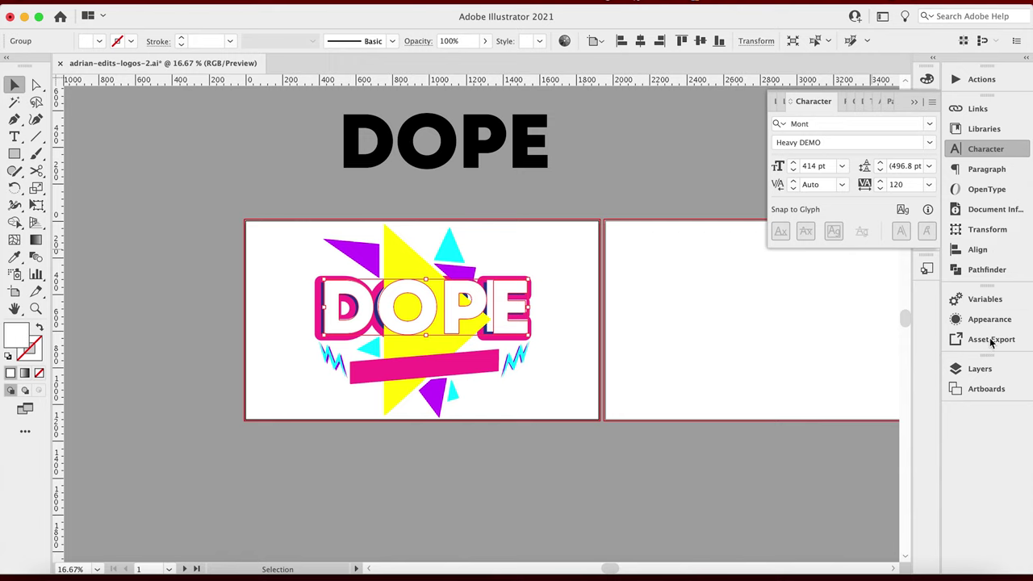
# Step: Shift the white DOPE lettering slightly to line up with the letters of the placed logo
pyautogui.click(980, 369)
pyautogui.scroll(-3, 847, 420)
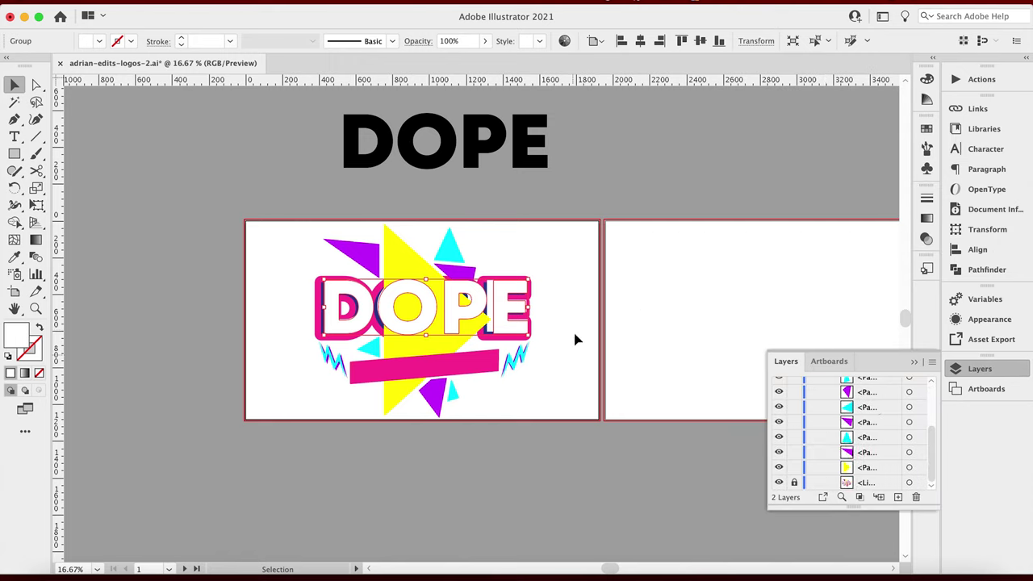
pyautogui.moveTo(498, 295); pyautogui.dragTo(517, 302)
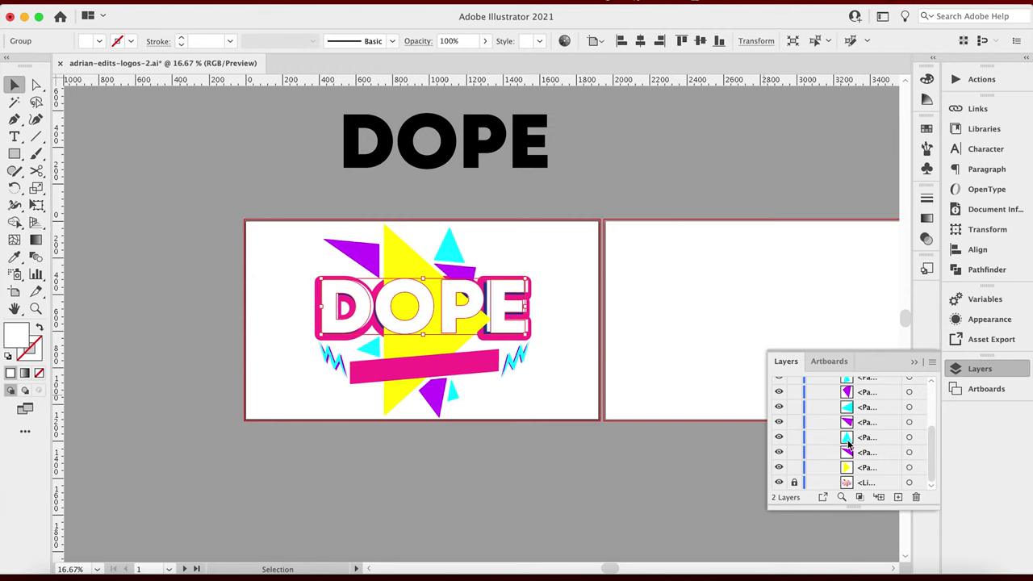
# Step: Toggle the placed logo image's visibility to compare it with the white lettering, leaving the image hidden and nothing selected
pyautogui.click(778, 483)
pyautogui.click(776, 484)
pyautogui.click(776, 483)
pyautogui.click(776, 483)
pyautogui.click(776, 483)
pyautogui.click(776, 483)
pyautogui.click(776, 483)
pyautogui.click(777, 484)
pyautogui.click(777, 484)
pyautogui.click(776, 483)
pyautogui.click(776, 483)
pyautogui.click(291, 279)
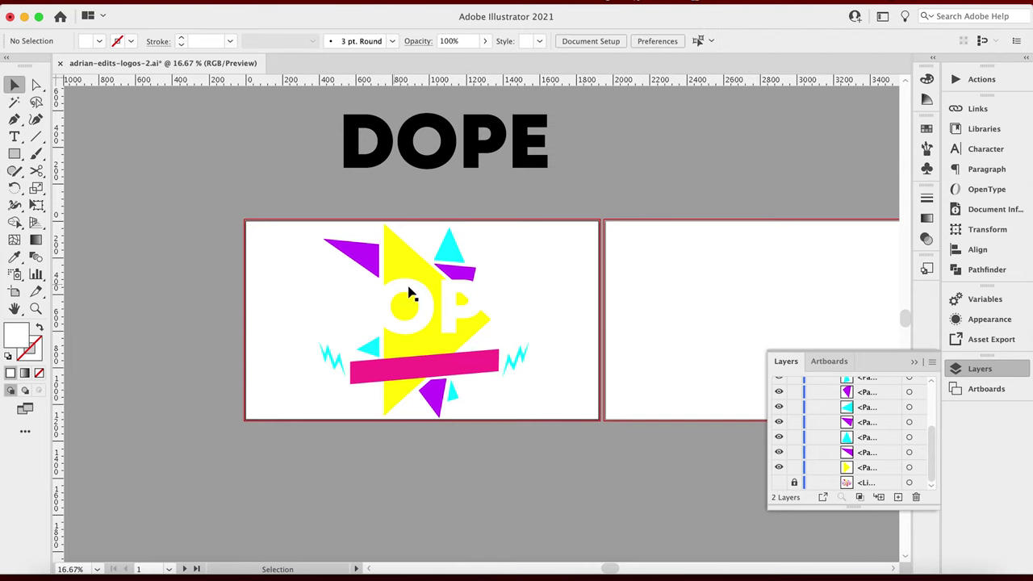
# Step: Duplicate the white DOPE lettering above the second artboard and fill the copy with the banner's pink
pyautogui.click(464, 311)
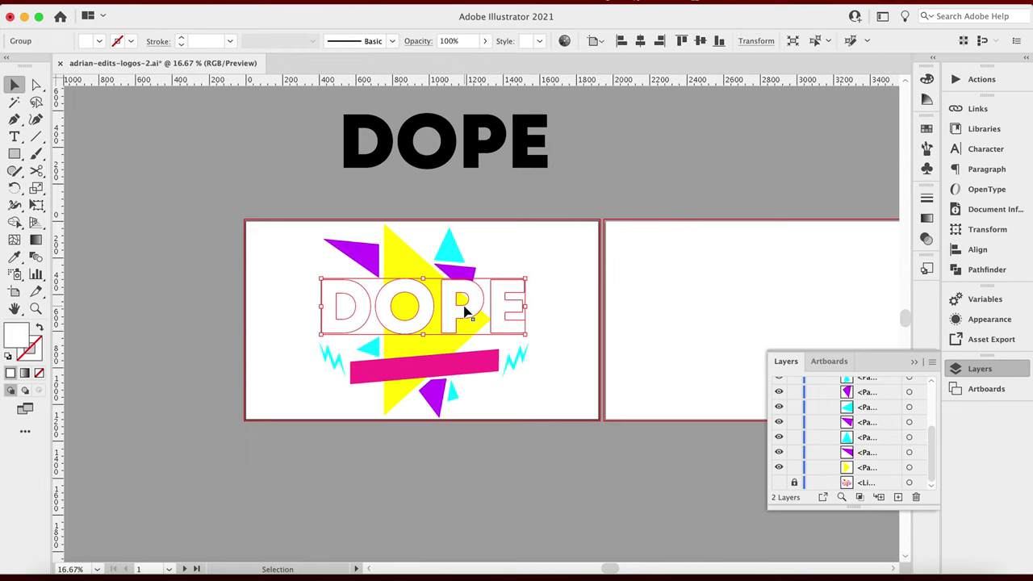
pyautogui.moveTo(465, 311); pyautogui.dragTo(726, 159)
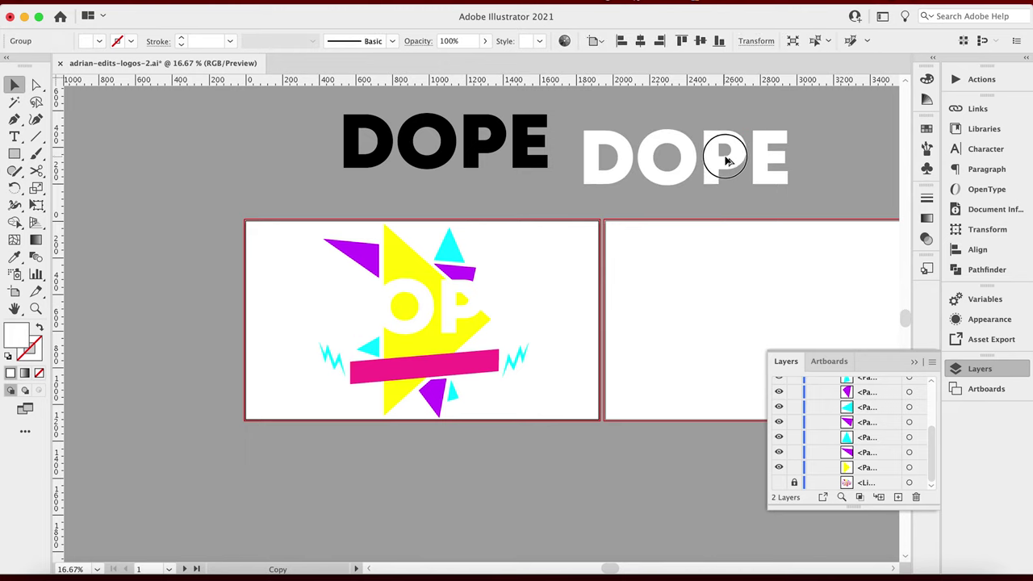
pyautogui.click(14, 263)
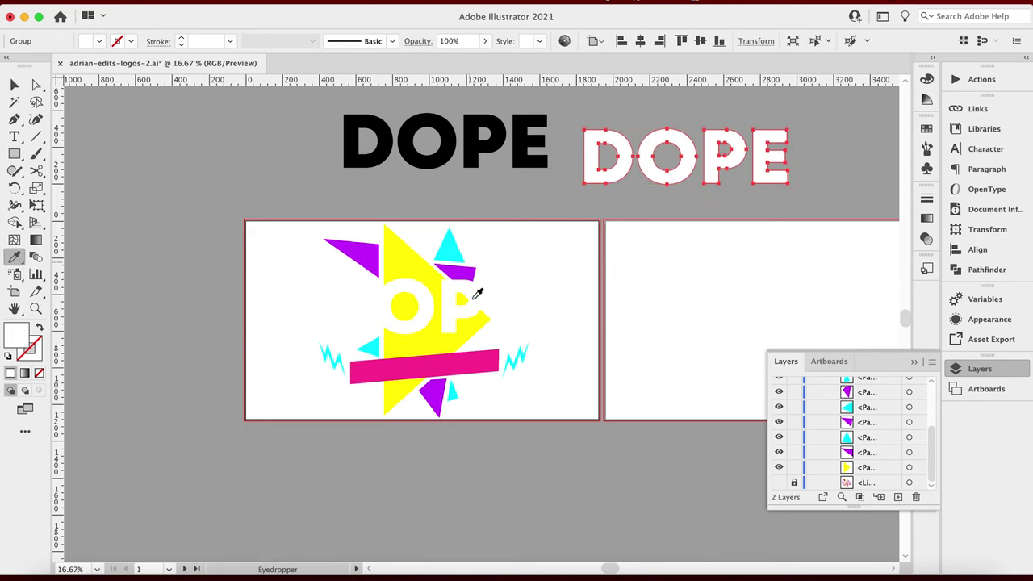
pyautogui.click(464, 359)
pyautogui.press('v')
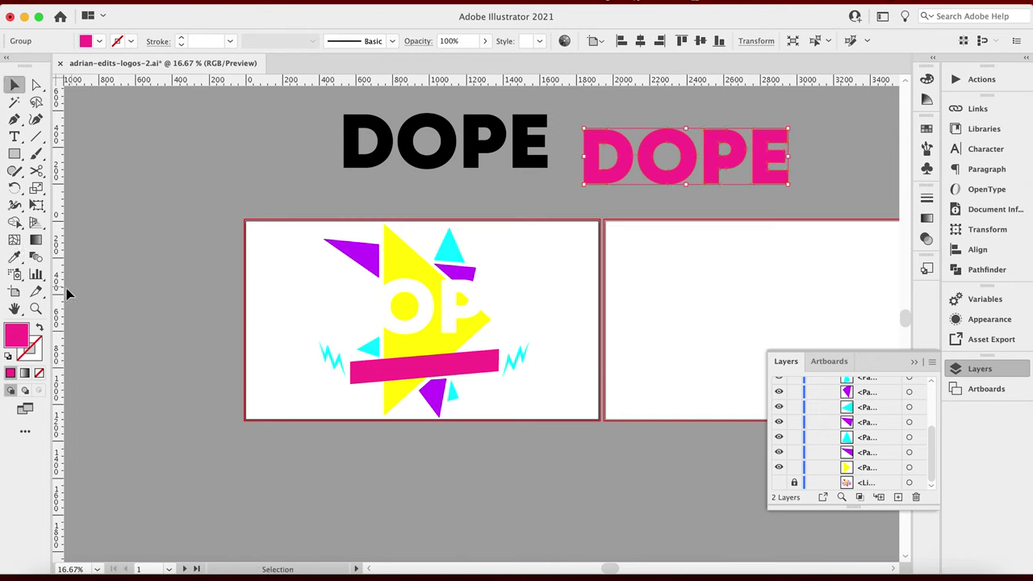
# Step: Apply the same pink to both the fill and the stroke of the DOPE copy
pyautogui.click(38, 329)
pyautogui.click(32, 348)
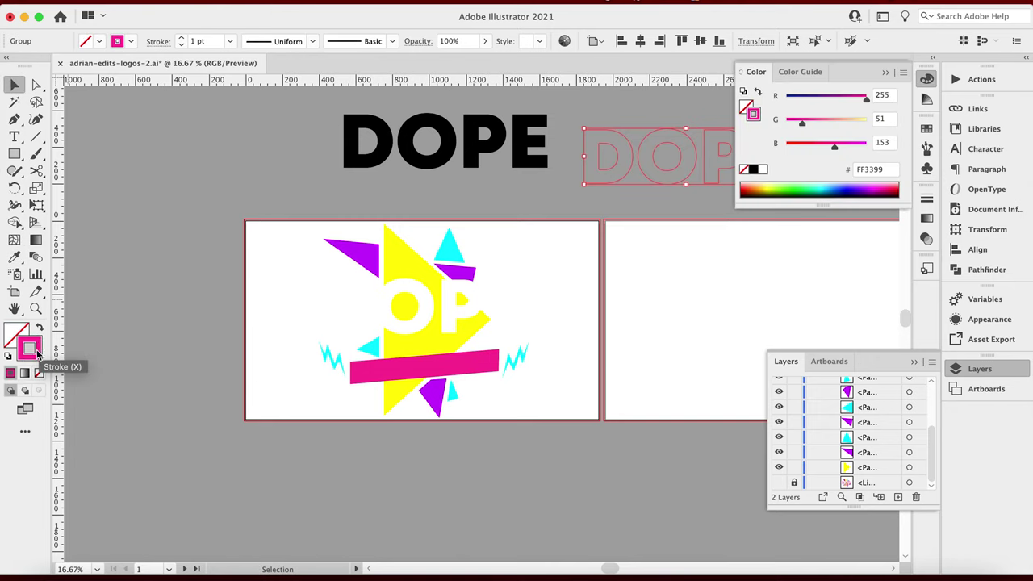
pyautogui.click(11, 339)
pyautogui.click(10, 372)
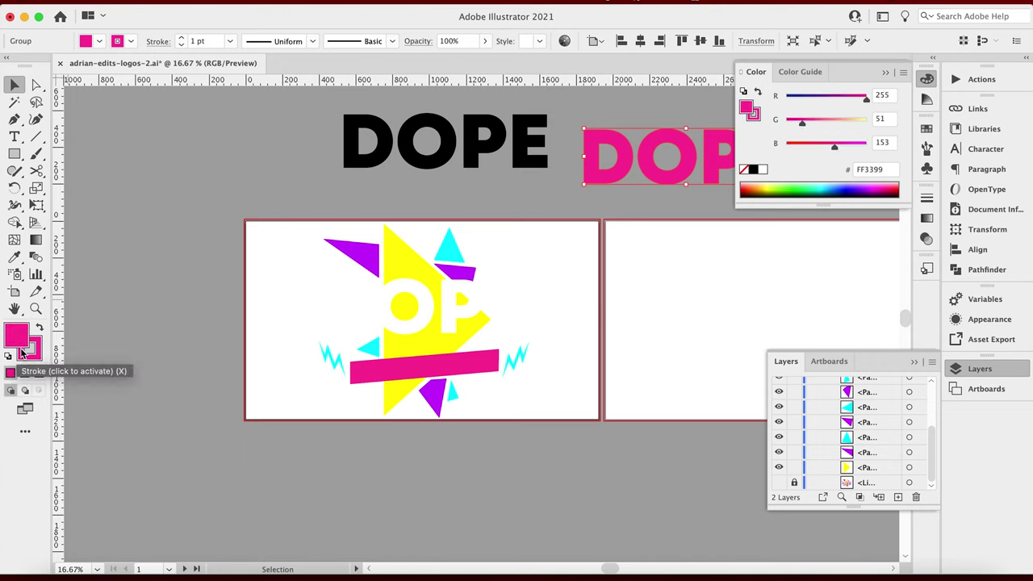
pyautogui.click(29, 357)
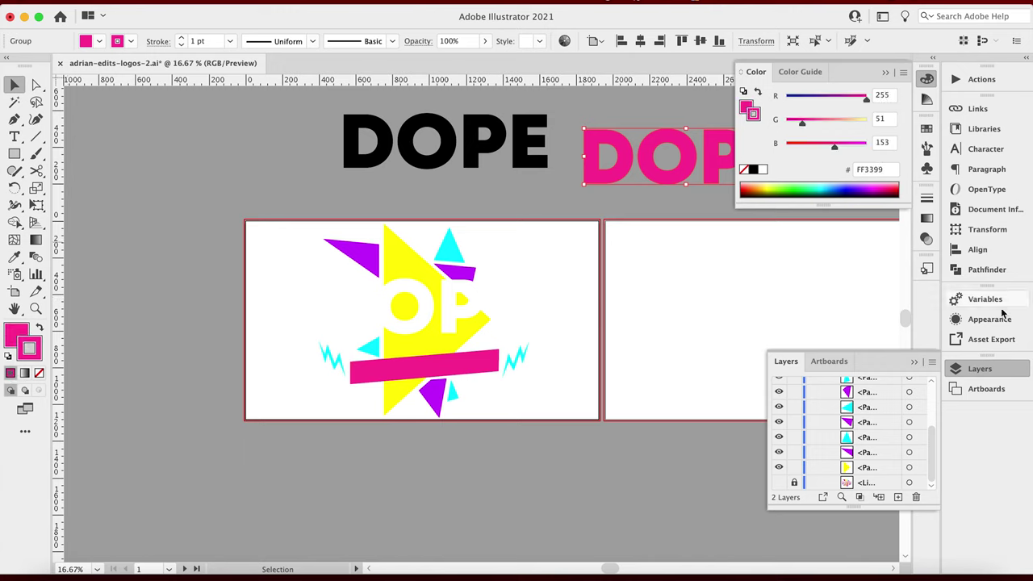
# Step: Set the stroke weight of the pink DOPE copy to 50 pt
pyautogui.click(926, 199)
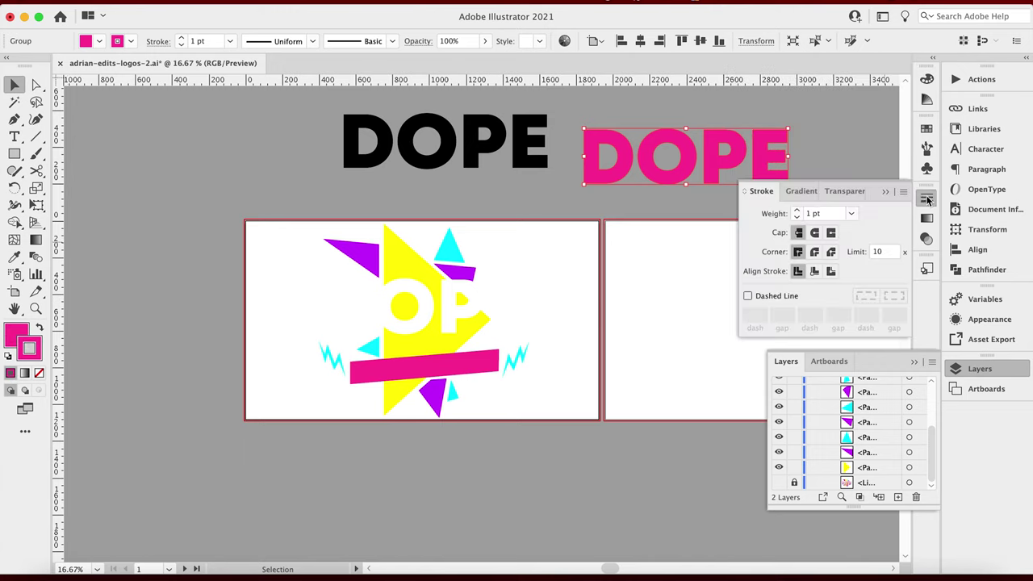
pyautogui.click(797, 213)
pyautogui.click(797, 213)
pyautogui.click(796, 213)
pyautogui.click(797, 213)
pyautogui.click(797, 213)
pyautogui.click(796, 213)
pyautogui.click(796, 214)
pyautogui.click(796, 213)
pyautogui.click(796, 213)
pyautogui.click(796, 213)
pyautogui.click(796, 213)
pyautogui.click(797, 213)
pyautogui.click(796, 213)
pyautogui.click(796, 213)
pyautogui.click(797, 213)
pyautogui.click(797, 213)
pyautogui.click(796, 213)
pyautogui.click(797, 214)
pyautogui.click(796, 213)
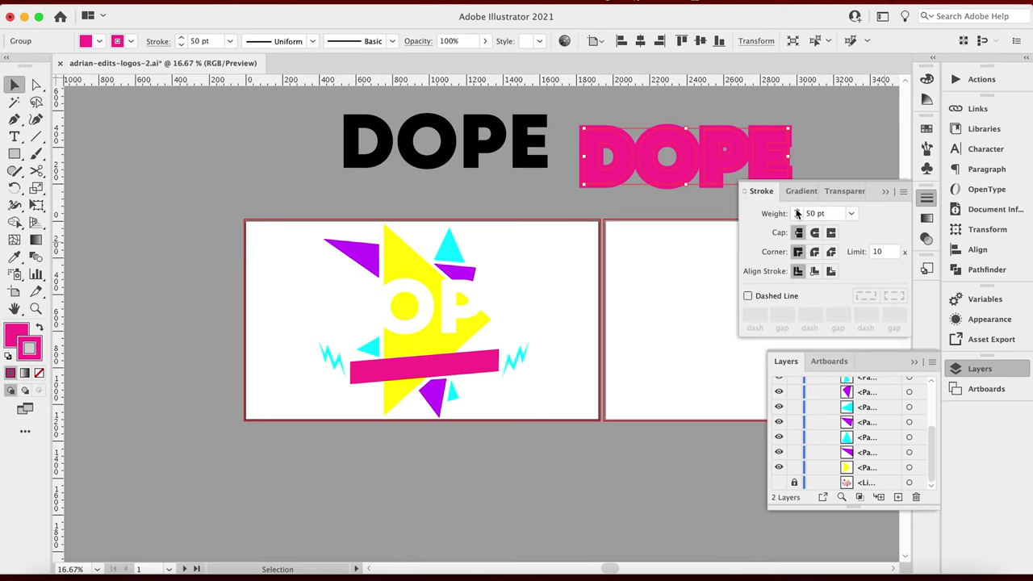
# Step: Place the thick pink DOPE copy directly behind the white lettering so it forms an even outline
pyautogui.moveTo(674, 178); pyautogui.dragTo(407, 323)
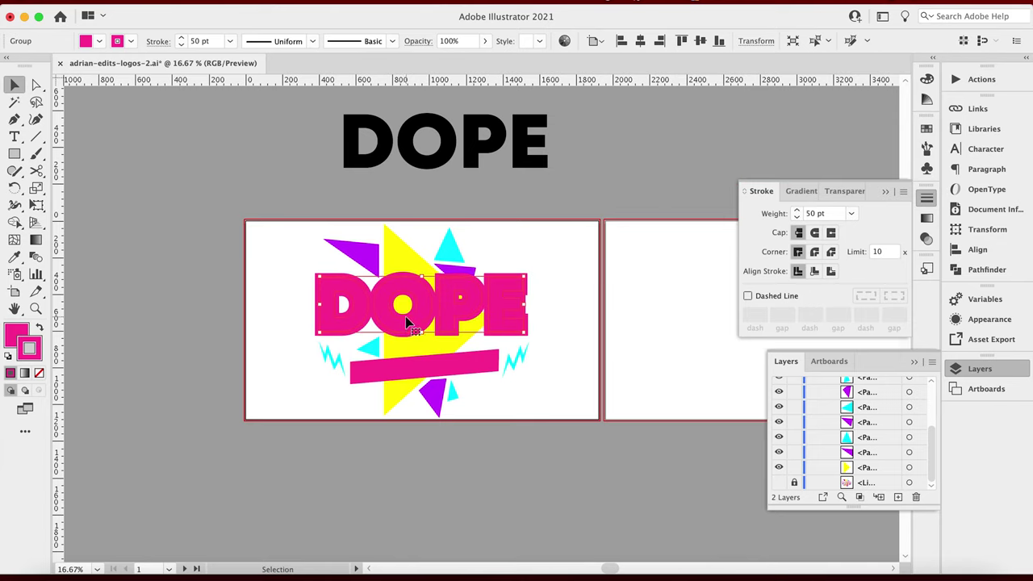
pyautogui.press('a')
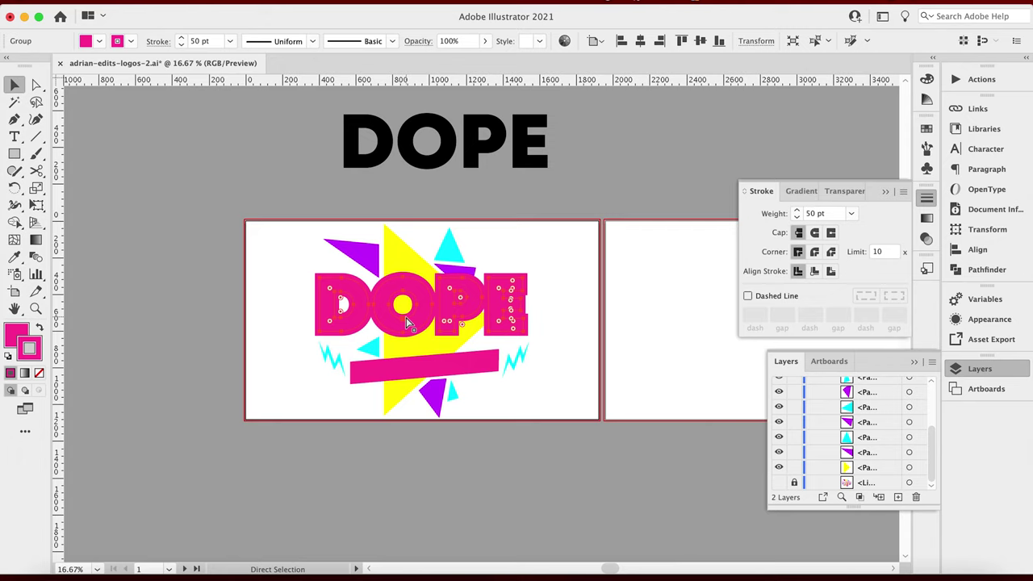
pyautogui.press('v')
pyautogui.click(408, 322)
pyautogui.press('Right')
pyautogui.press('Right')
pyautogui.press('Right')
pyautogui.press('Right')
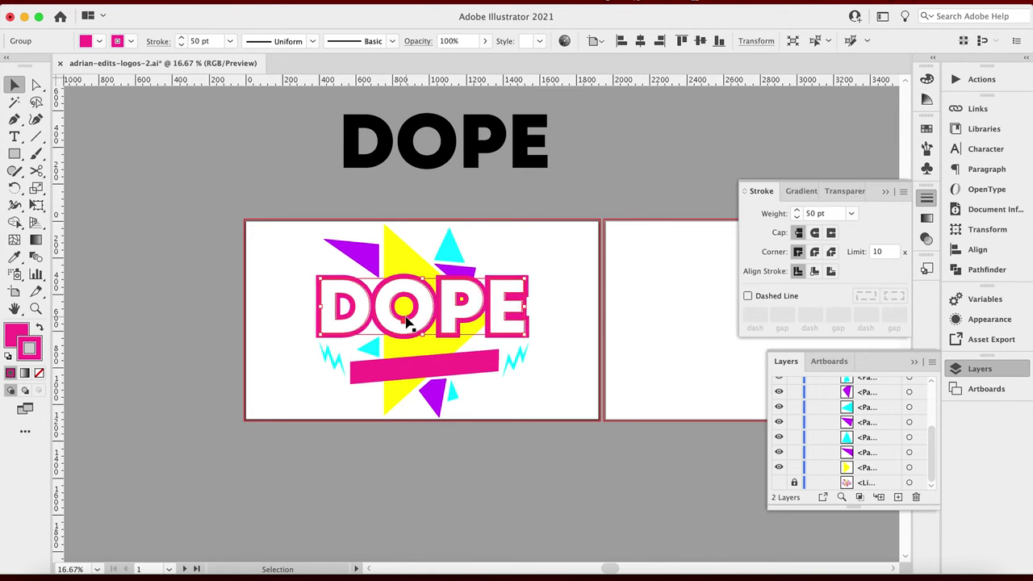
pyautogui.click(545, 233)
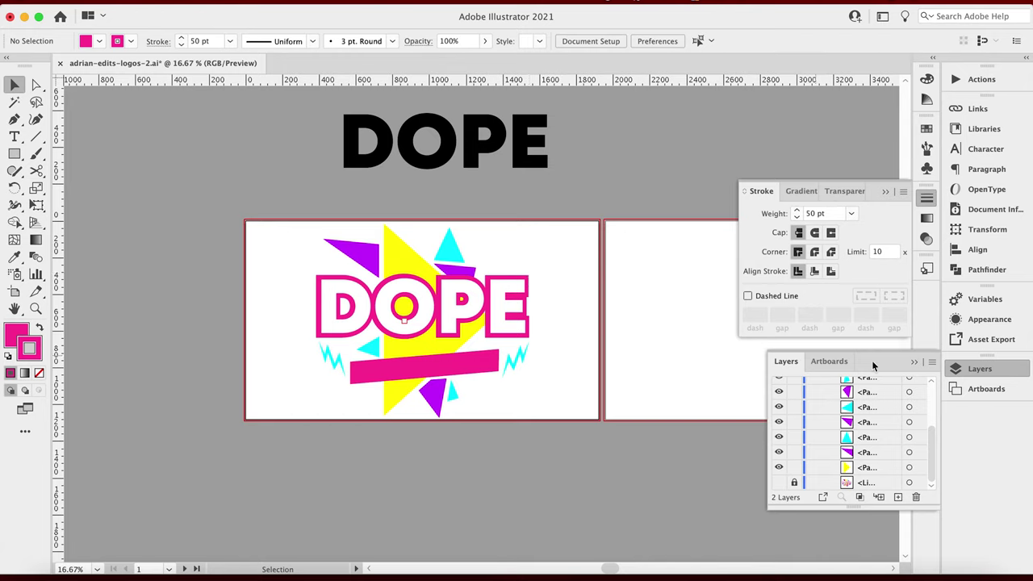
# Step: Make the placed logo image visible again beneath the redrawn shapes
pyautogui.click(914, 362)
pyautogui.click(976, 369)
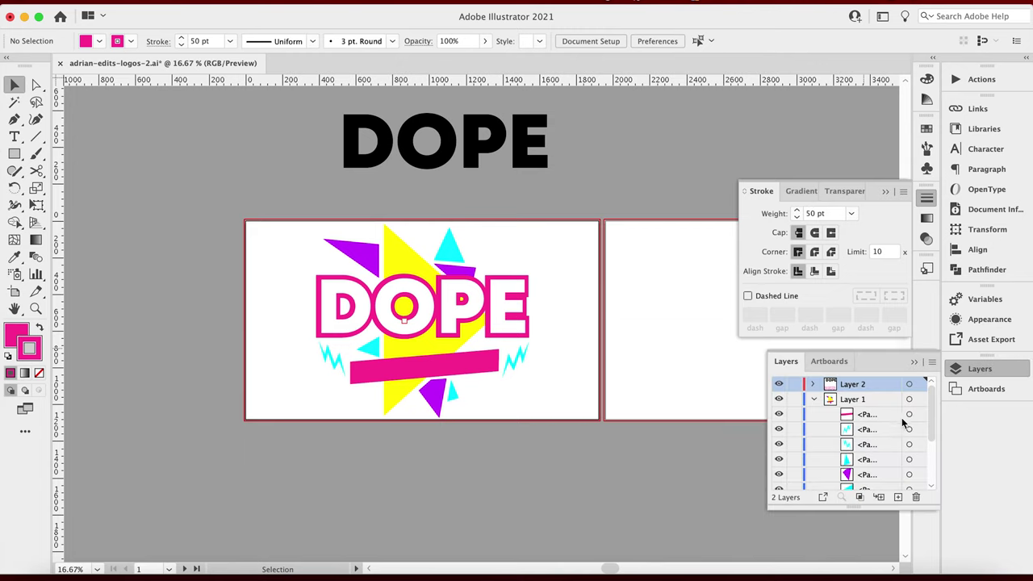
pyautogui.click(778, 482)
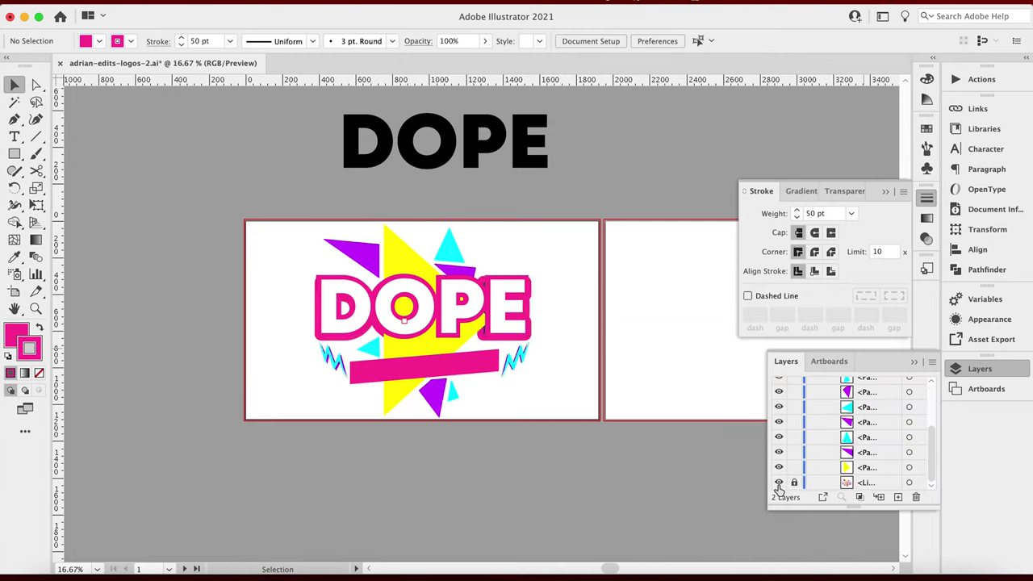
# Step: Toggle the visibility of Layer 2 to compare the redrawn DOPE lettering with the original logo
pyautogui.click(521, 327)
pyautogui.scroll(5, 848, 424)
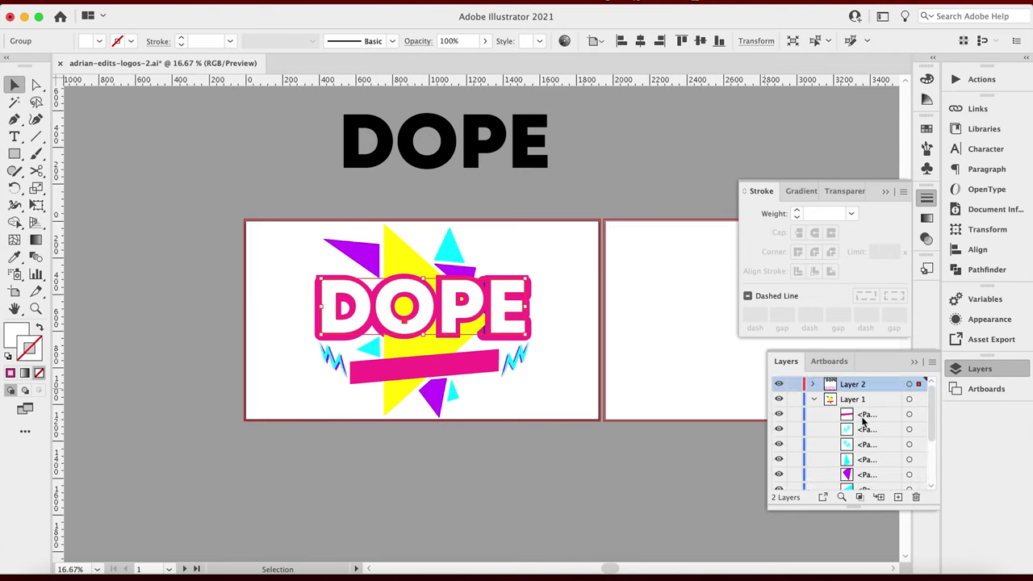
pyautogui.click(779, 384)
pyautogui.click(779, 385)
pyautogui.click(779, 385)
pyautogui.click(779, 384)
pyautogui.click(779, 385)
pyautogui.click(778, 385)
pyautogui.click(779, 385)
pyautogui.click(780, 385)
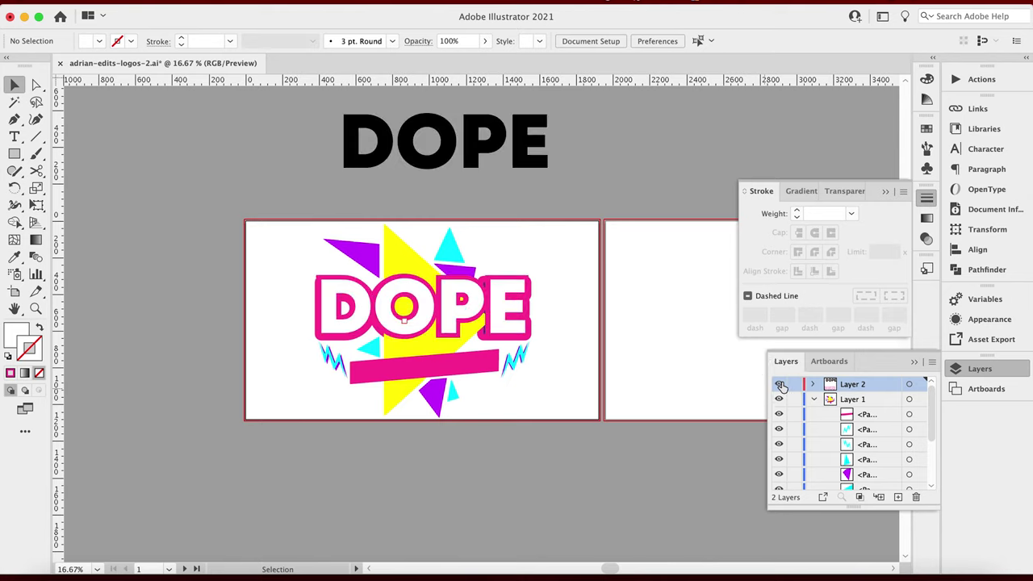
pyautogui.click(780, 386)
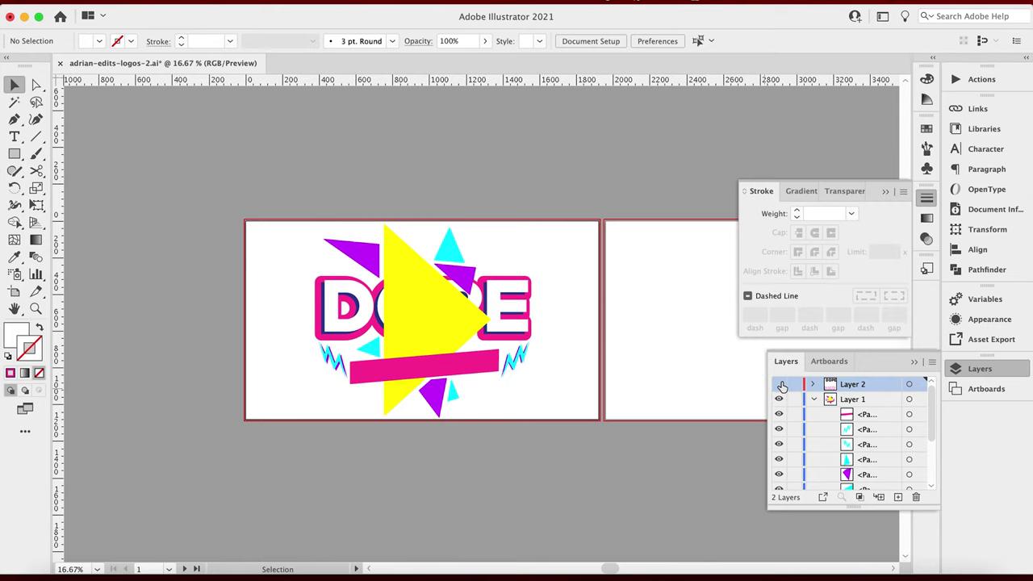
pyautogui.click(780, 385)
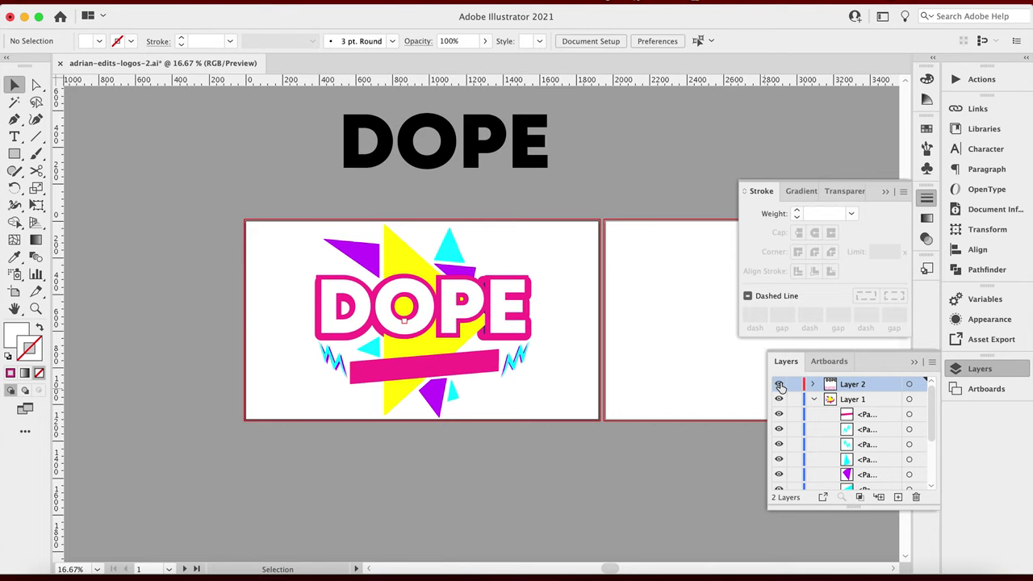
# Step: Hide the placed logo image to inspect the redrawn lettering, select the white letters, and show the image again
pyautogui.scroll(-5, 818, 432)
pyautogui.click(780, 483)
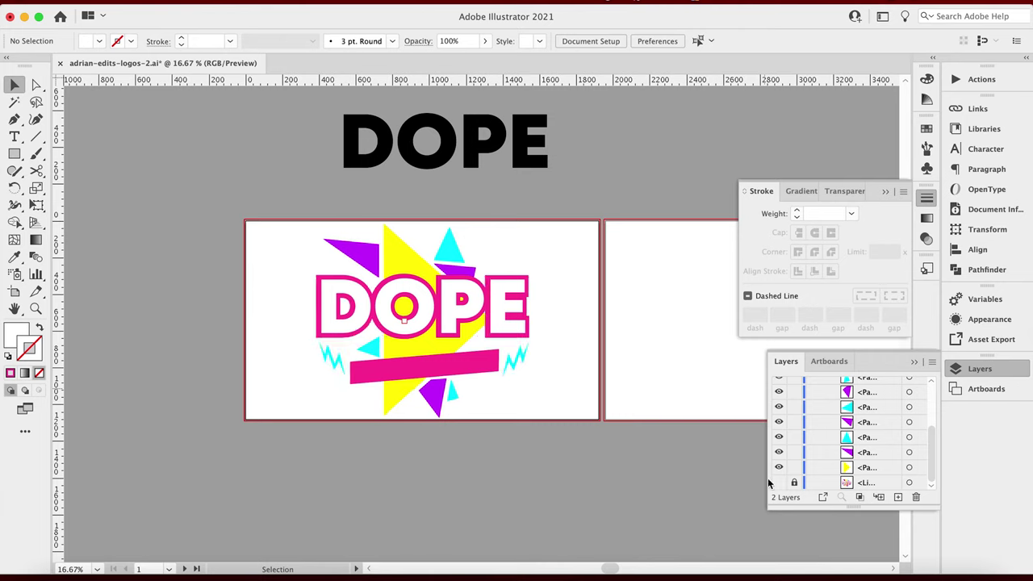
pyautogui.click(511, 297)
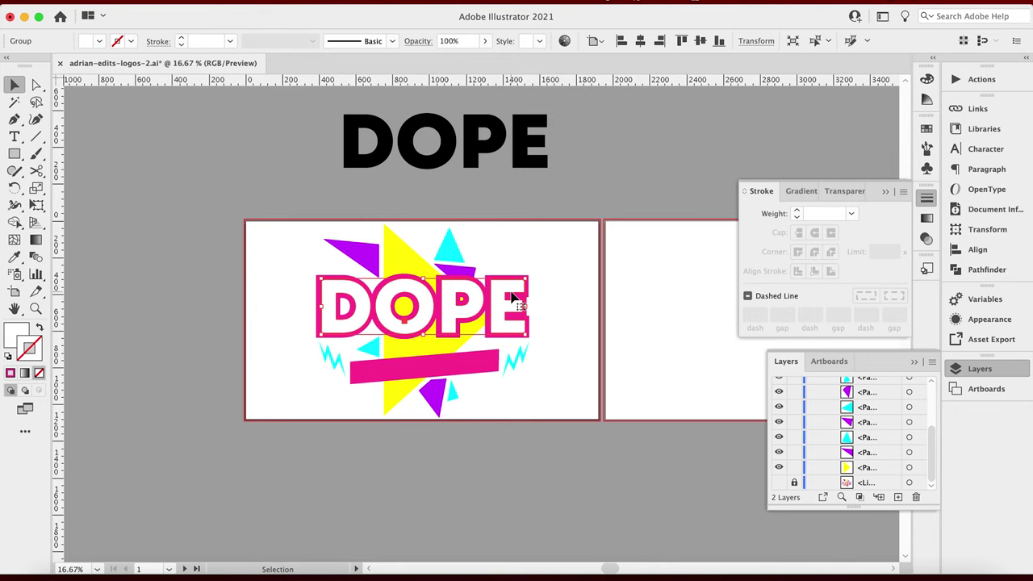
pyautogui.click(780, 483)
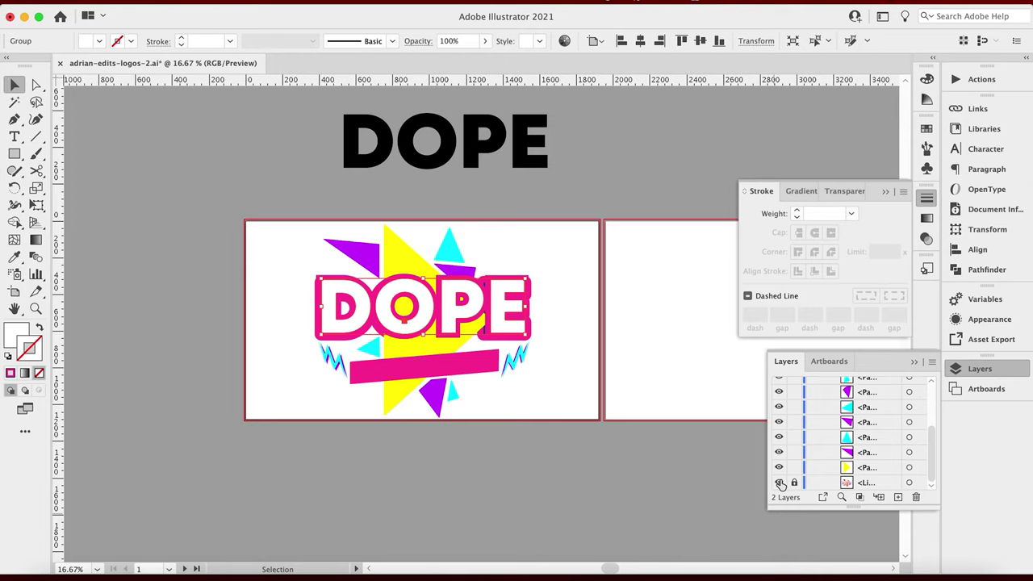
# Step: Hide the placed logo image and give a copy of the white DOPE letters a purple stroke with no fill
pyautogui.click(780, 483)
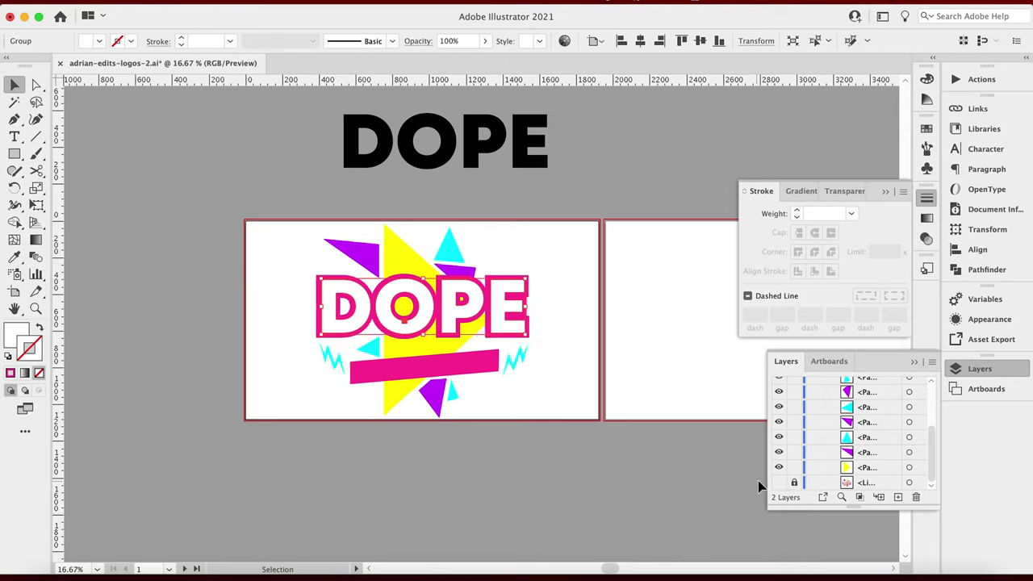
pyautogui.click(591, 481)
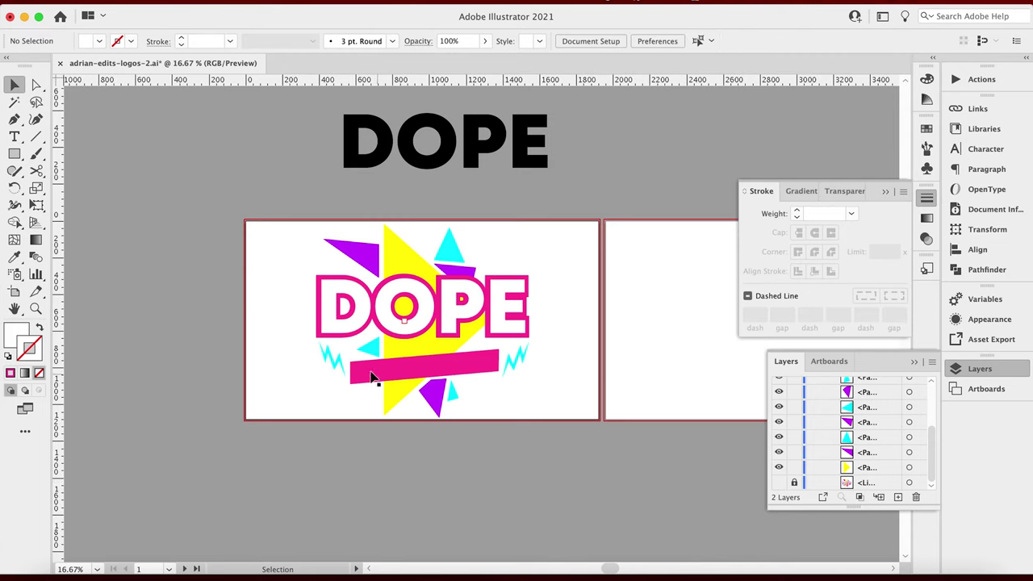
pyautogui.click(361, 323)
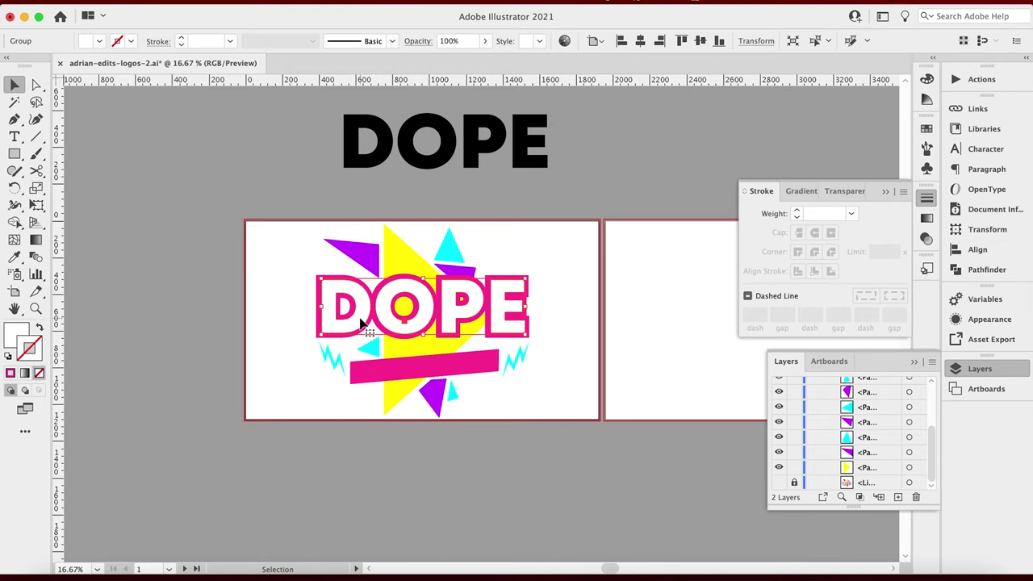
pyautogui.moveTo(360, 322); pyautogui.dragTo(358, 321)
pyautogui.click(39, 327)
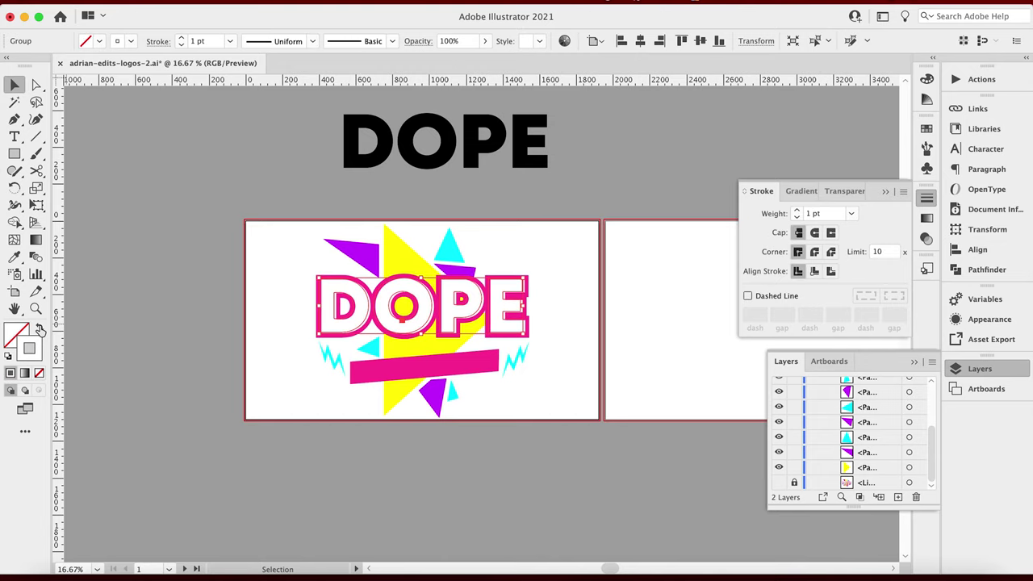
pyautogui.click(13, 258)
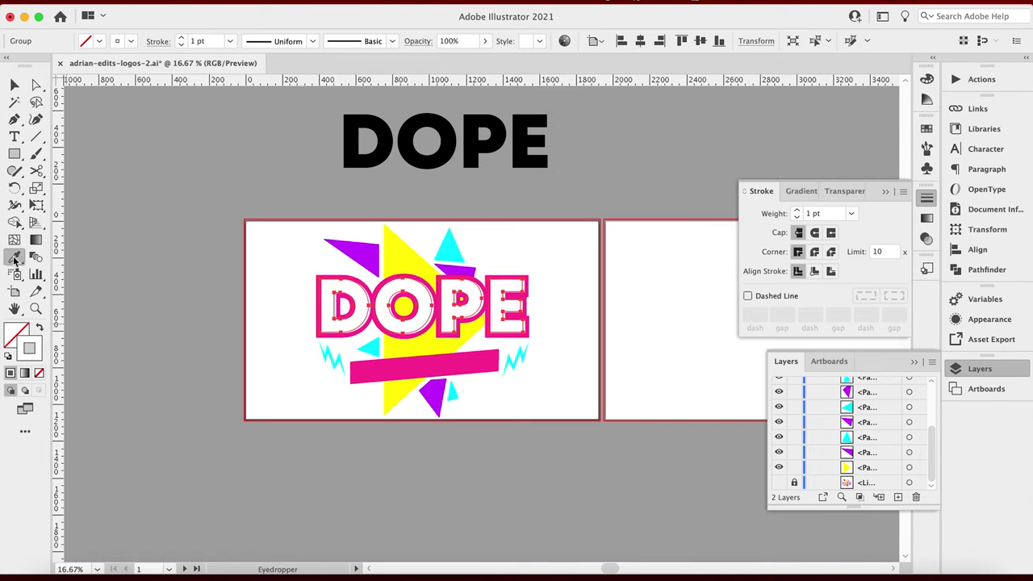
pyautogui.click(454, 265)
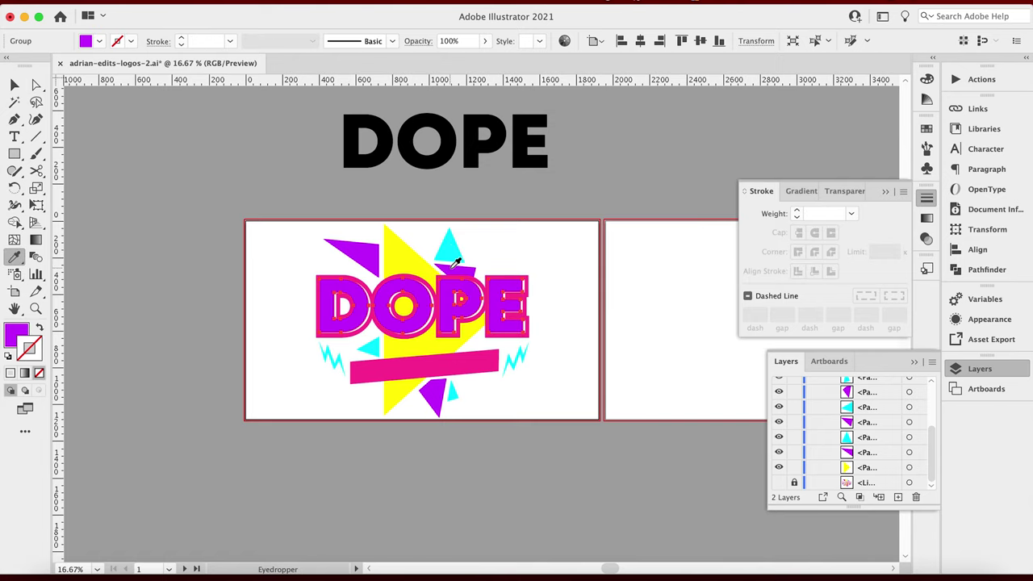
pyautogui.press('v')
pyautogui.click(40, 328)
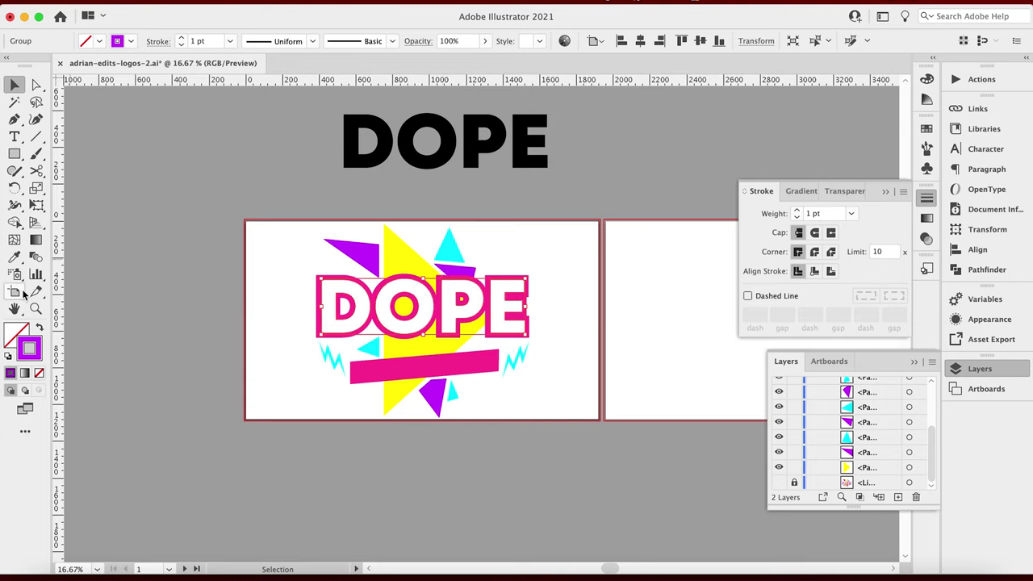
# Step: Set the purple DOPE stroke to 8 pt and align it to the outside of the letters
pyautogui.click(182, 37)
pyautogui.click(182, 38)
pyautogui.click(181, 37)
pyautogui.click(181, 37)
pyautogui.click(181, 37)
pyautogui.click(182, 37)
pyautogui.click(181, 37)
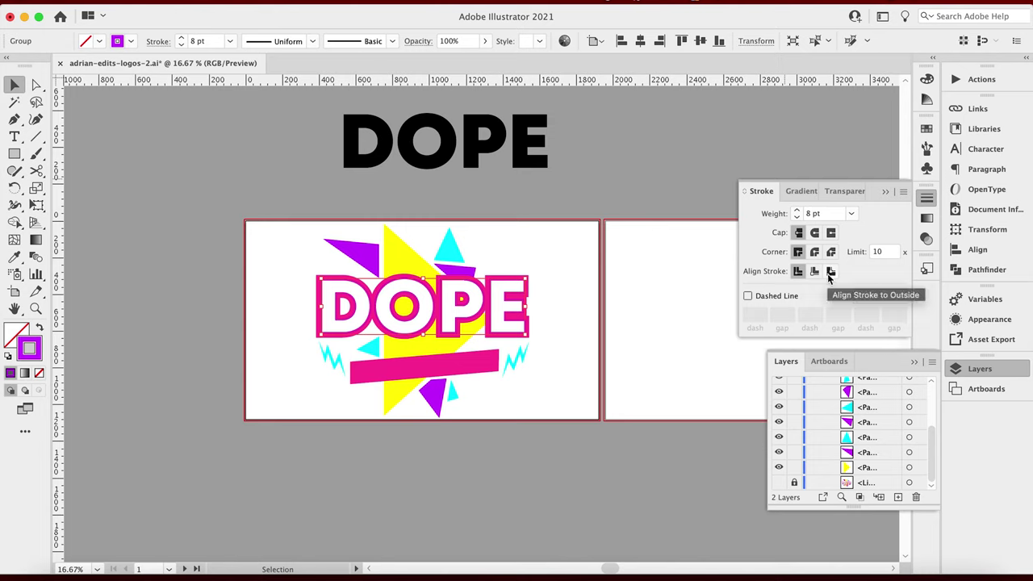
pyautogui.click(831, 272)
pyautogui.press('super+alt+bracketright')
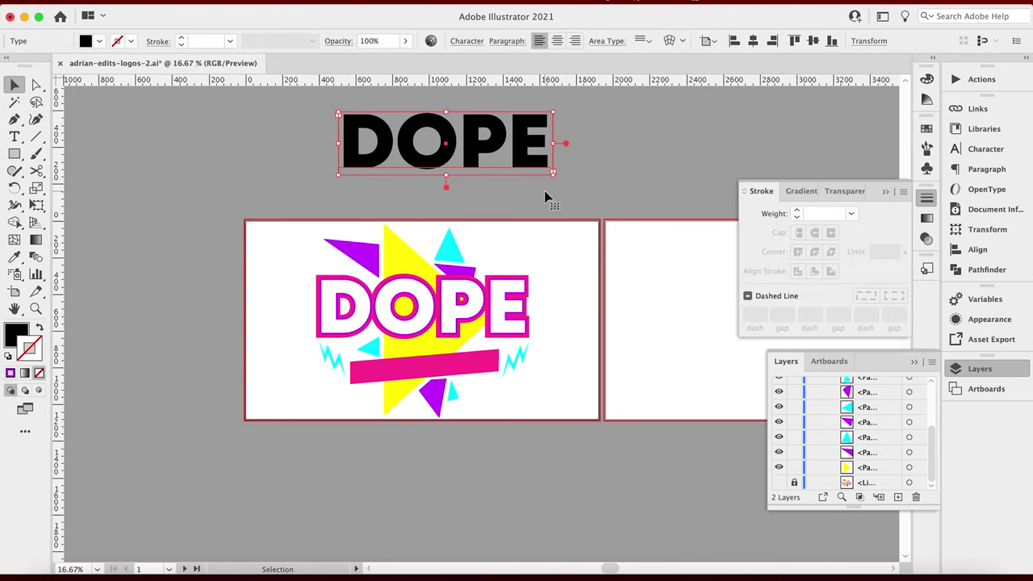
pyautogui.click(645, 167)
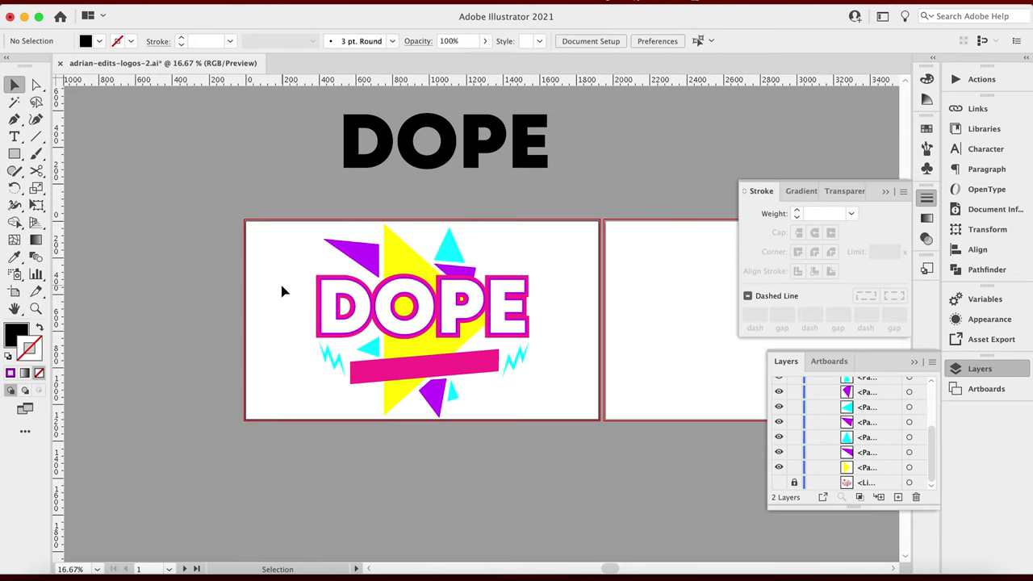
# Step: Nudge the whole outlined DOPE lettering slightly down and to the right over the background shapes
pyautogui.moveTo(266, 279); pyautogui.dragTo(339, 305)
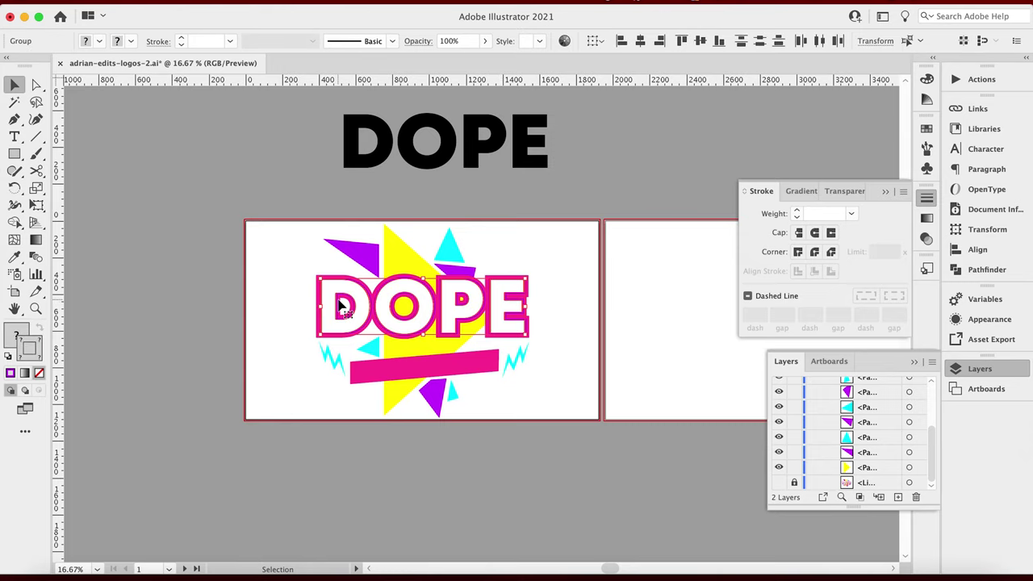
pyautogui.hotkey('shift', 'Down')
pyautogui.hotkey('shift', 'Down')
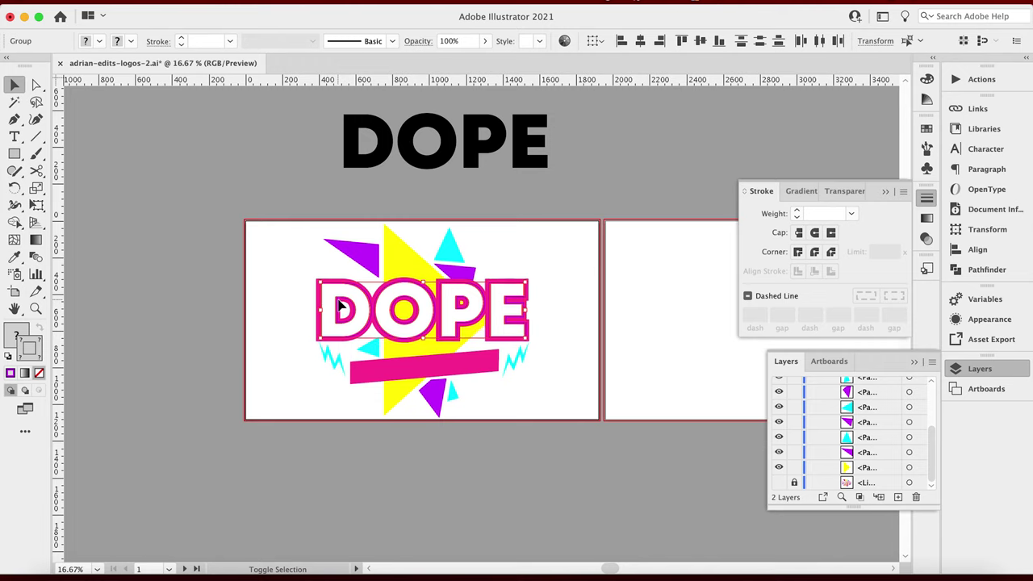
pyautogui.hotkey('shift', 'Right')
pyautogui.hotkey('shift', 'Right')
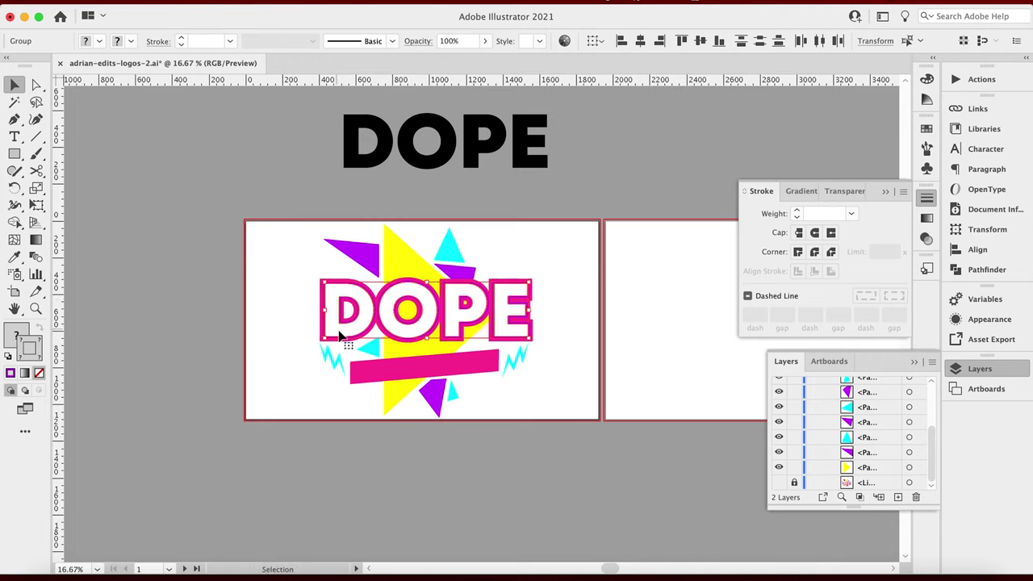
# Step: Adjust the cyan triangle below the D and the purple triangle above it to sit closer to the shifted lettering
pyautogui.click(371, 349)
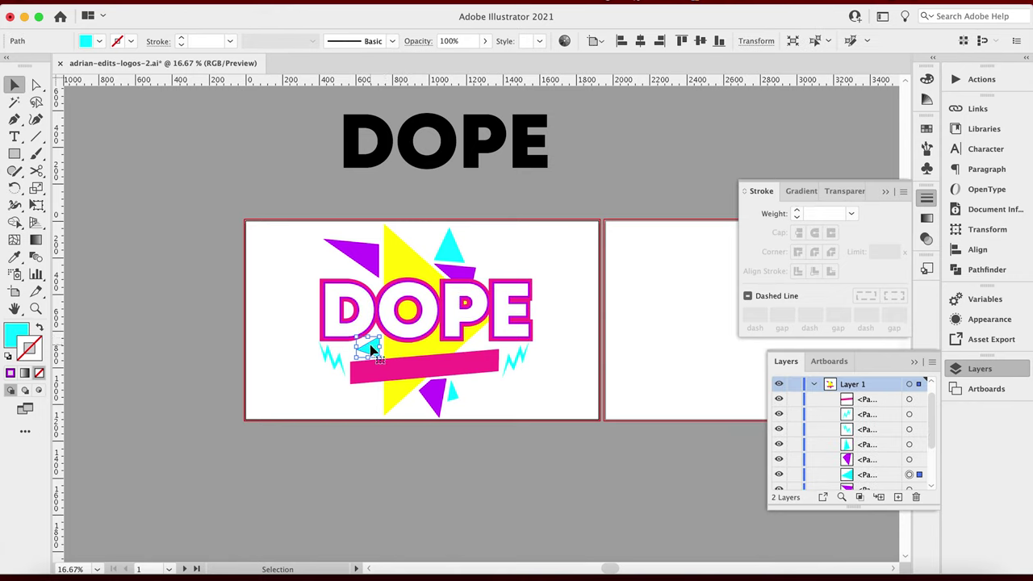
pyautogui.click(472, 417)
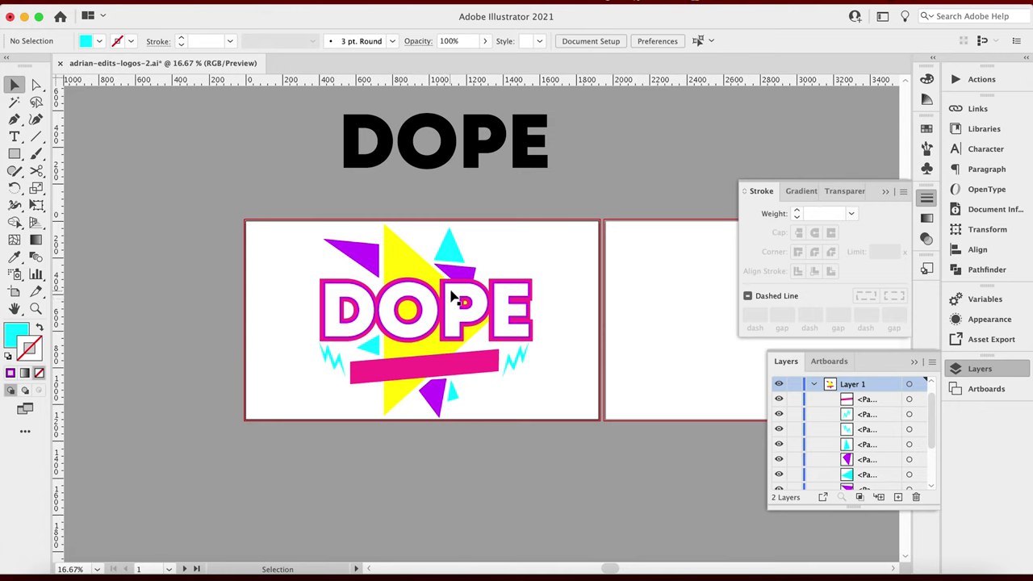
pyautogui.click(374, 274)
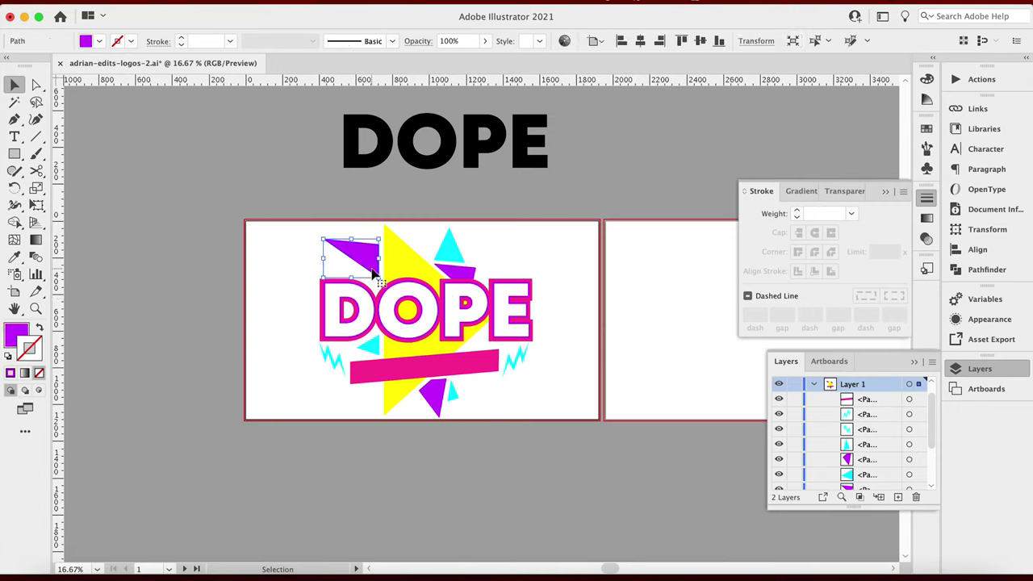
pyautogui.click(290, 272)
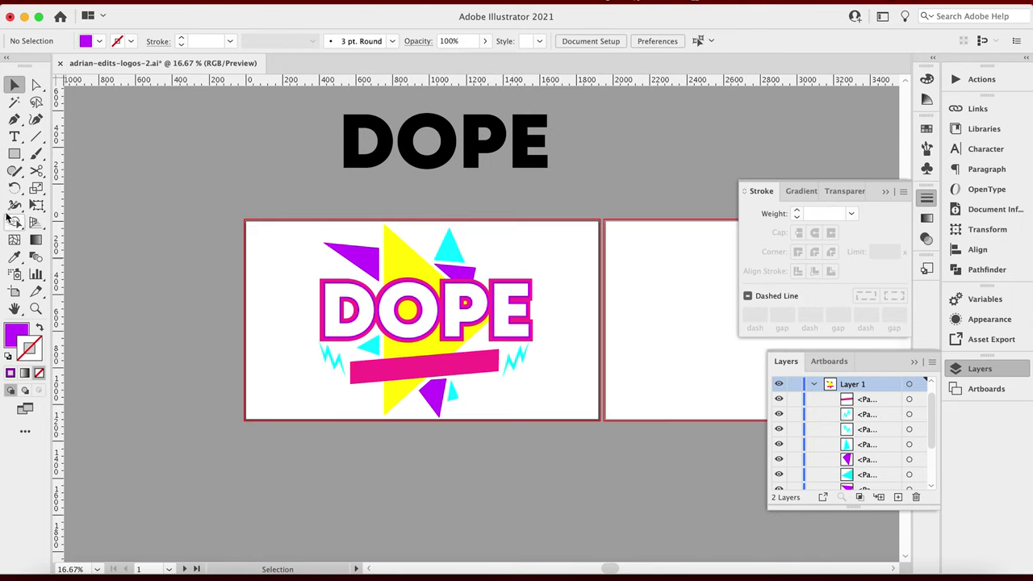
# Step: Add a text box containing SINCE THE 90'S just below the pink banner, about as wide as the banner
pyautogui.click(14, 139)
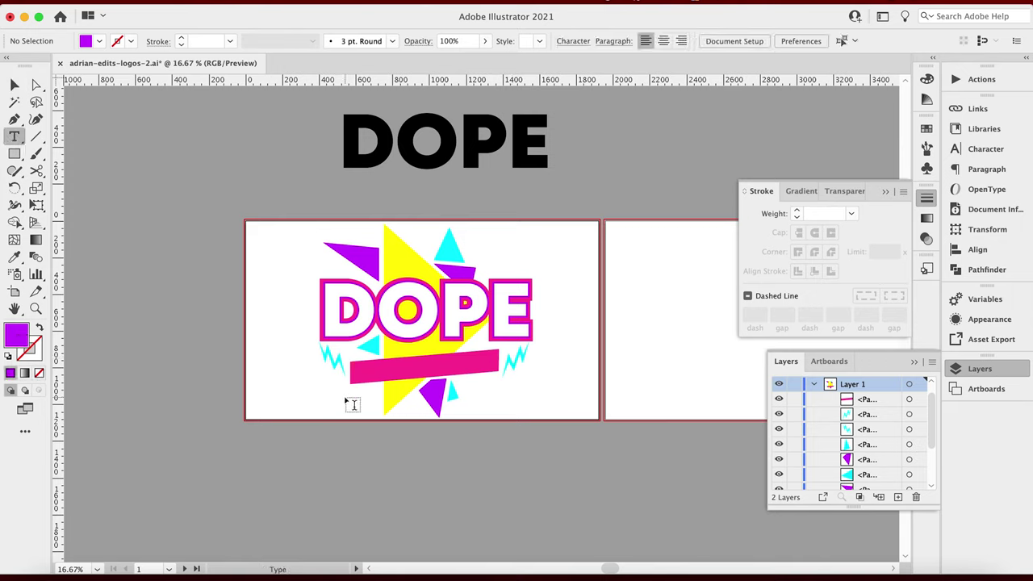
pyautogui.moveTo(350, 395); pyautogui.dragTo(478, 400)
pyautogui.moveTo(496, 414); pyautogui.dragTo(498, 414)
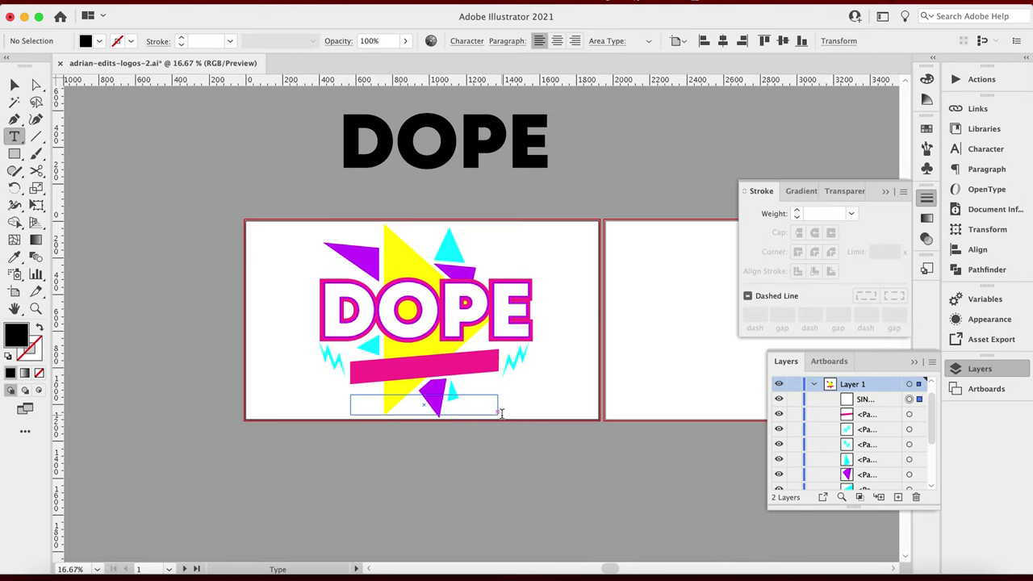
pyautogui.click(14, 85)
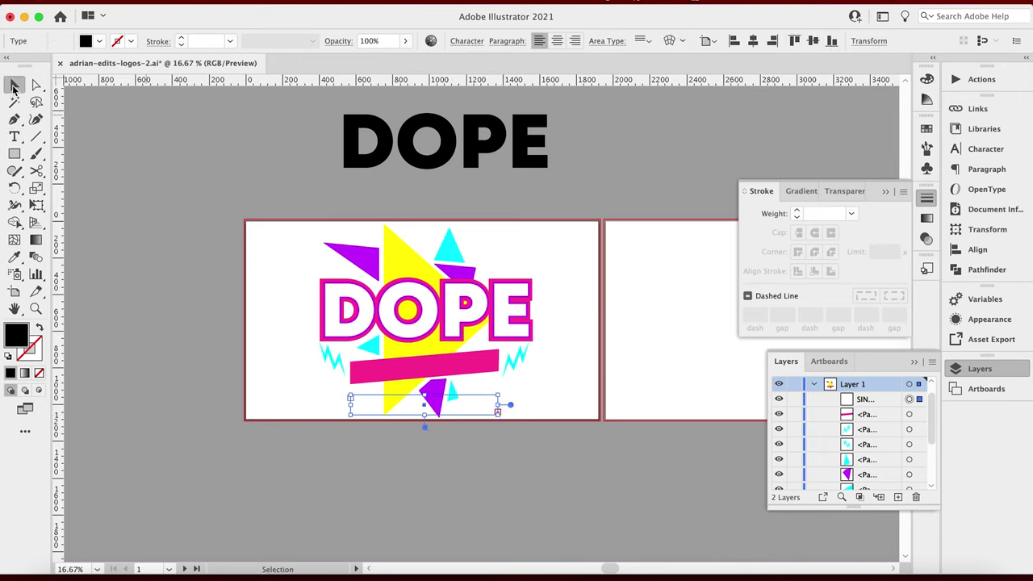
# Step: Reduce the font size of the SINCE THE 90'S text to 110 pt
pyautogui.click(954, 149)
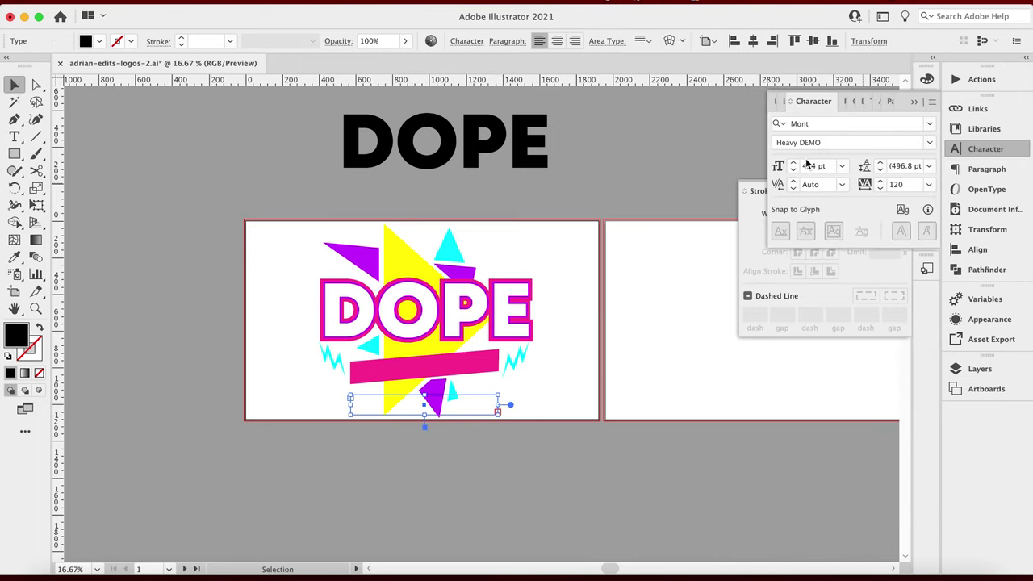
pyautogui.click(794, 170)
pyautogui.click(794, 171)
pyautogui.click(794, 170)
pyautogui.click(794, 170)
pyautogui.click(794, 170)
pyautogui.click(794, 171)
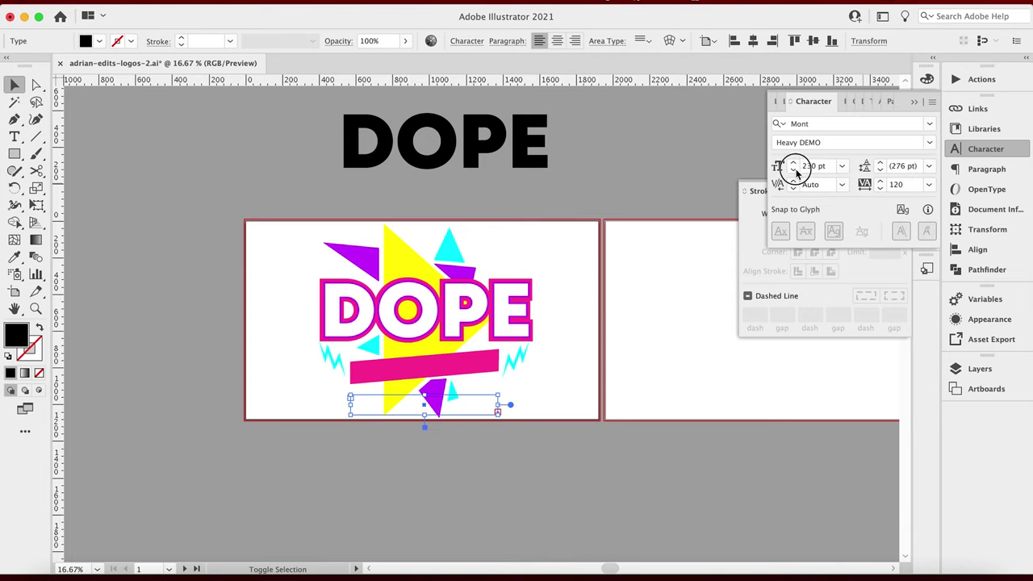
pyautogui.click(794, 171)
pyautogui.click(794, 170)
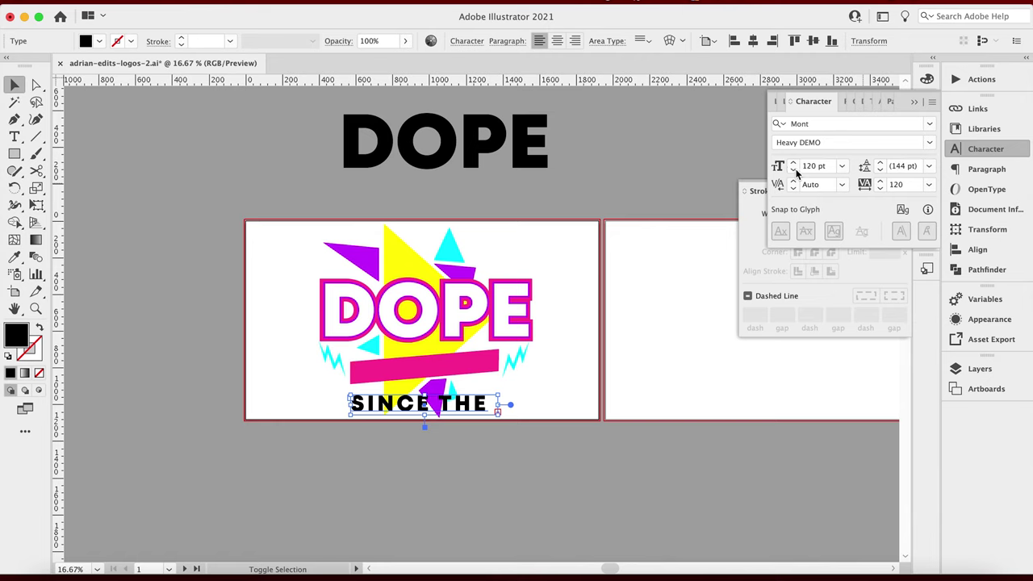
pyautogui.click(794, 170)
# Step: Set the tagline's font to Sutro Open Fill and resize its text box to fit the full line
pyautogui.click(839, 123)
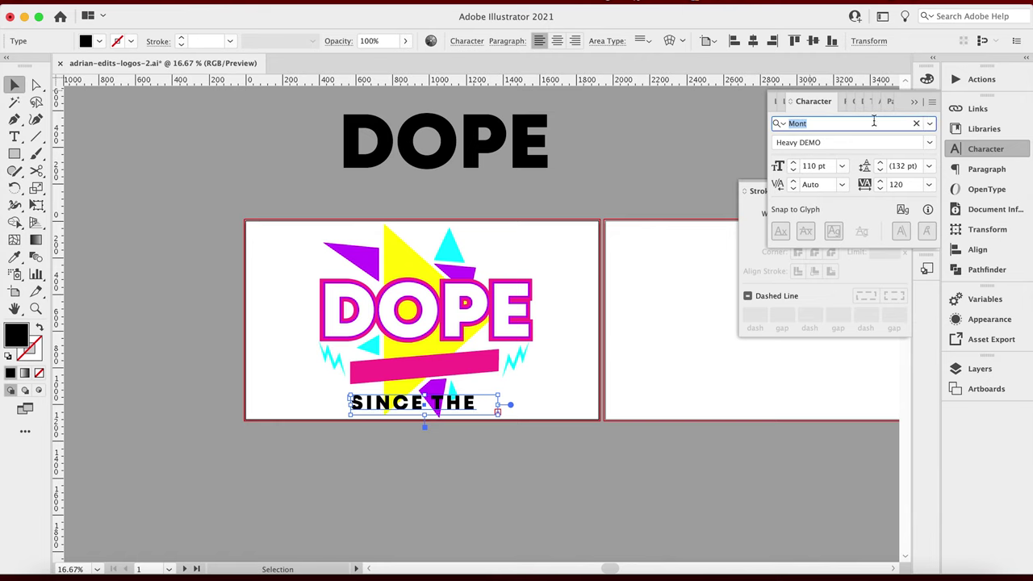
pyautogui.click(929, 124)
pyautogui.scroll(-15, 833, 351)
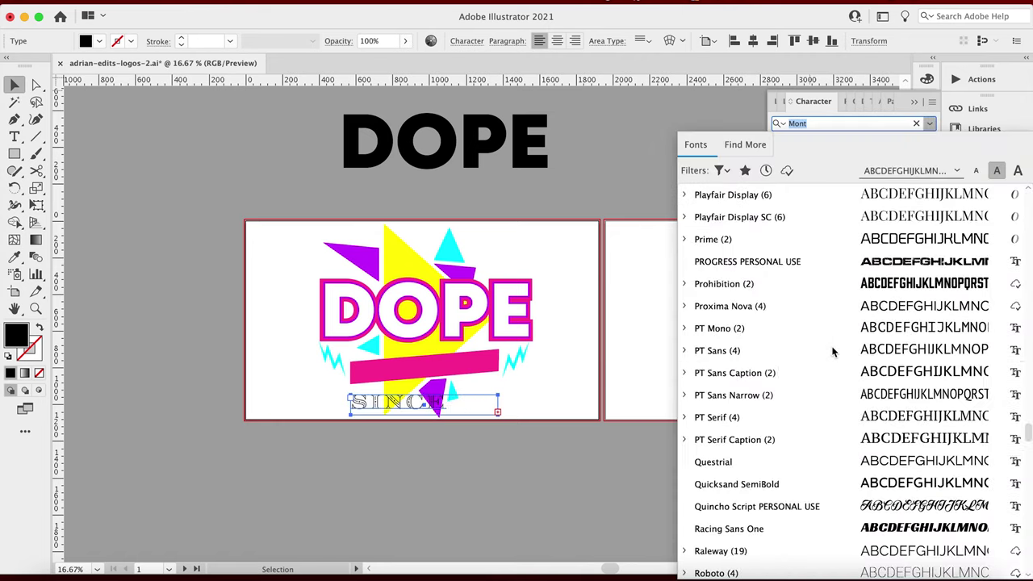
pyautogui.scroll(-20, 832, 351)
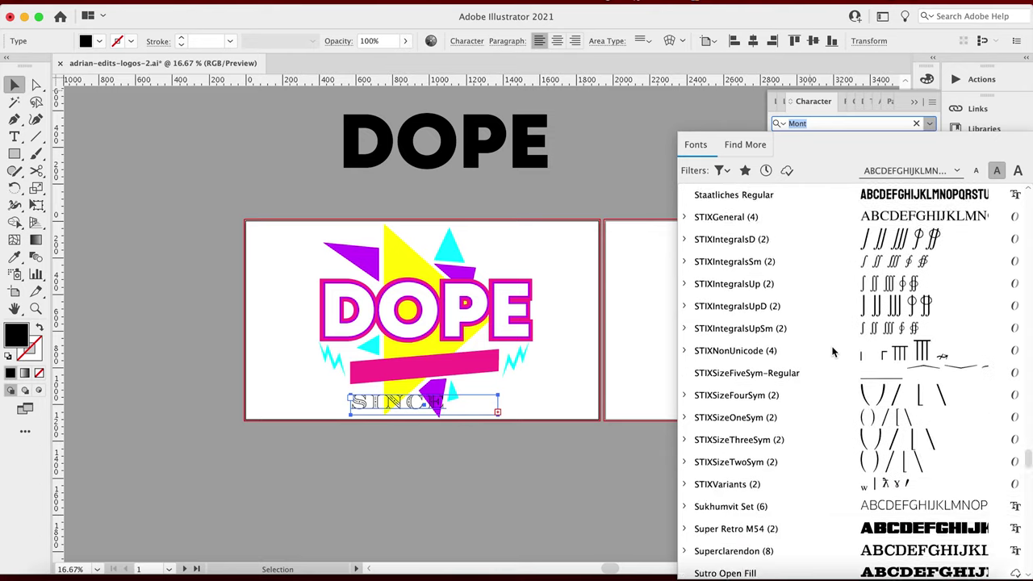
pyautogui.scroll(-2, 832, 351)
pyautogui.click(836, 350)
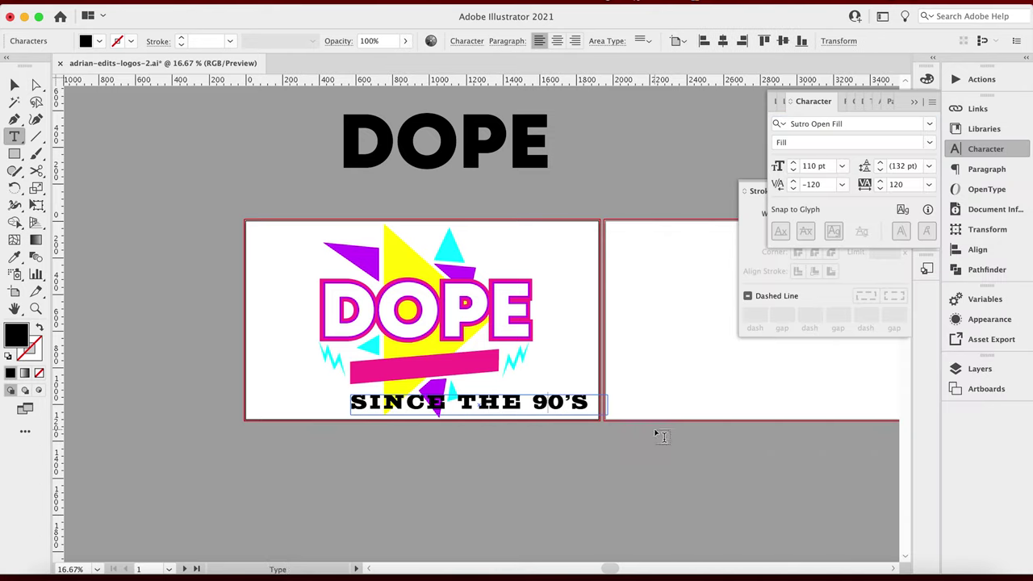
pyautogui.press('Escape')
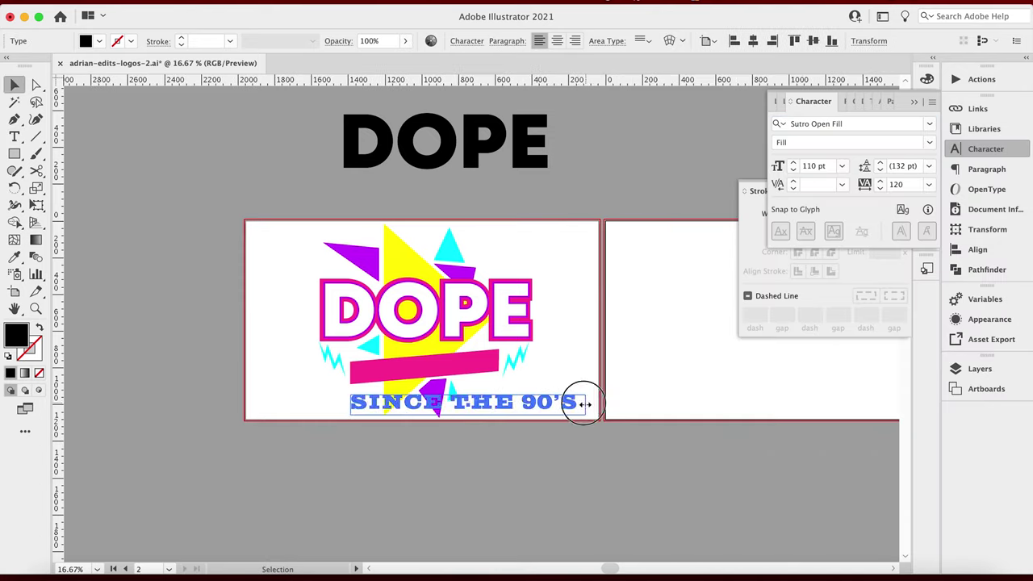
pyautogui.moveTo(605, 404); pyautogui.dragTo(570, 412)
# Step: Shear the tagline by 5° to follow the banner's slant and fit it onto the pink banner at 70 pt
pyautogui.rightClick(570, 412)
pyautogui.moveTo(671, 487)
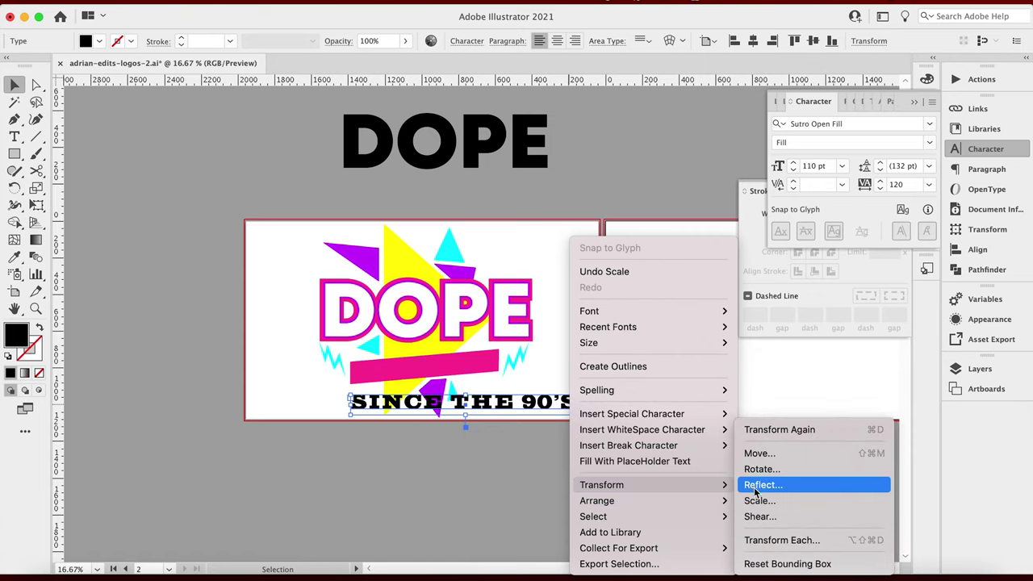
pyautogui.click(759, 516)
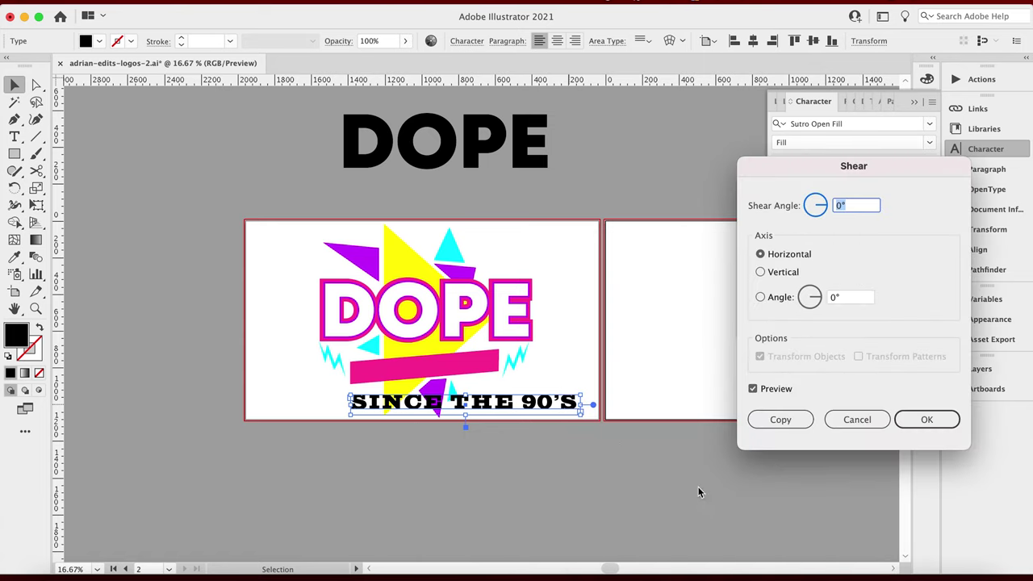
pyautogui.write('5')
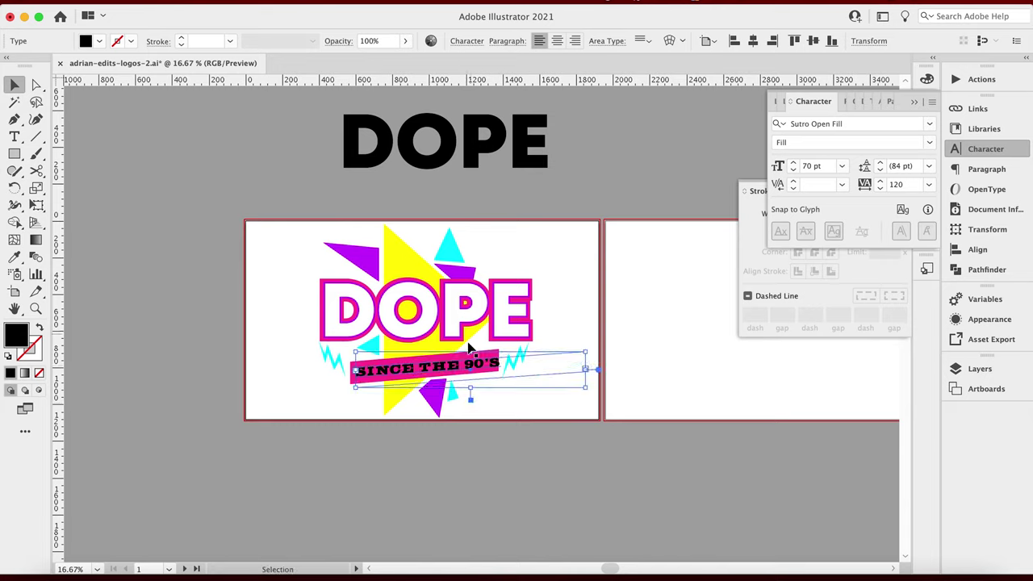
pyautogui.press('Return')
# Step: Recolor the SINCE THE 90'S tagline white by sampling the artboard's white area
pyautogui.click(14, 257)
pyautogui.click(250, 252)
pyautogui.press('v')
pyautogui.click(194, 279)
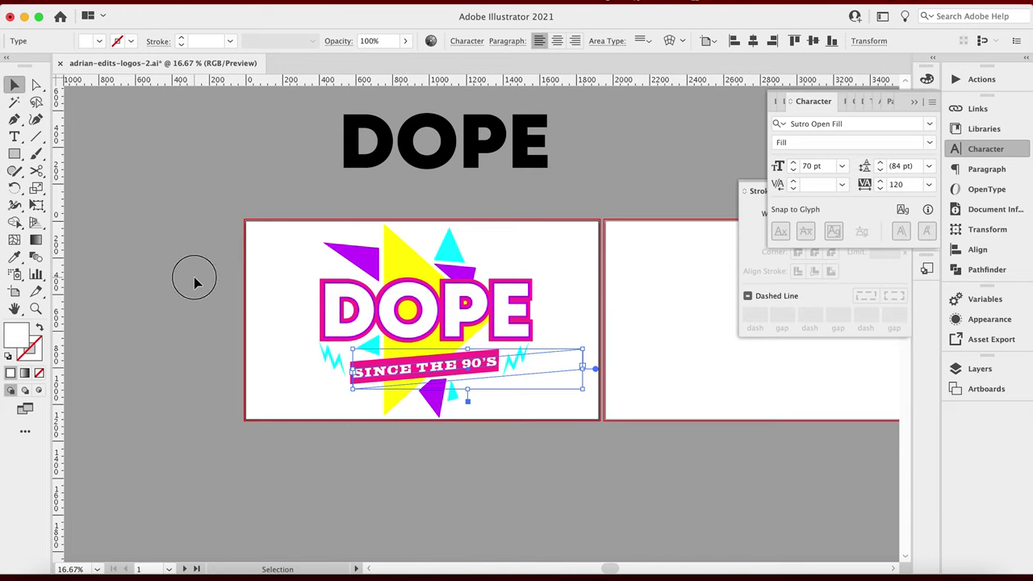
# Step: Move the pink banner and its tagline together slightly up toward the DOPE lettering
pyautogui.click(387, 371)
pyautogui.keyDown('shift'); pyautogui.click(410, 365); pyautogui.keyUp('shift')
pyautogui.press('Up')
pyautogui.press('Up')
pyautogui.press('Up')
pyautogui.press('Up')
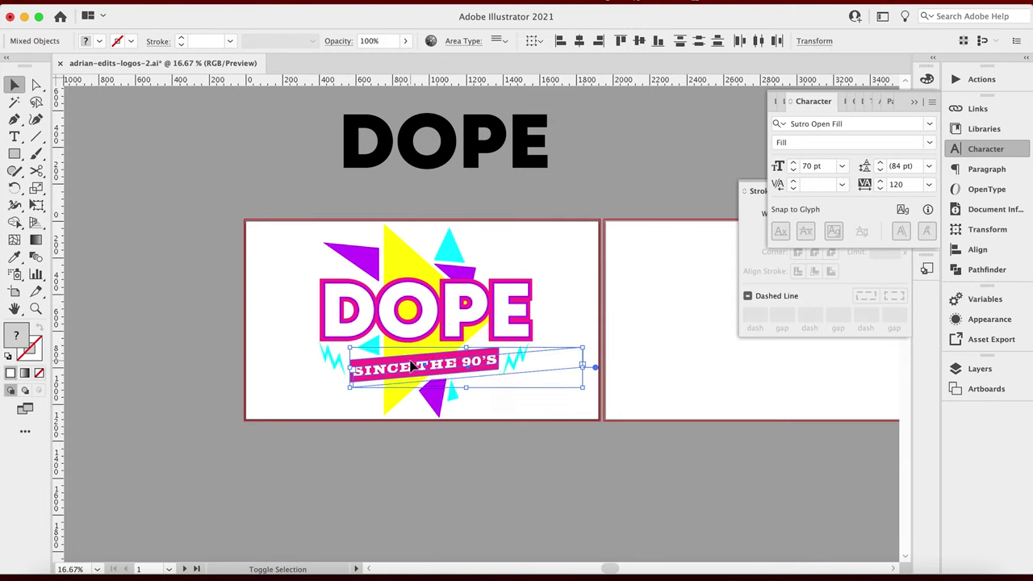
pyautogui.press('Down')
pyautogui.press('Down')
pyautogui.press('Down')
pyautogui.press('Down')
pyautogui.press('Down')
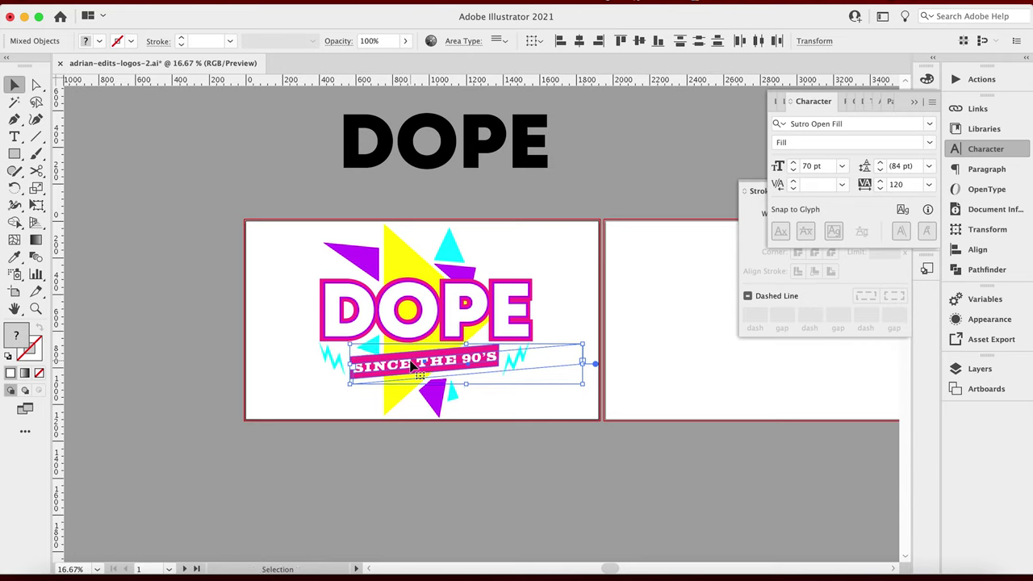
pyautogui.click(320, 387)
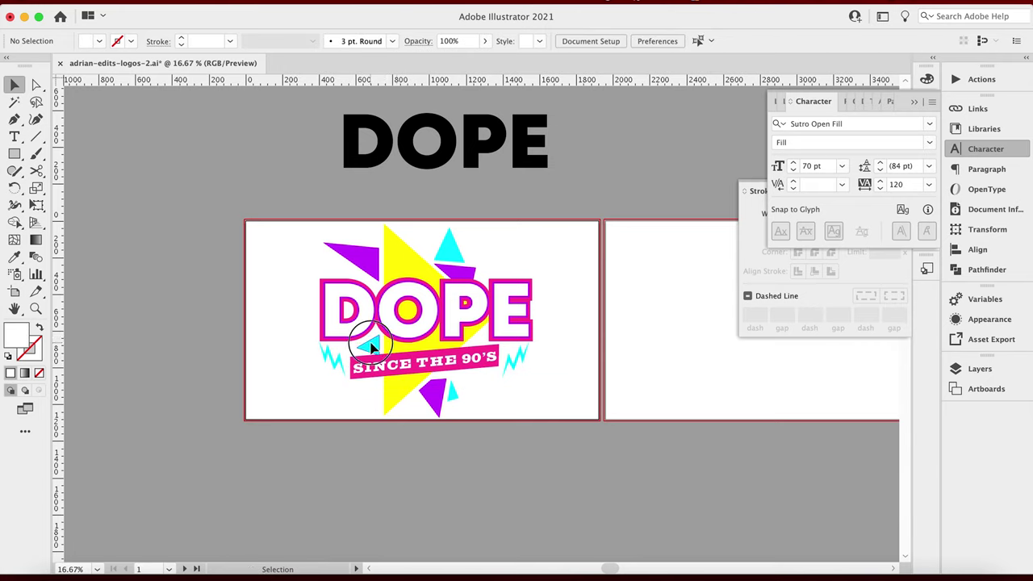
# Step: Nudge the small purple and cyan triangles below the DOPE lettering slightly upward around the pink banner
pyautogui.click(364, 345)
pyautogui.click(399, 365)
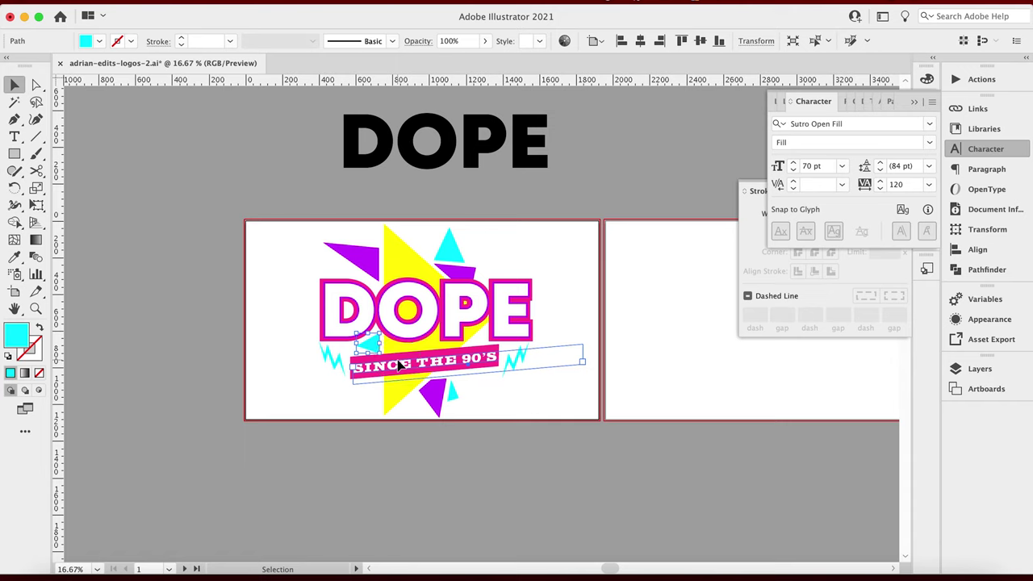
pyautogui.click(442, 391)
pyautogui.click(498, 422)
pyautogui.click(326, 358)
pyautogui.click(519, 372)
pyautogui.click(514, 373)
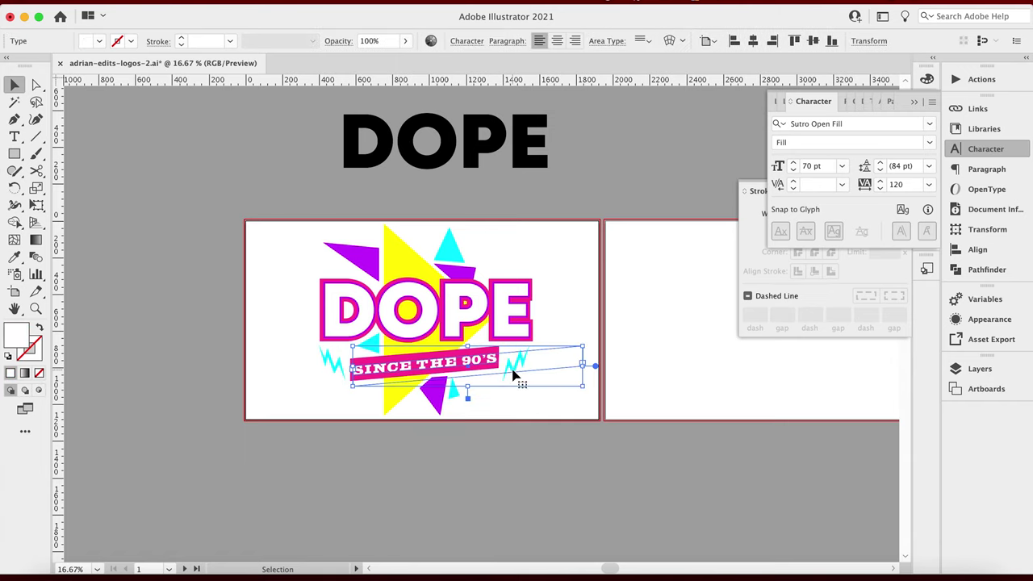
pyautogui.click(300, 364)
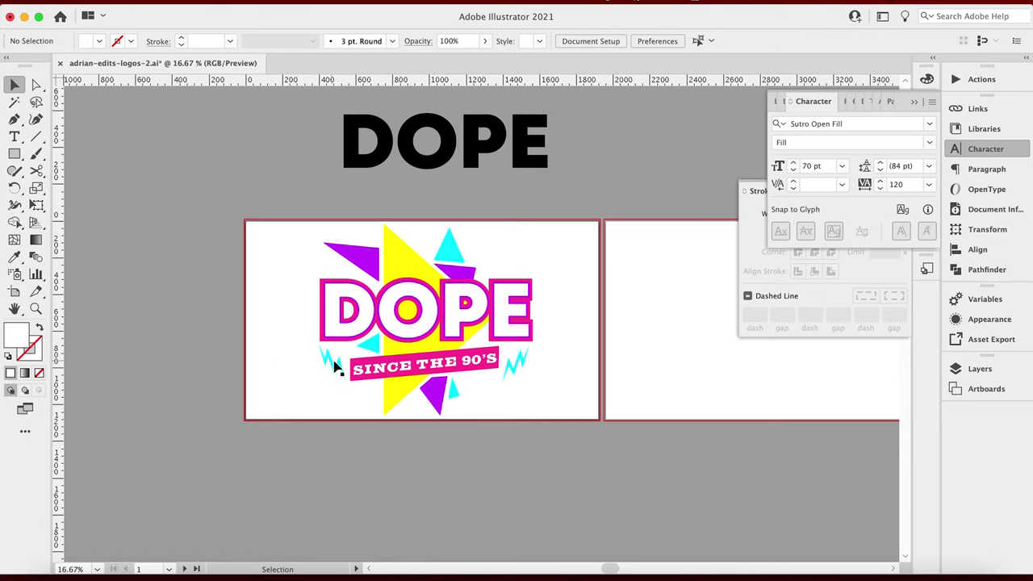
# Step: Duplicate both cyan zigzags with a slight offset and recolor the copies yellow by sampling the large yellow triangle
pyautogui.click(336, 368)
pyautogui.keyDown('shift'); pyautogui.click(520, 367); pyautogui.keyUp('shift')
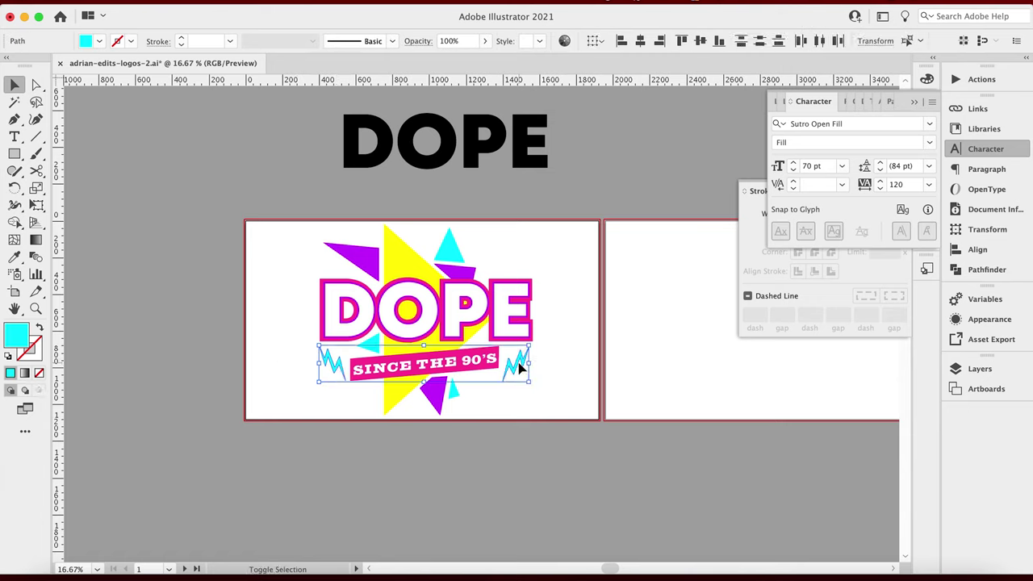
pyautogui.moveTo(520, 367); pyautogui.dragTo(521, 371)
pyautogui.click(13, 257)
pyautogui.click(405, 257)
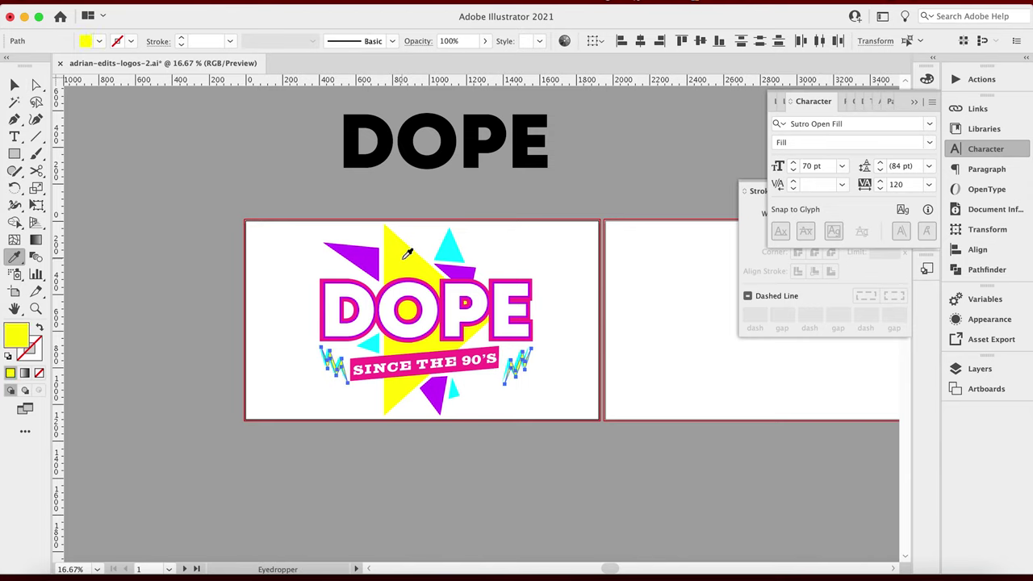
pyautogui.press('c')
pyautogui.click(204, 282)
pyautogui.press('Return')
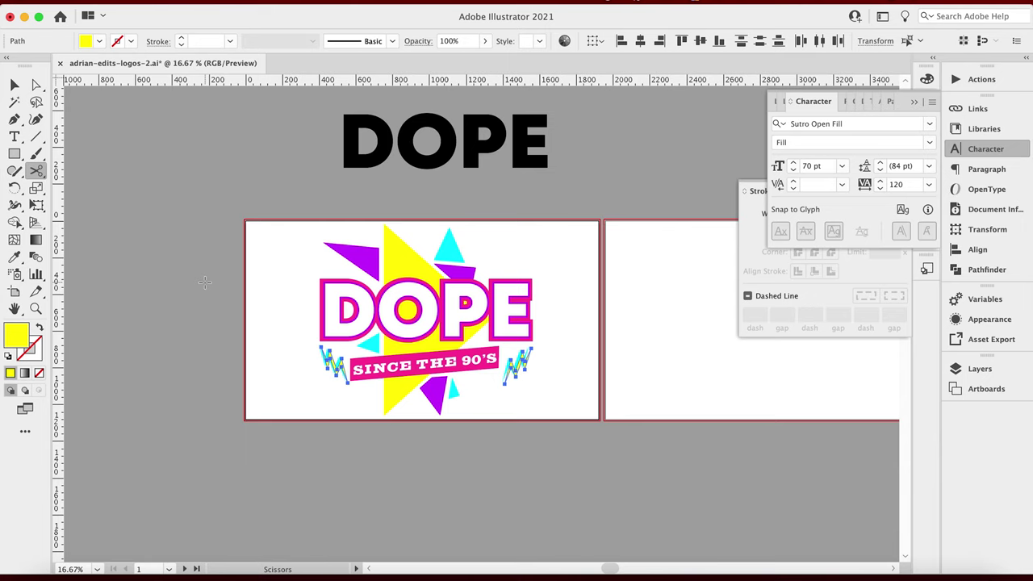
pyautogui.press('v')
pyautogui.click(191, 296)
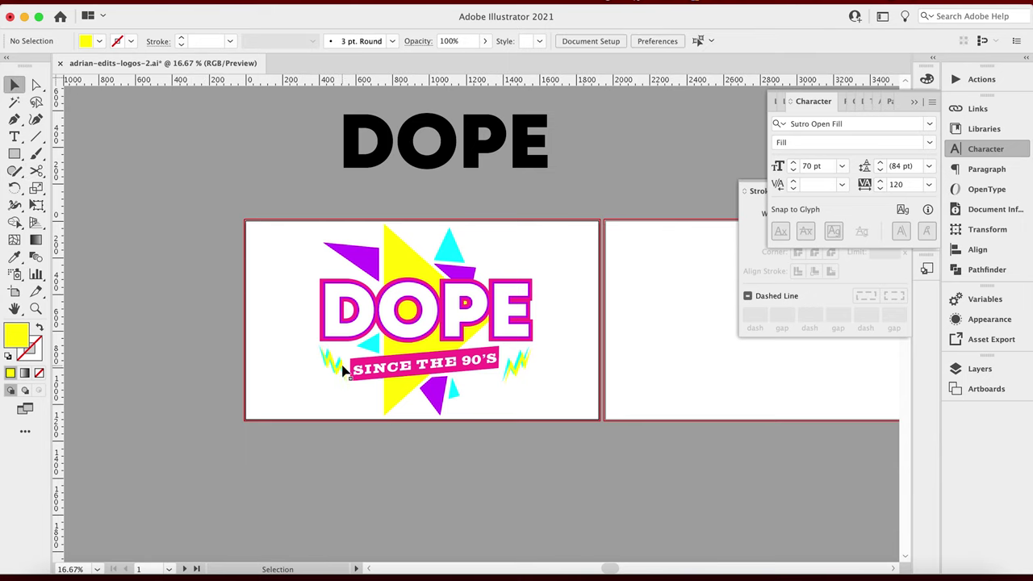
# Step: Adjust the yellow zigzag copy at the banner's left end so it closely shadows the cyan zigzag
pyautogui.click(344, 370)
pyautogui.press('a')
pyautogui.press('v')
pyautogui.scroll(-1, 323, 363)
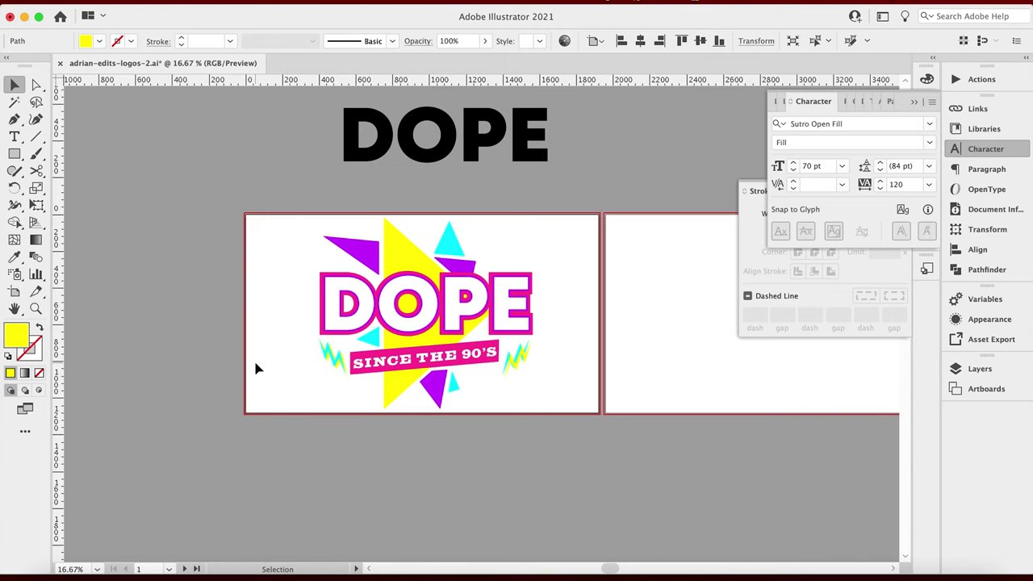
pyautogui.click(258, 368)
# Step: Shift the yellow zigzag copy at the banner's right end slightly left so it shadows its cyan zigzag
pyautogui.click(529, 364)
pyautogui.press('a')
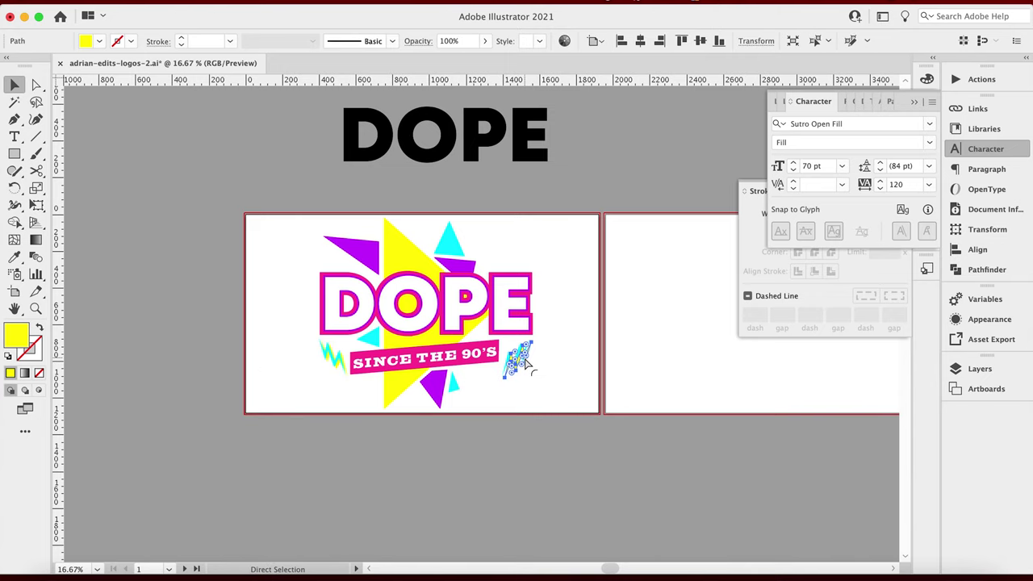
pyautogui.press('v')
pyautogui.click(536, 368)
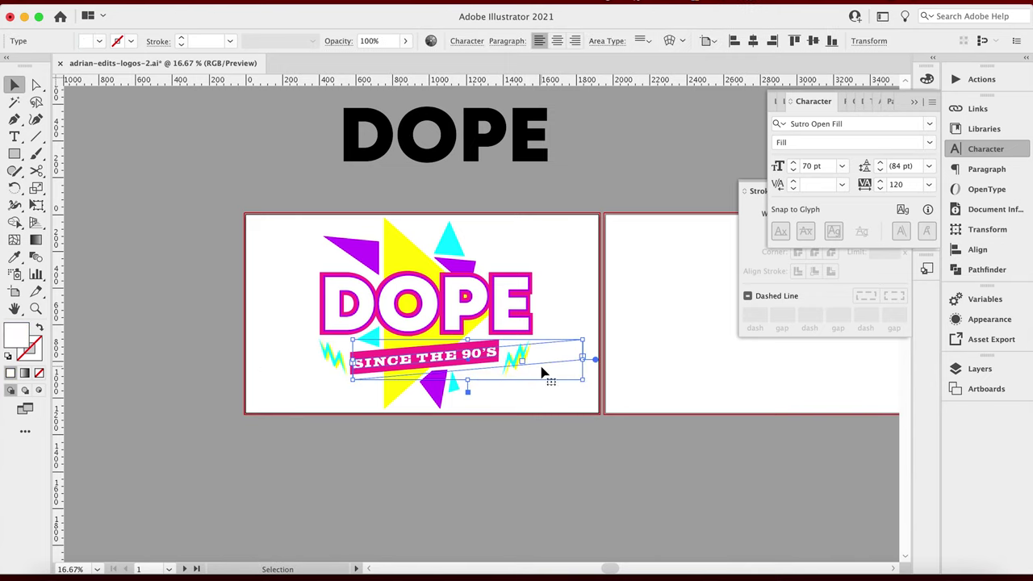
pyautogui.click(573, 401)
pyautogui.click(533, 364)
pyautogui.click(517, 373)
pyautogui.moveTo(525, 380); pyautogui.dragTo(528, 384)
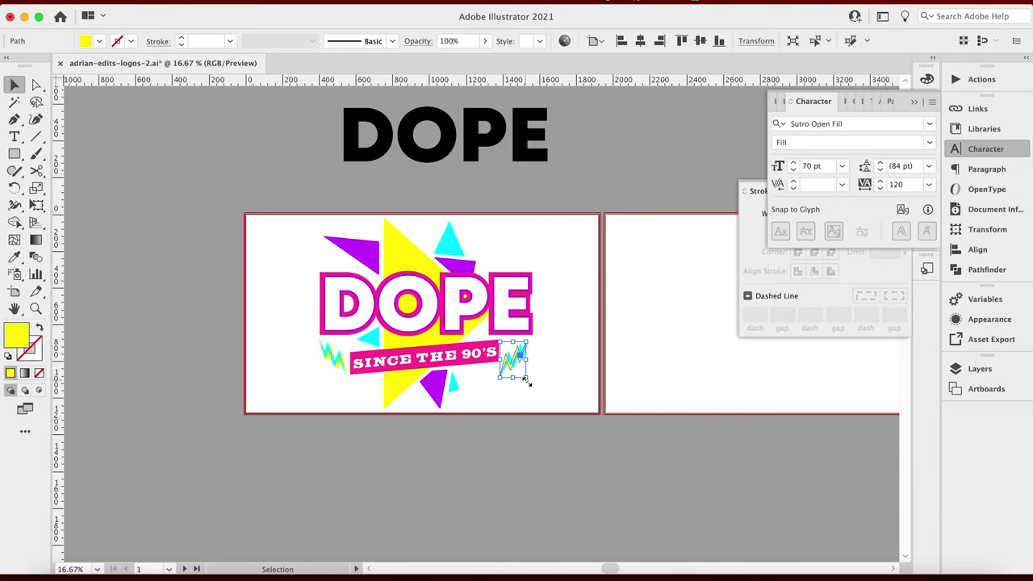
pyautogui.click(545, 374)
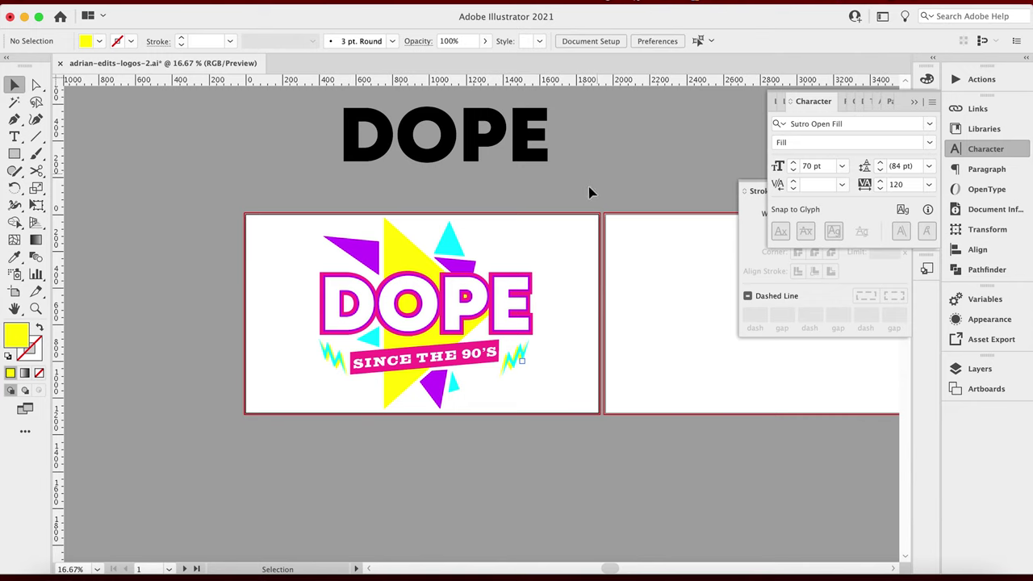
# Step: Move the spare black DOPE text farther up, away from the artboards
pyautogui.moveTo(627, 318); pyautogui.dragTo(479, 348)
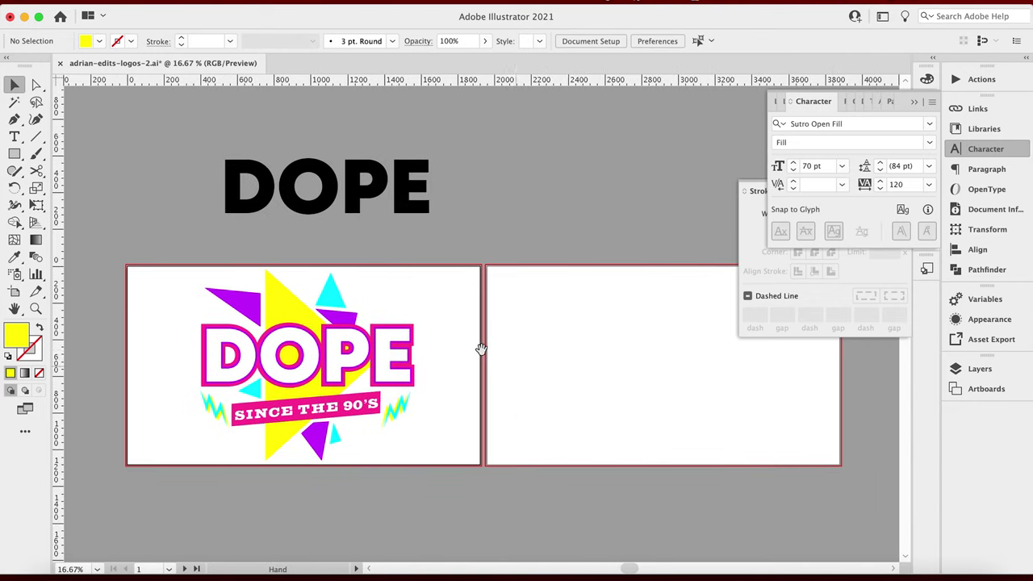
pyautogui.click(408, 190)
pyautogui.moveTo(407, 189); pyautogui.dragTo(376, 105)
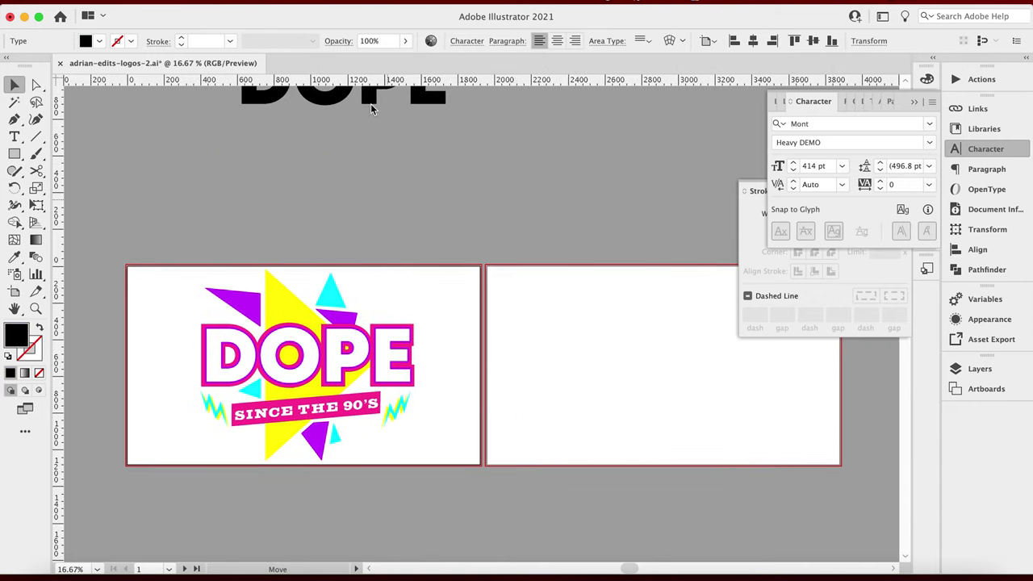
pyautogui.press('super+z')
pyautogui.moveTo(250, 193); pyautogui.dragTo(269, 83)
# Step: Place Dope Logo 1 PNG.png as a linked image beside the redrawn logo for comparison
pyautogui.click(116, 2)
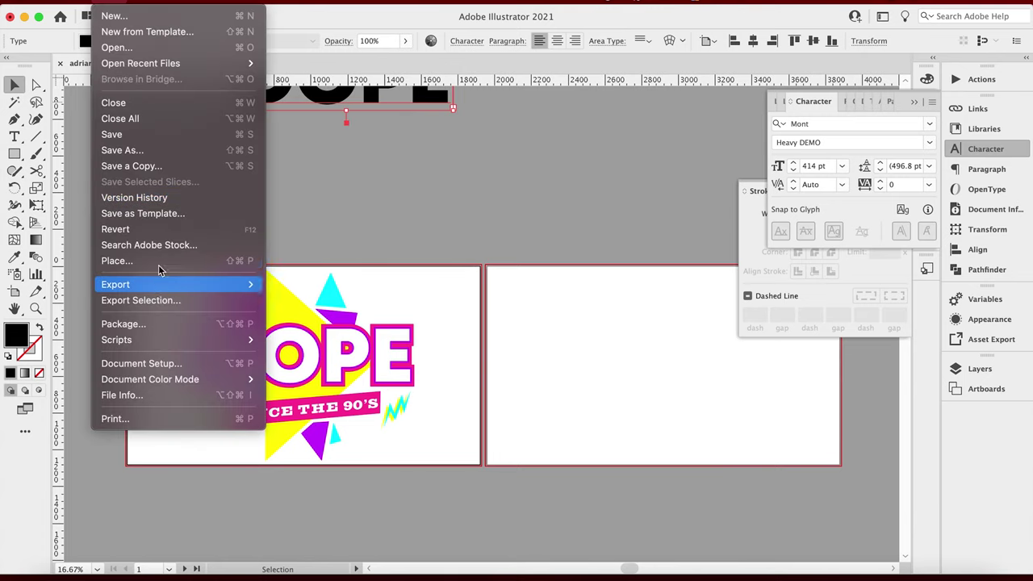
pyautogui.click(498, 260)
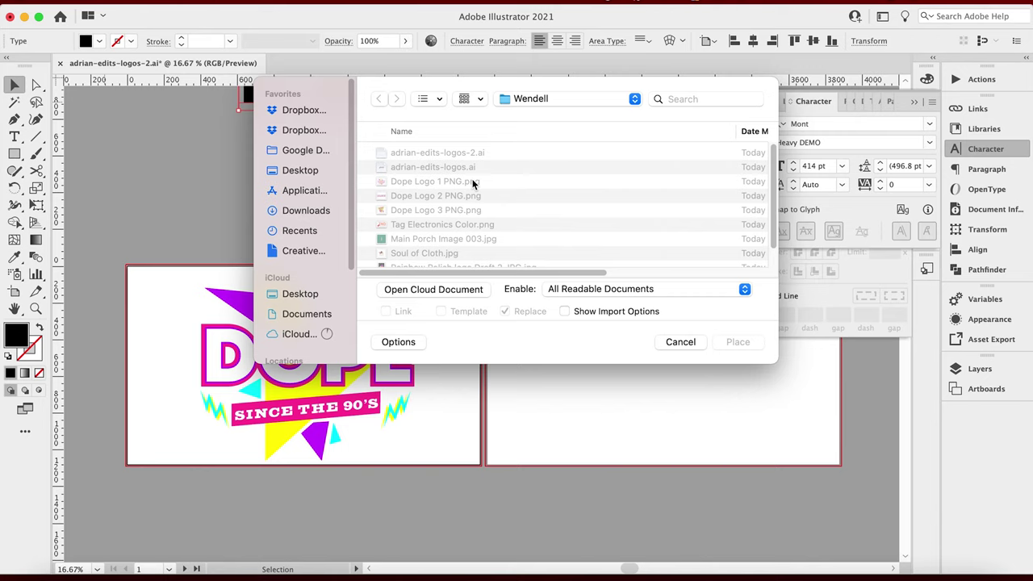
pyautogui.doubleClick(402, 183)
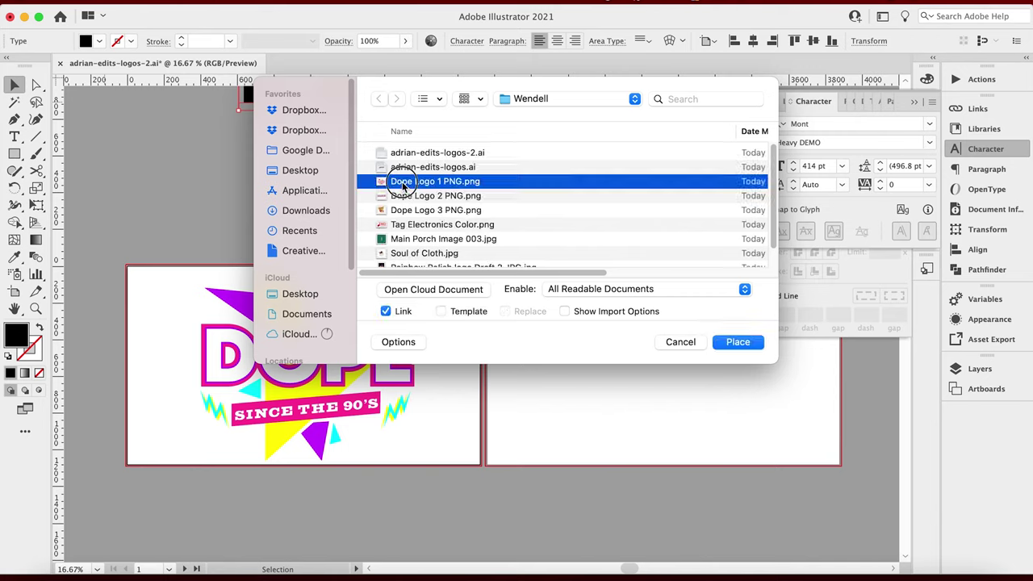
pyautogui.click(558, 274)
pyautogui.moveTo(644, 382); pyautogui.dragTo(501, 353)
pyautogui.click(418, 235)
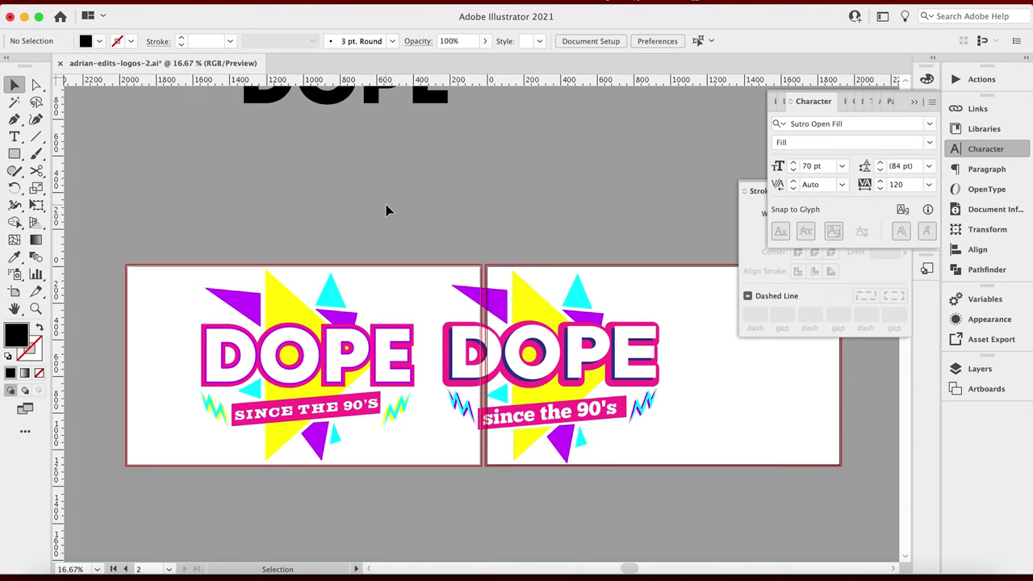
# Step: Set the SINCE THE 90'S tagline's leading to 120 pt and convert the text to outlines
pyautogui.click(352, 415)
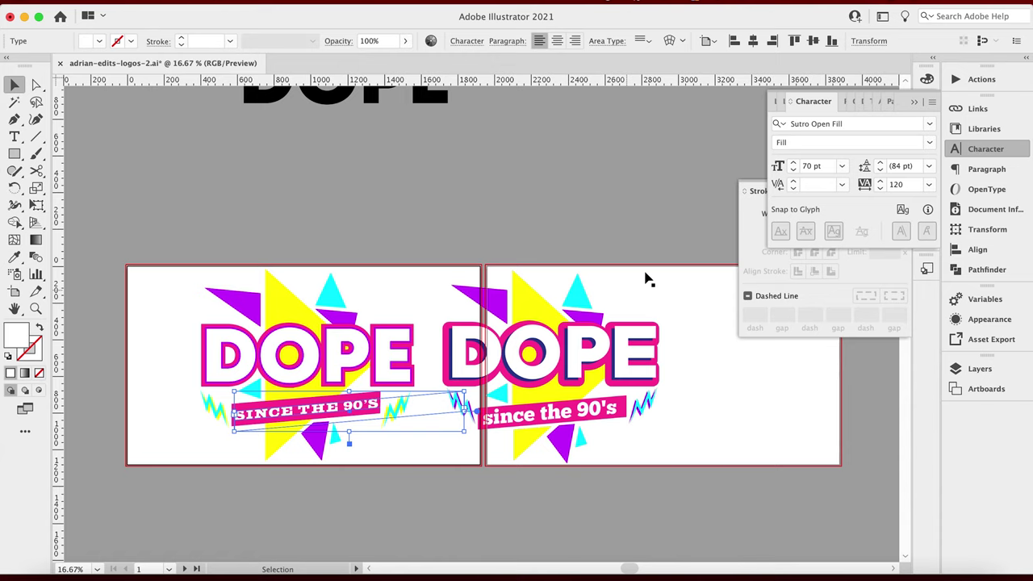
pyautogui.click(882, 163)
pyautogui.click(882, 162)
pyautogui.moveTo(464, 413); pyautogui.dragTo(422, 409)
pyautogui.doubleClick(338, 401)
pyautogui.press('super+a')
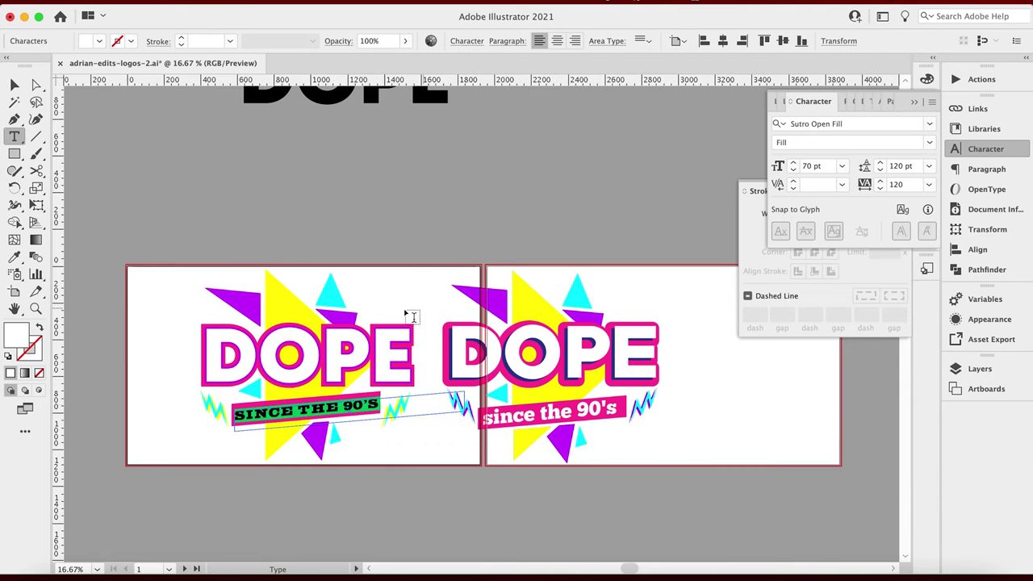
pyautogui.click(15, 86)
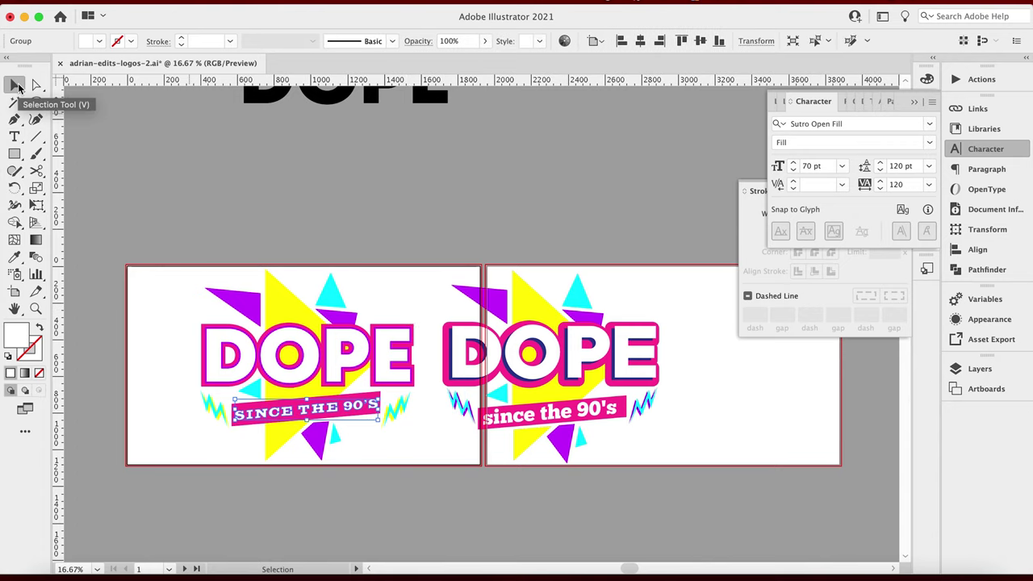
# Step: Try to stretch the outlined tagline upward and shear it slightly along the vertical axis
pyautogui.moveTo(381, 396); pyautogui.dragTo(376, 386)
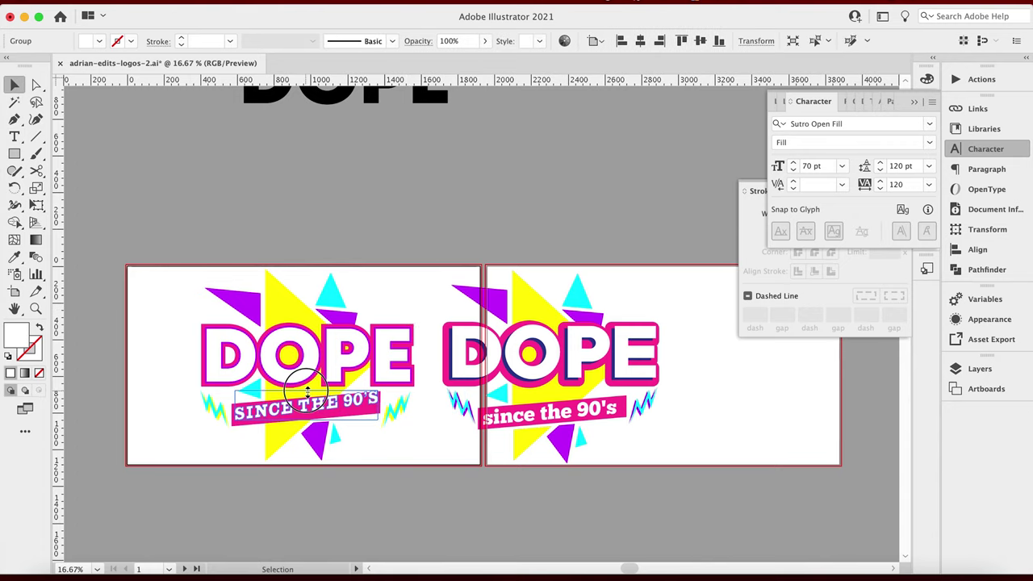
pyautogui.rightClick(367, 406)
pyautogui.moveTo(455, 484)
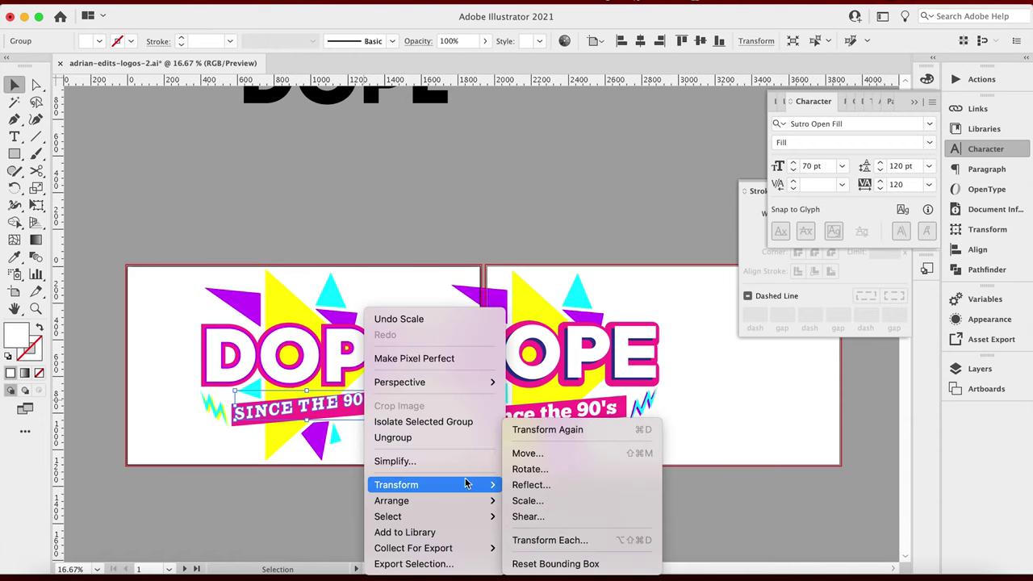
pyautogui.click(527, 516)
pyautogui.press('Up')
pyautogui.press('Up')
pyautogui.press('Up')
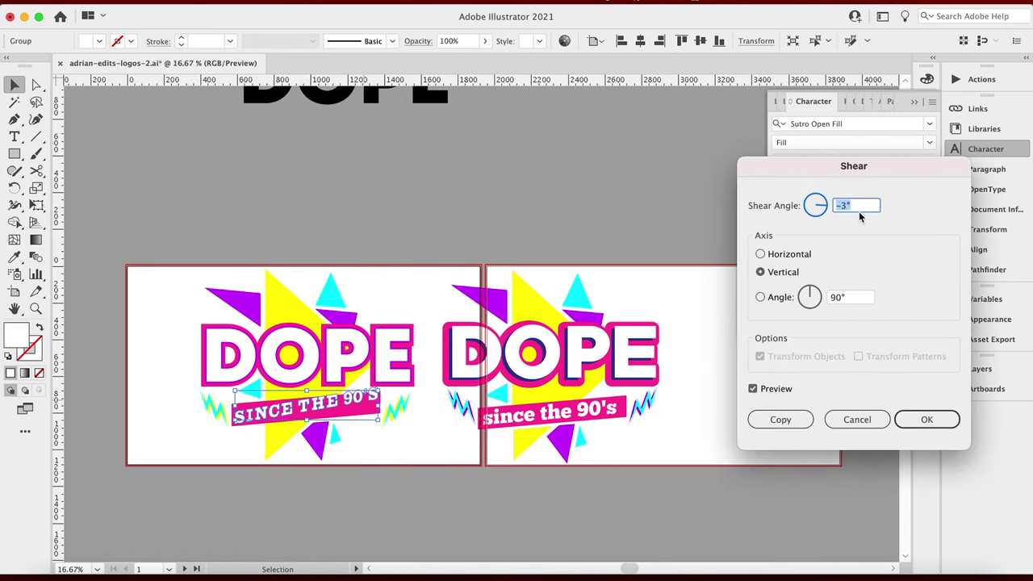
pyautogui.press('Up')
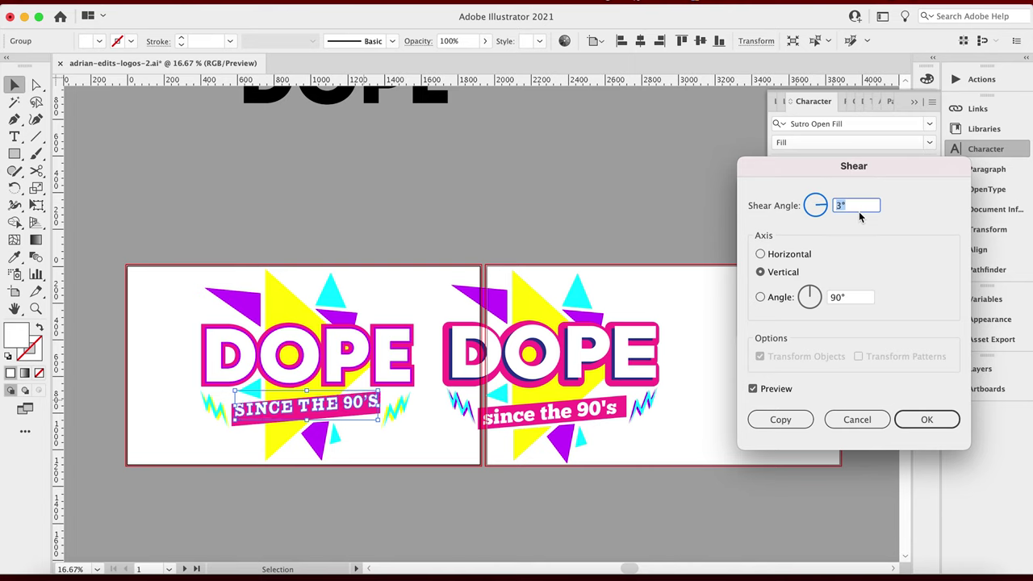
pyautogui.press('Down')
pyautogui.press('Return')
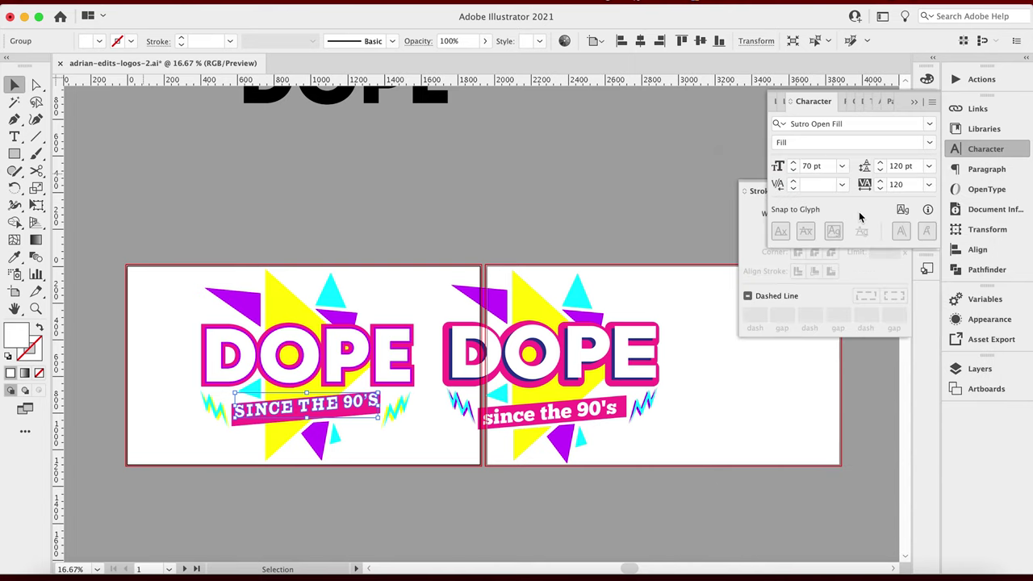
# Step: Undo the tagline's shear and fit the outlined lettering's height evenly inside the pink banner
pyautogui.press('super+z')
pyautogui.press('super+z')
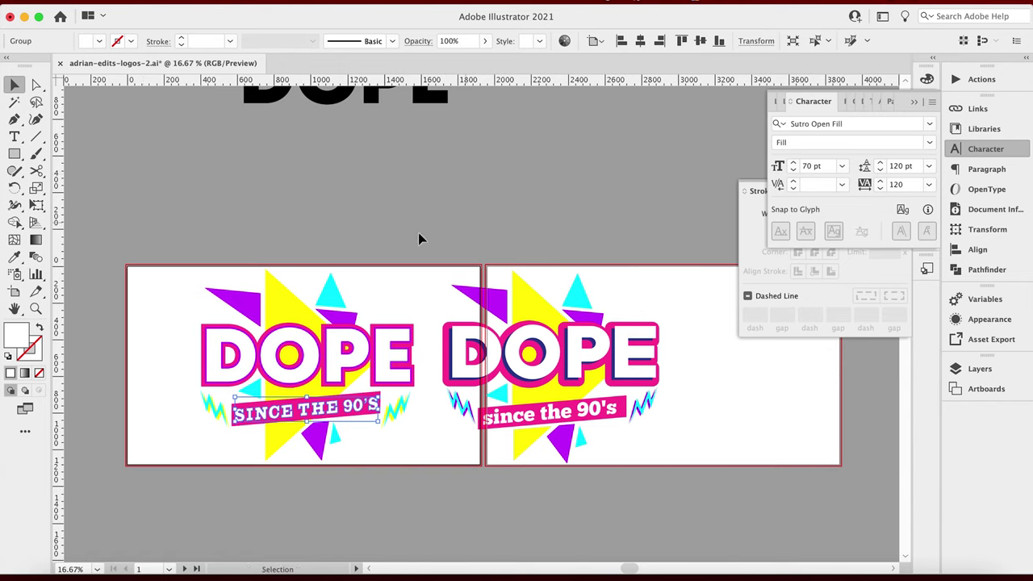
pyautogui.click(399, 254)
# Step: Move the placed original DOPE logo image fully onto the second artboard
pyautogui.click(488, 274)
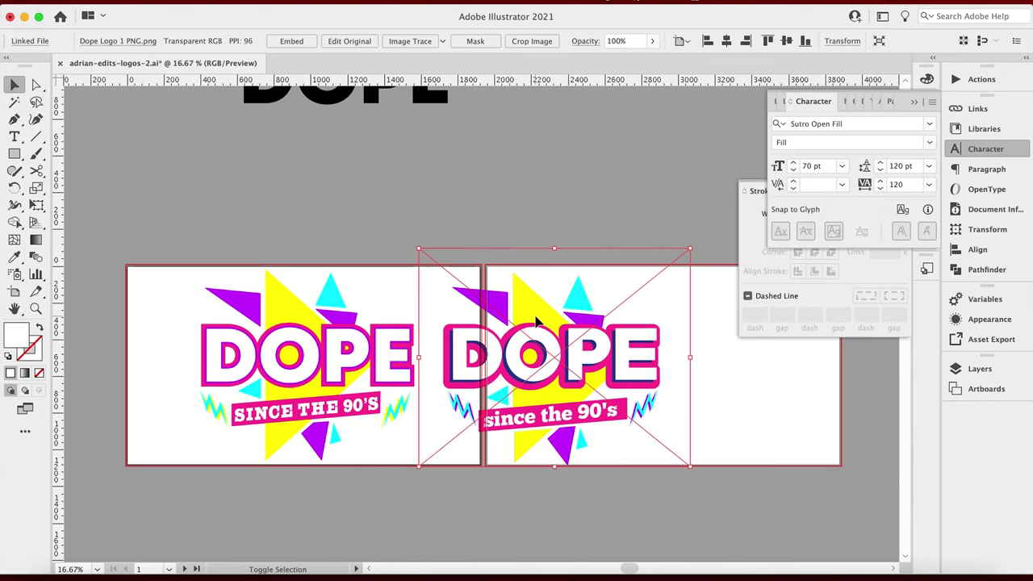
pyautogui.keyDown('shift'); pyautogui.click(574, 352); pyautogui.keyUp('shift')
pyautogui.moveTo(610, 361); pyautogui.dragTo(710, 355)
pyautogui.click(595, 223)
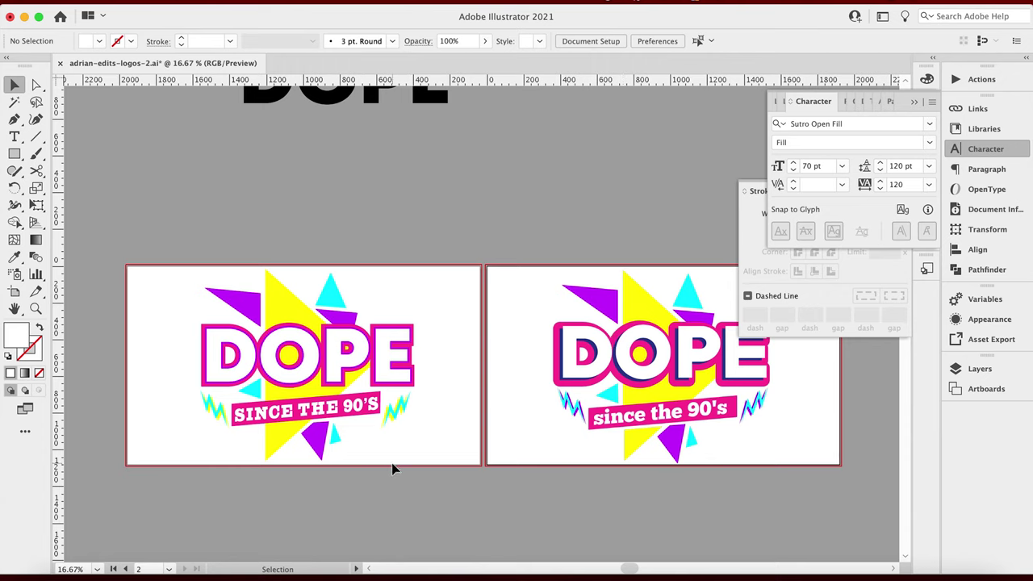
# Step: Fill the DOPE lettering copy that has the 8 pt purple stroke with the same purple, CC02FF
pyautogui.click(351, 367)
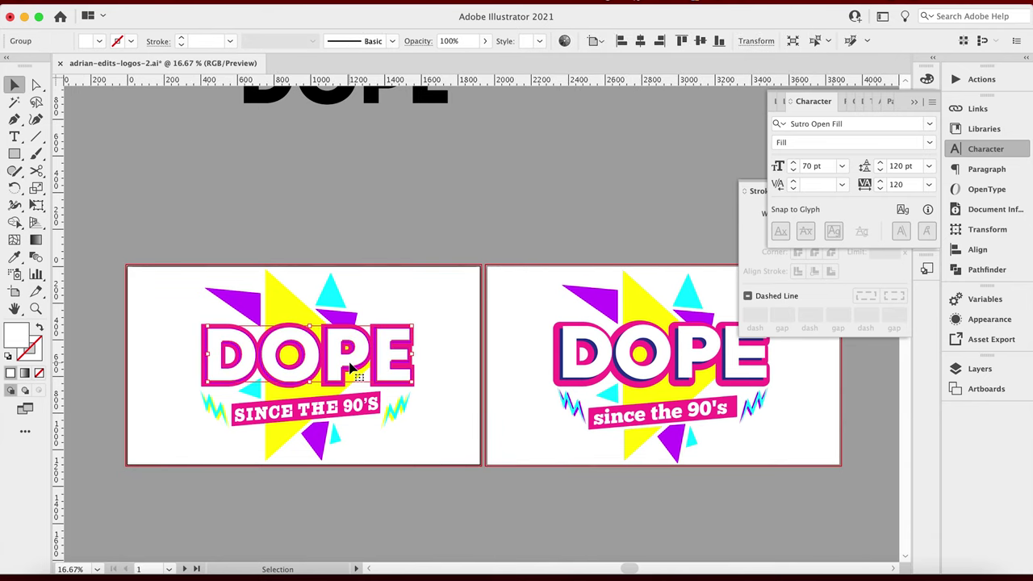
pyautogui.click(394, 157)
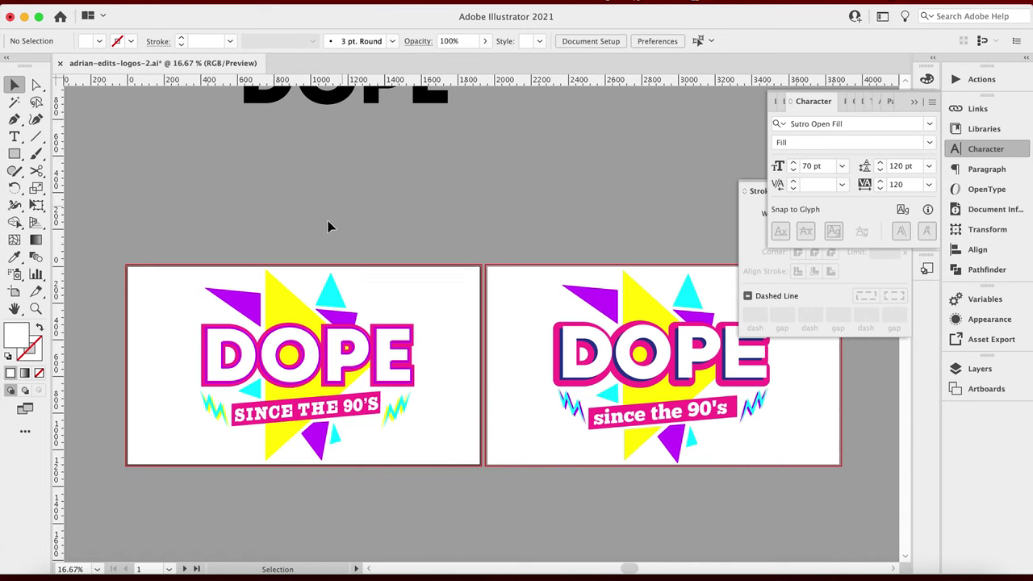
pyautogui.click(242, 353)
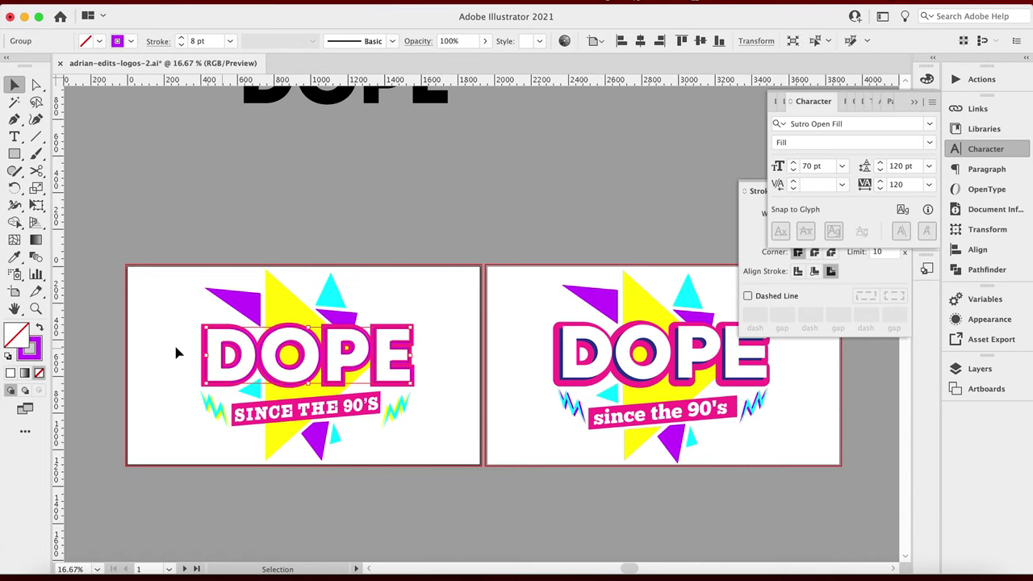
pyautogui.click(29, 352)
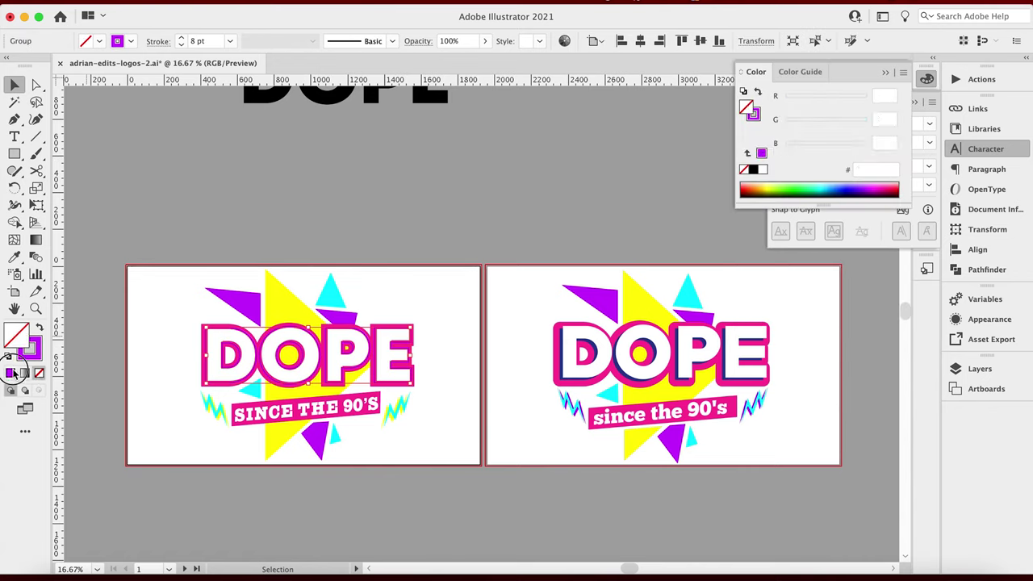
pyautogui.click(10, 373)
pyautogui.press('super+z')
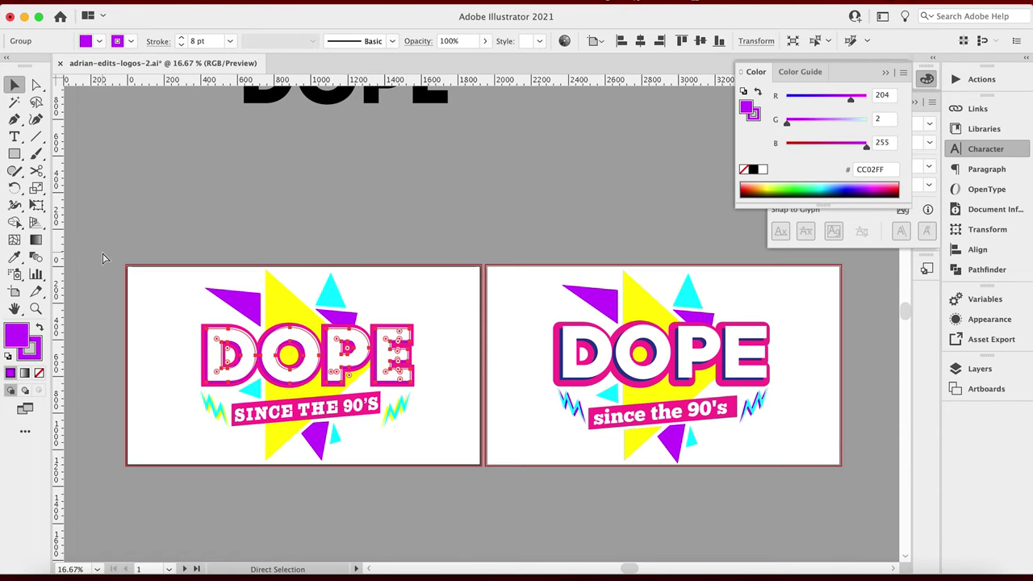
pyautogui.click(120, 259)
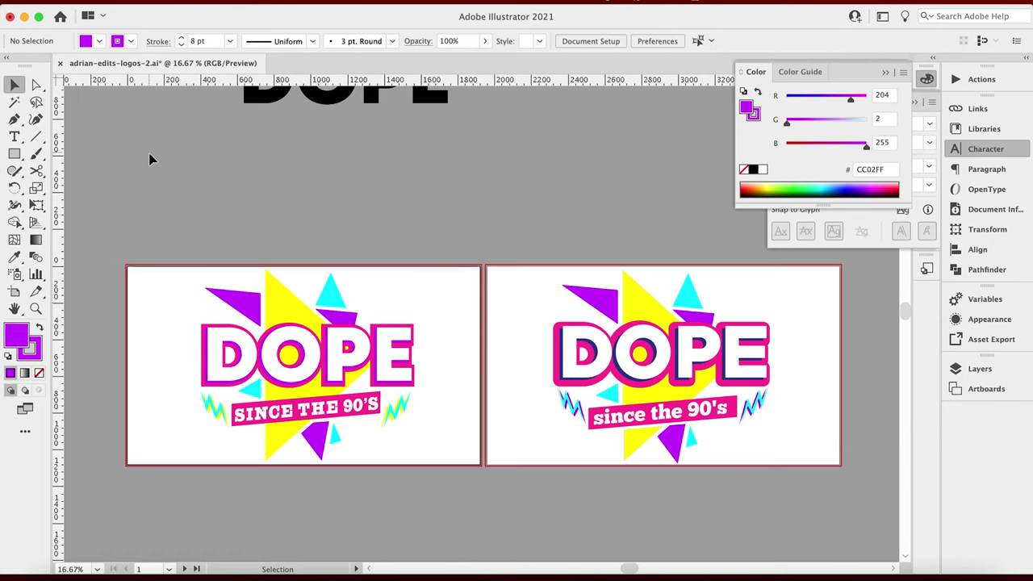